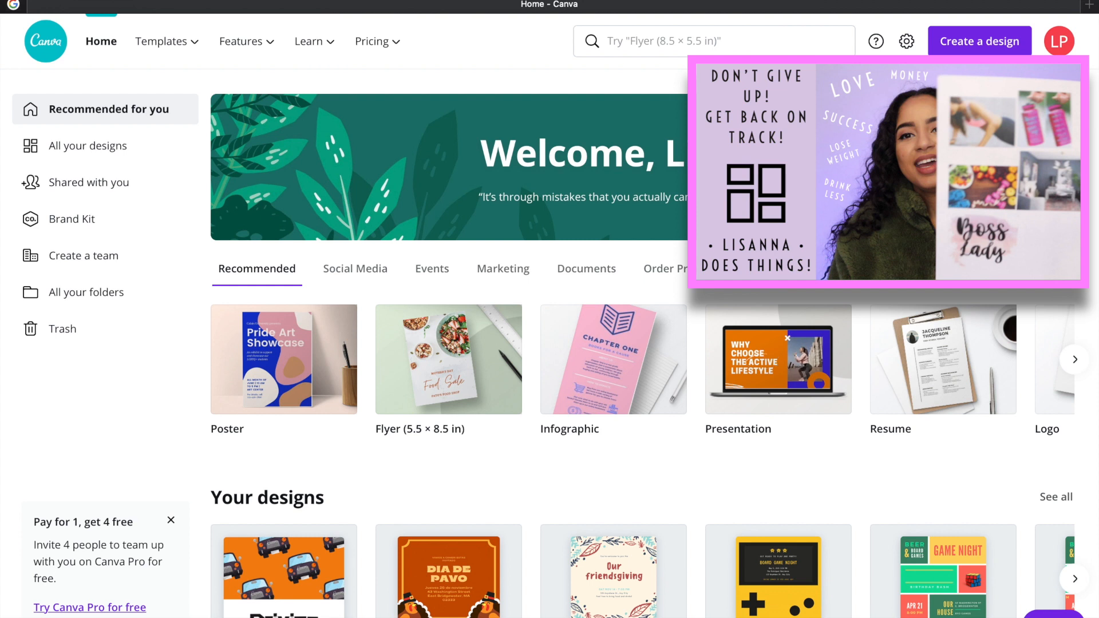
Search the templates for "collage" and open the Photo Collage category
{"action": "left_click", "coordinate": [727, 42]}
{"action": "type", "text": "co"}
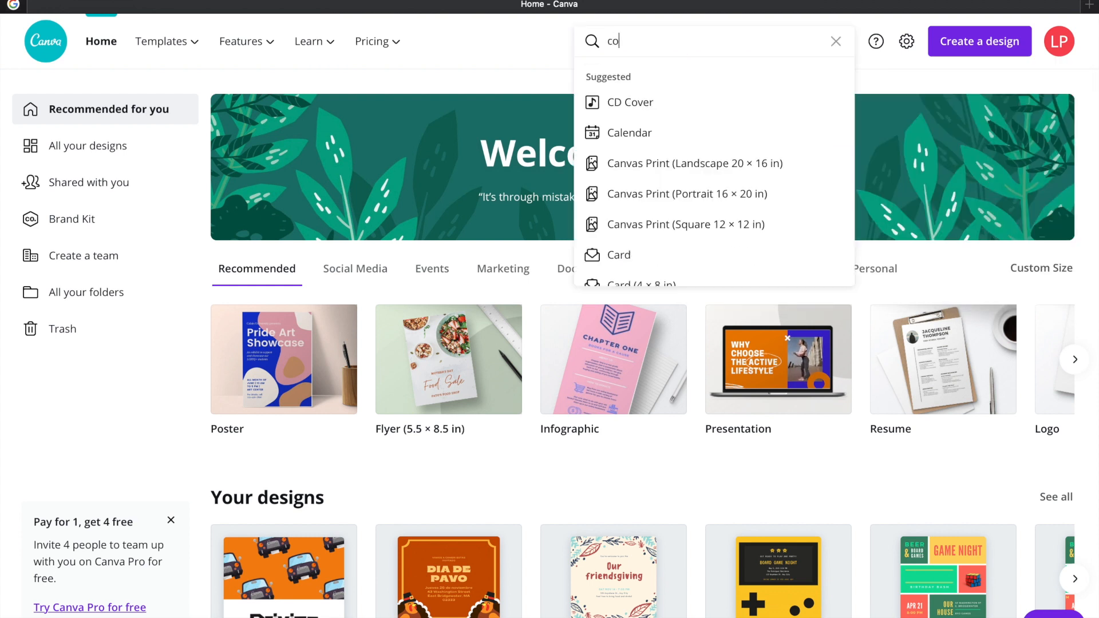
{"action": "type", "text": "llage"}
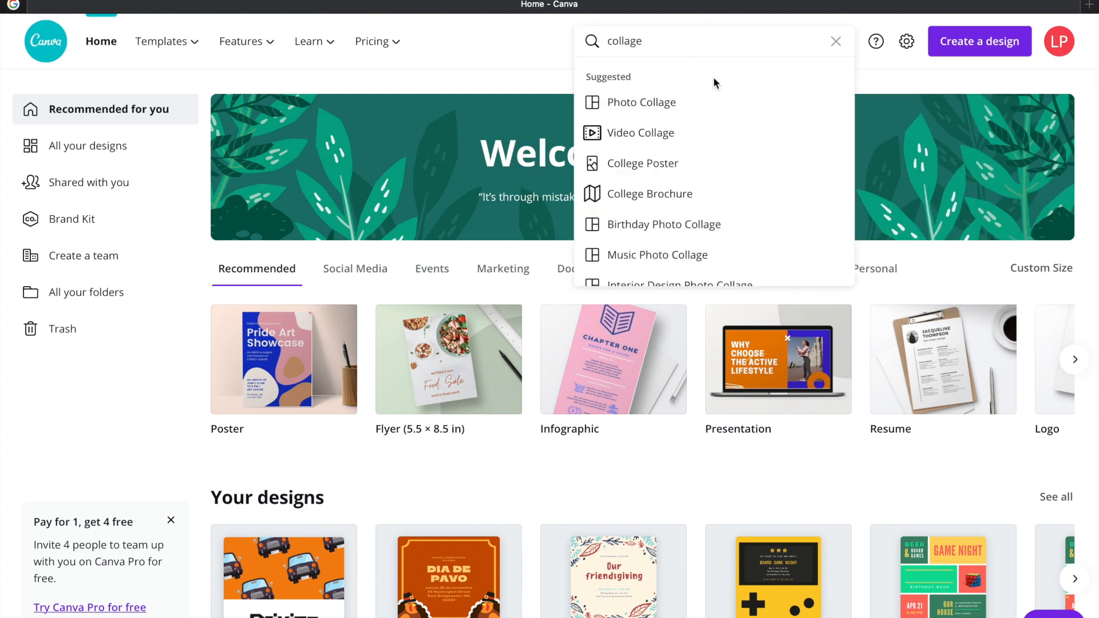
{"action": "left_click", "coordinate": [688, 104]}
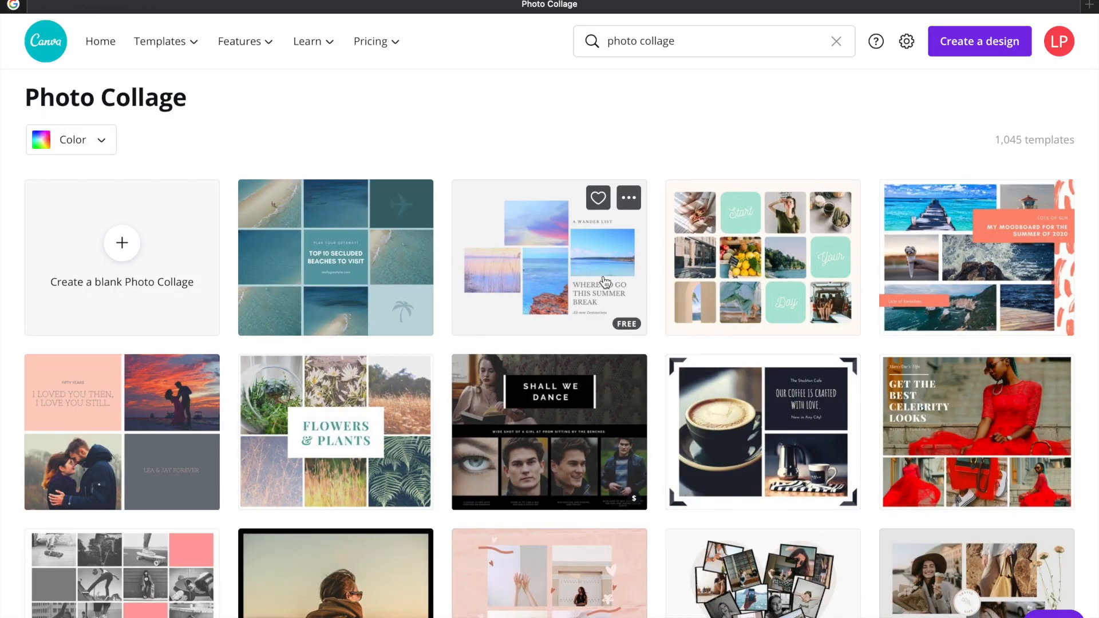
Compare the Photo Collage and general "collage" templates, and open the four-photo "From Where We Stand" template for editing
{"action": "scroll", "coordinate": [605, 281], "scroll_direction": "down", "scroll_amount": 2}
{"action": "scroll", "coordinate": [606, 281], "scroll_direction": "up", "scroll_amount": 2}
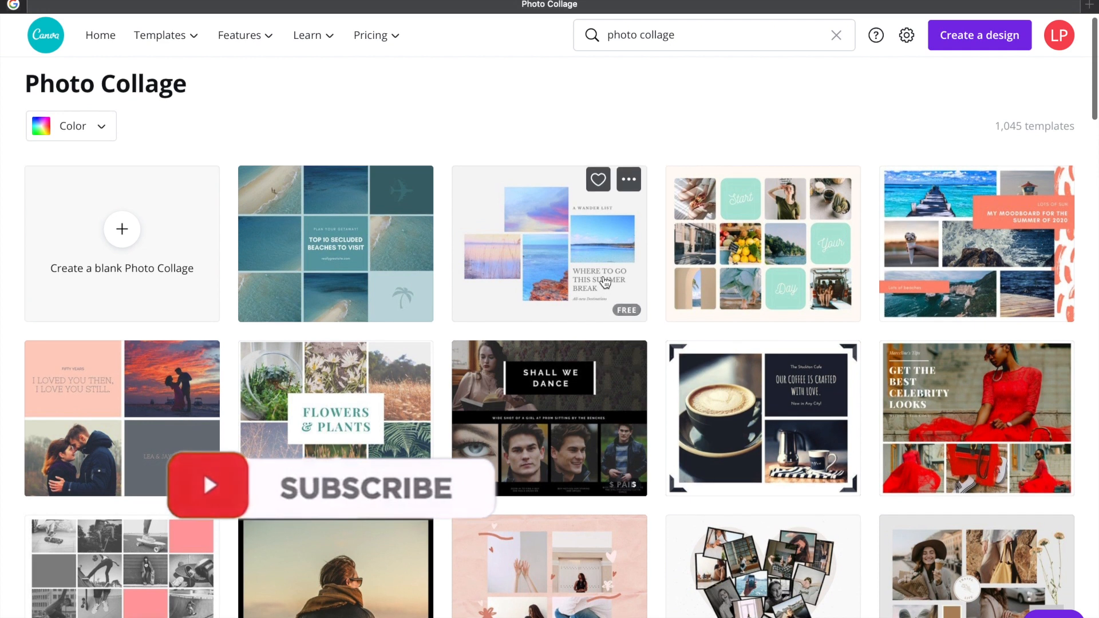
{"action": "mouse_move", "coordinate": [185, 52]}
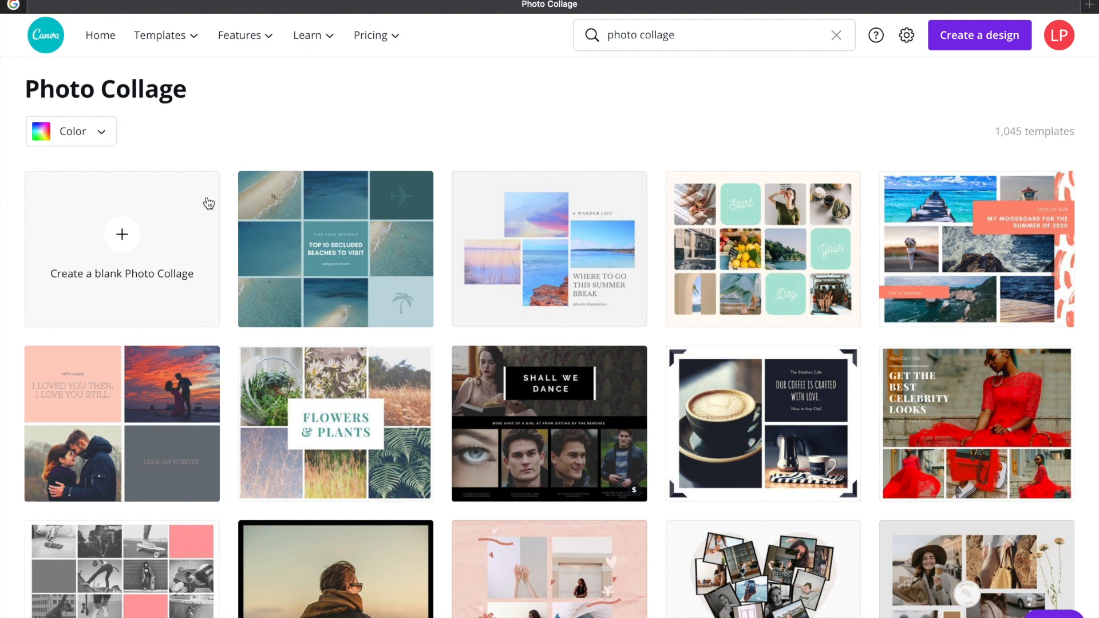
{"action": "scroll", "coordinate": [555, 424], "scroll_direction": "down", "scroll_amount": 3}
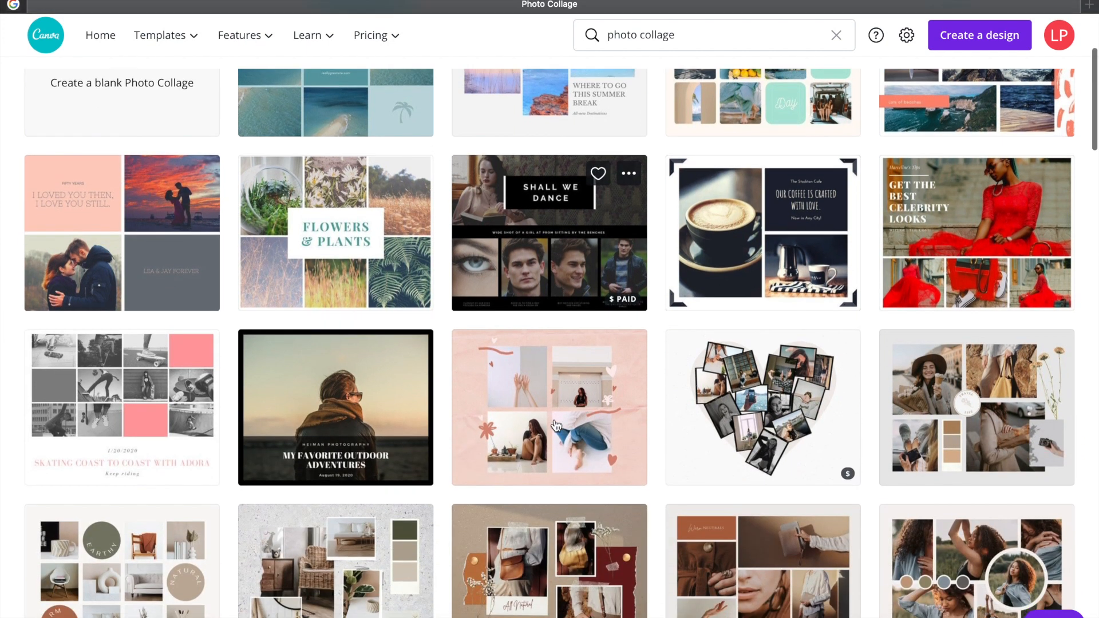
{"action": "scroll", "coordinate": [556, 424], "scroll_direction": "down", "scroll_amount": 4}
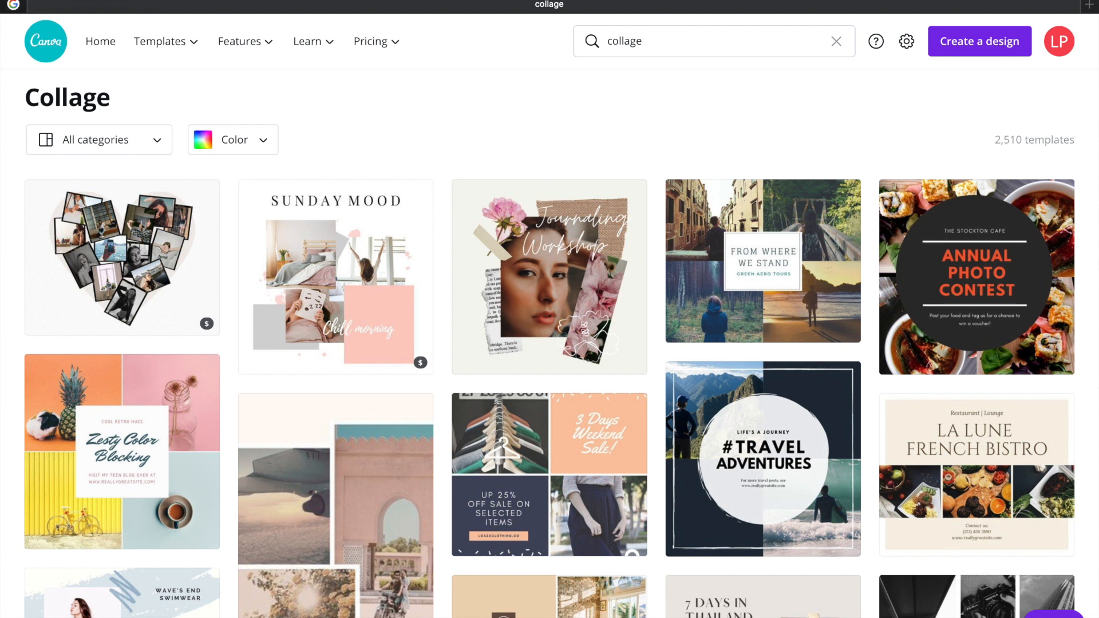
{"action": "scroll", "coordinate": [724, 250], "scroll_direction": "down", "scroll_amount": 2}
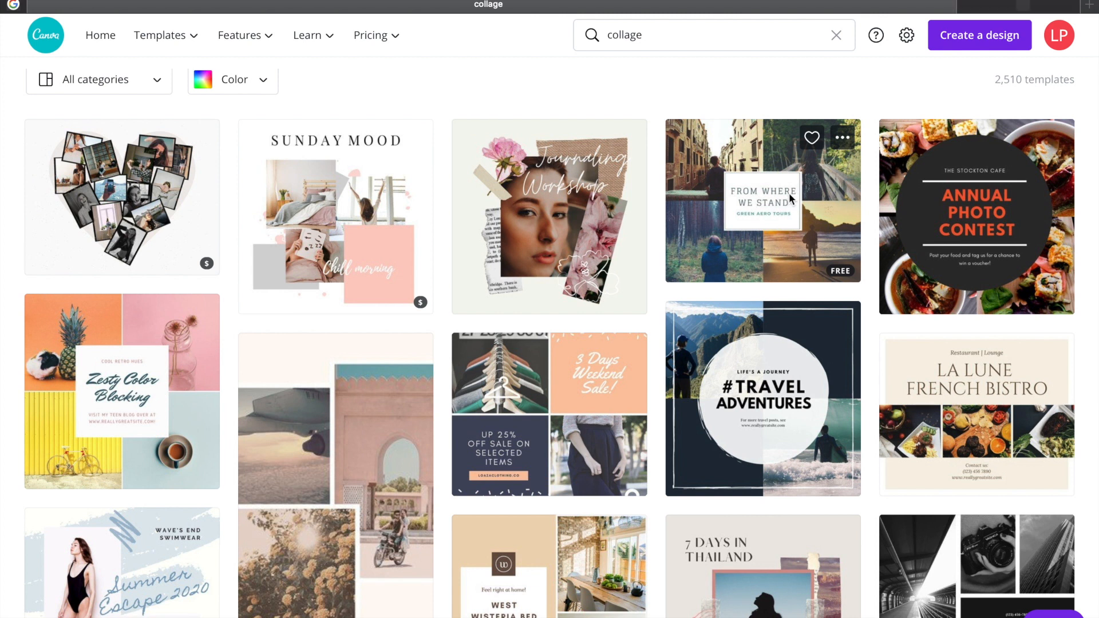
{"action": "left_click", "coordinate": [790, 199]}
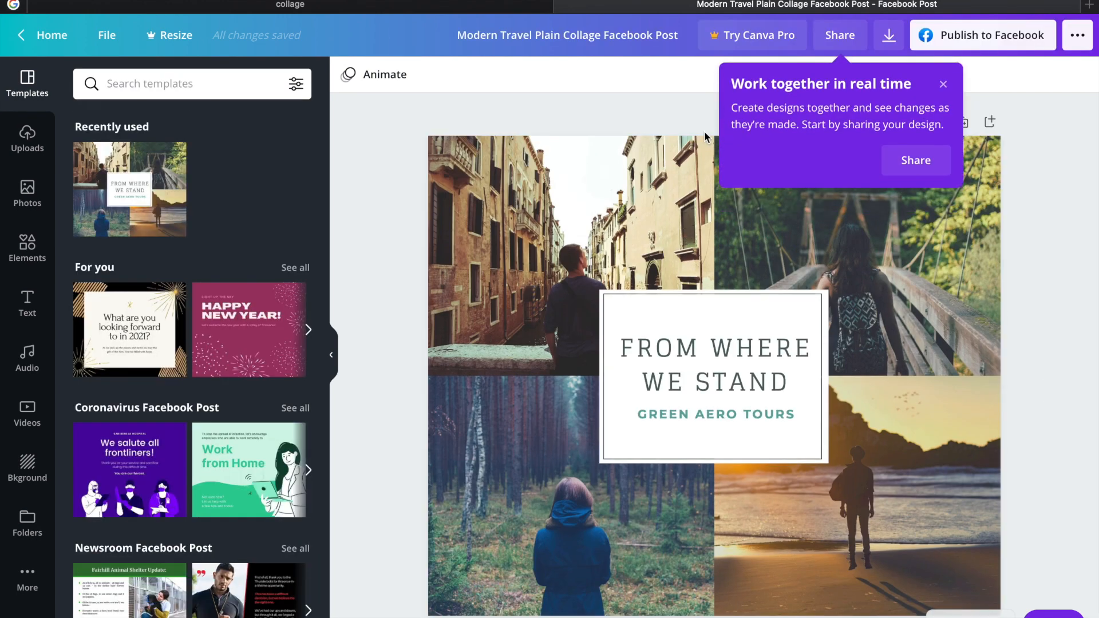
{"action": "scroll", "coordinate": [159, 434], "scroll_direction": "down", "scroll_amount": 4}
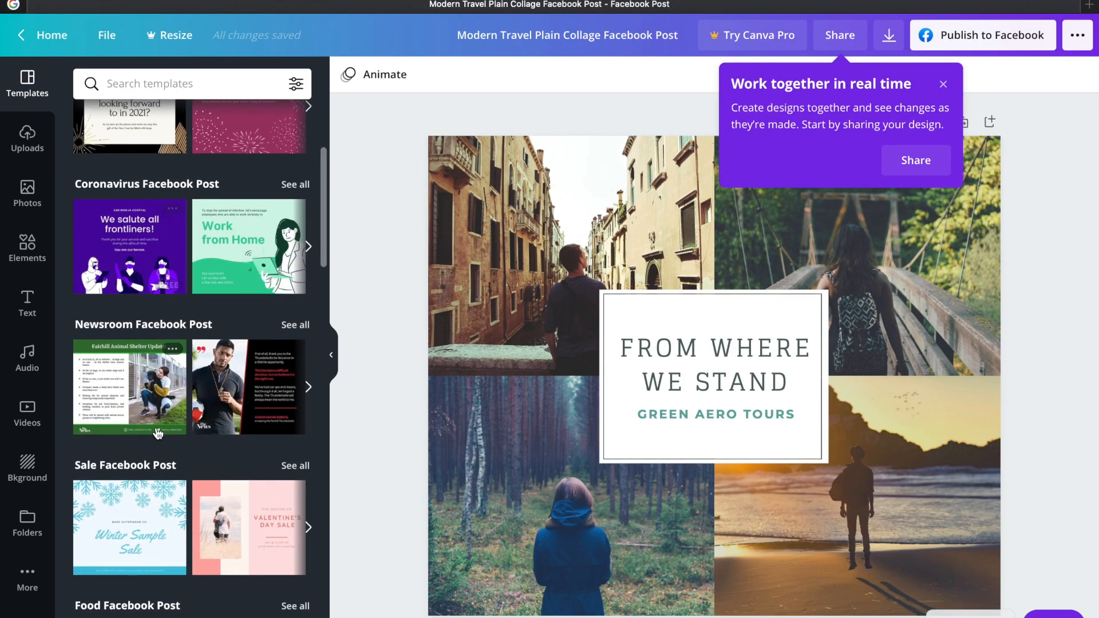
{"action": "scroll", "coordinate": [159, 433], "scroll_direction": "up", "scroll_amount": 3}
{"action": "scroll", "coordinate": [159, 433], "scroll_direction": "up", "scroll_amount": 1}
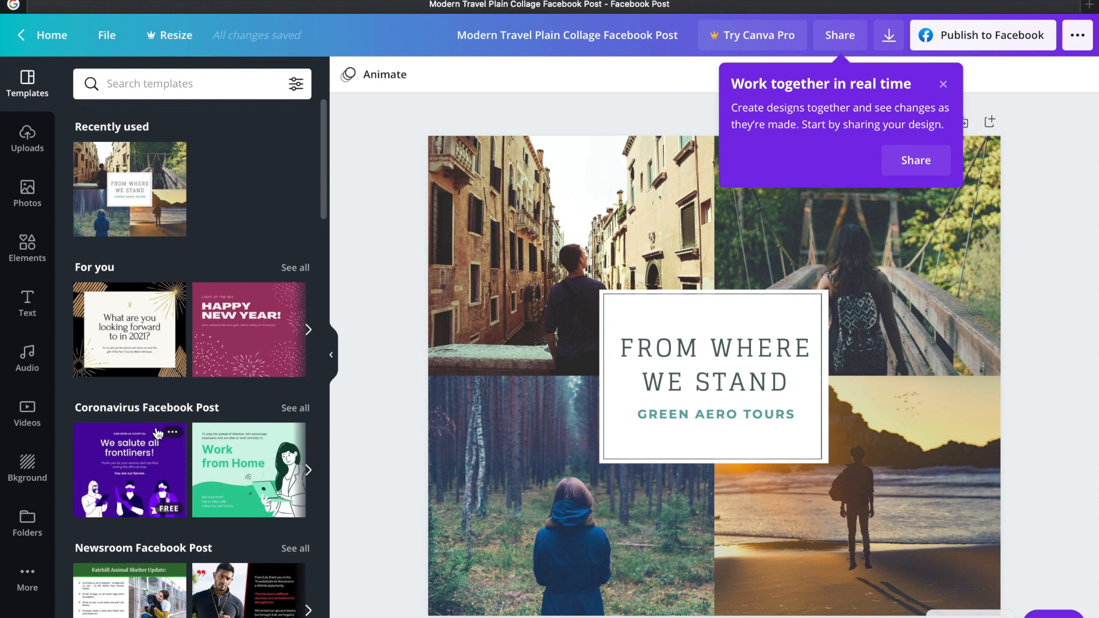
Search the stock photos for "career" and look through the images for a suitable collage picture
{"action": "left_click", "coordinate": [33, 207]}
{"action": "scroll", "coordinate": [178, 470], "scroll_direction": "down", "scroll_amount": 4}
{"action": "scroll", "coordinate": [178, 469], "scroll_direction": "down", "scroll_amount": 4}
{"action": "scroll", "coordinate": [178, 469], "scroll_direction": "up", "scroll_amount": 10}
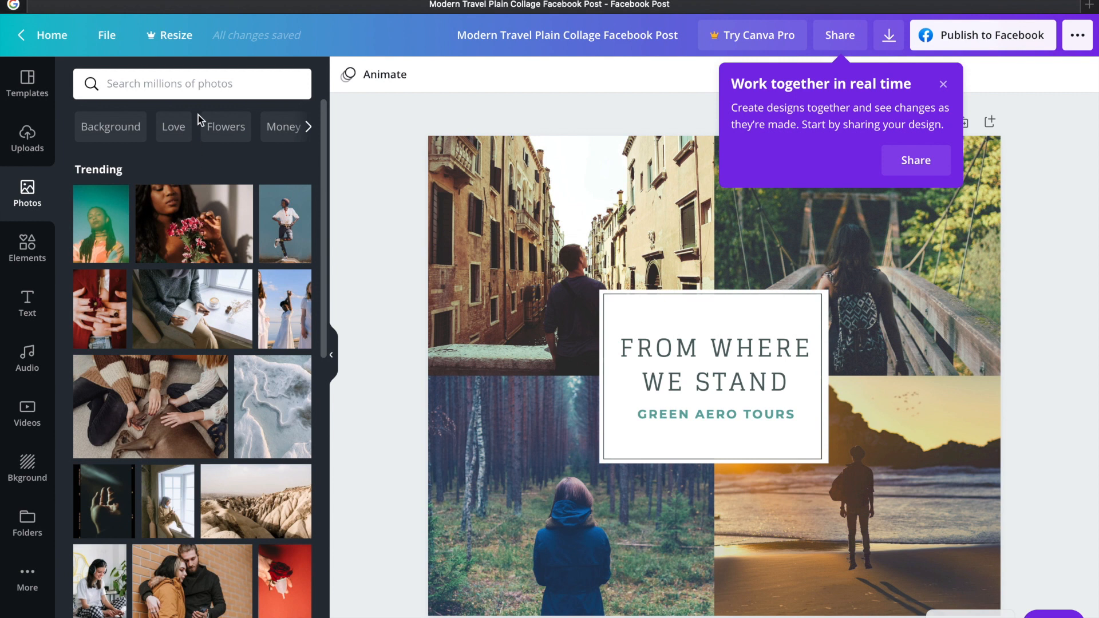
{"action": "left_click", "coordinate": [201, 83]}
{"action": "type", "text": "career"}
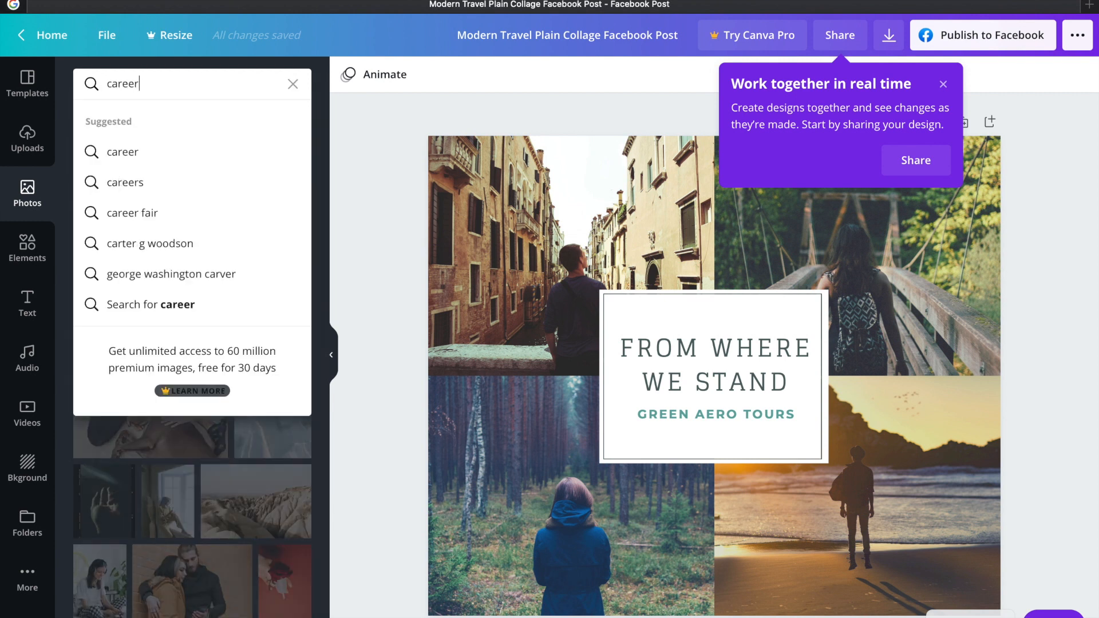
{"action": "key", "text": "Return"}
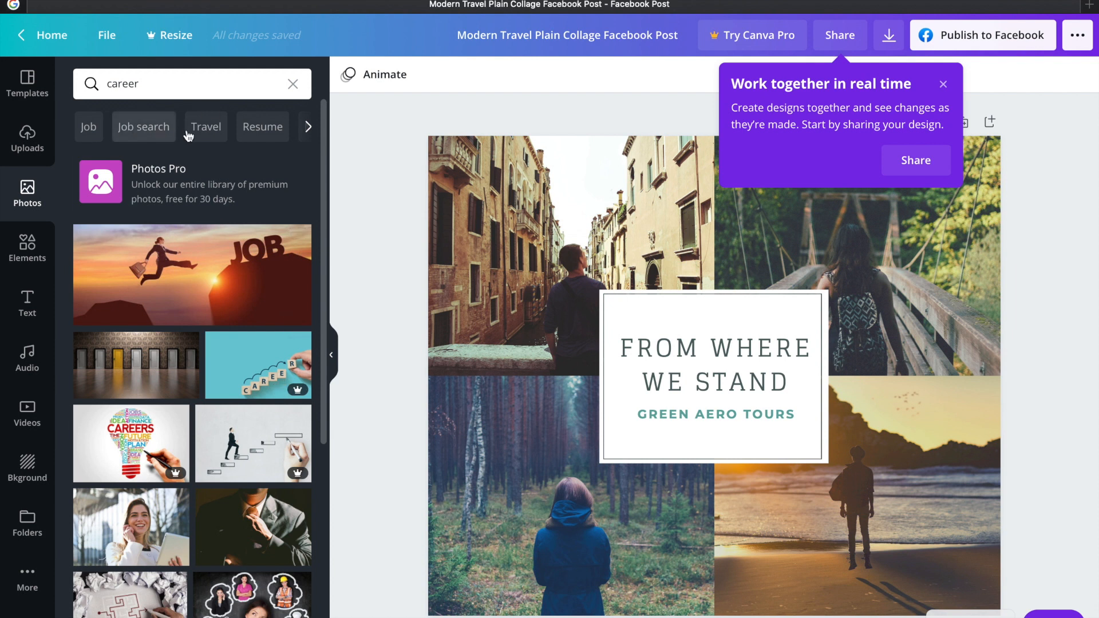
{"action": "scroll", "coordinate": [167, 460], "scroll_direction": "down", "scroll_amount": 4}
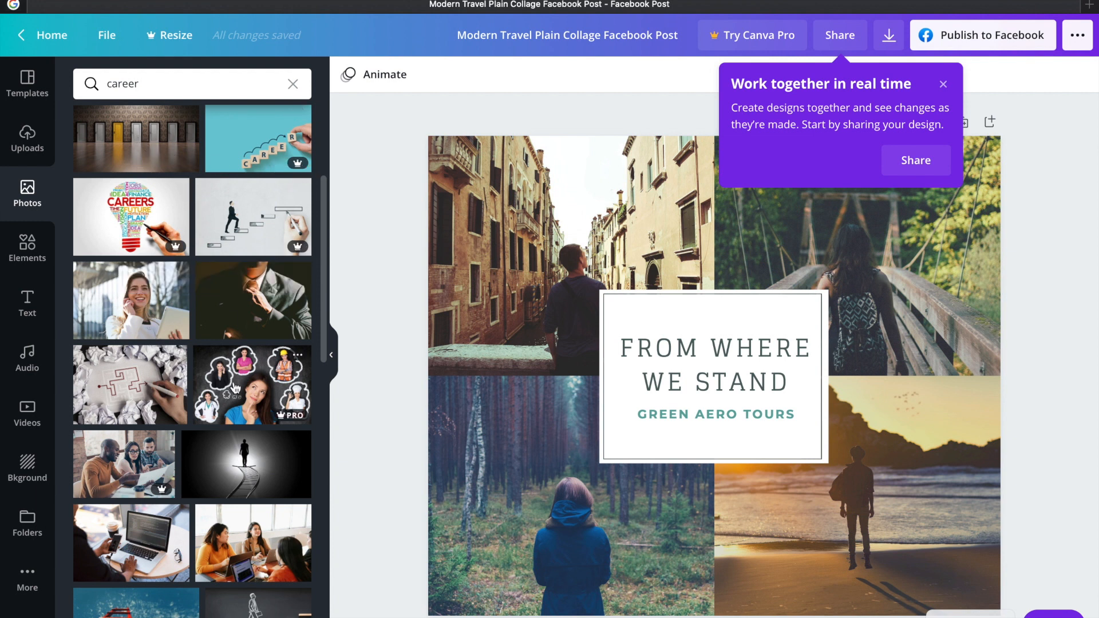
{"action": "scroll", "coordinate": [235, 390], "scroll_direction": "down", "scroll_amount": 6}
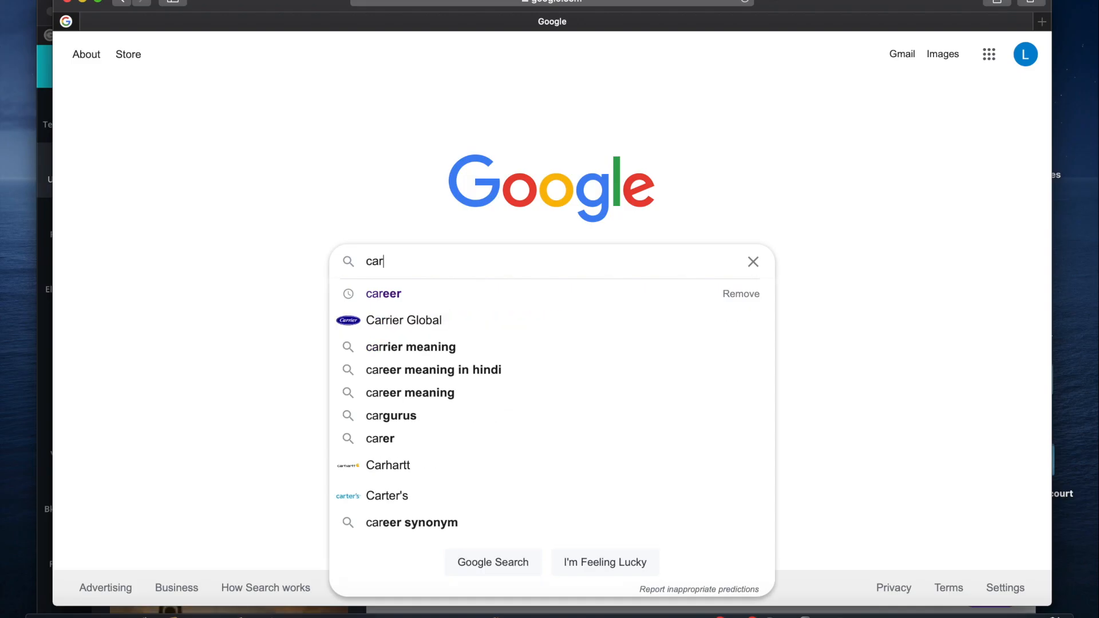
Switch to Google in a separate browser window, search for "career" and show the image results
{"action": "type", "text": "eer"}
{"action": "key", "text": "Return"}
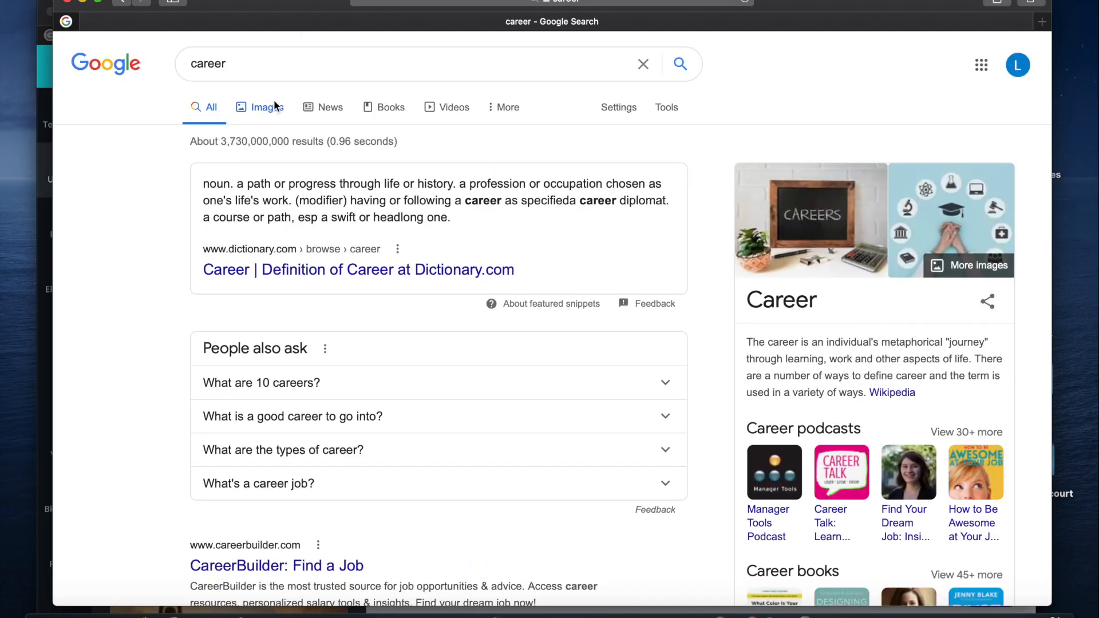
{"action": "left_click", "coordinate": [274, 101]}
Arrange the two browser windows so the collage design and the Google image results are both visible
{"action": "left_click_drag", "start_coordinate": [294, 2], "coordinate": [505, 41]}
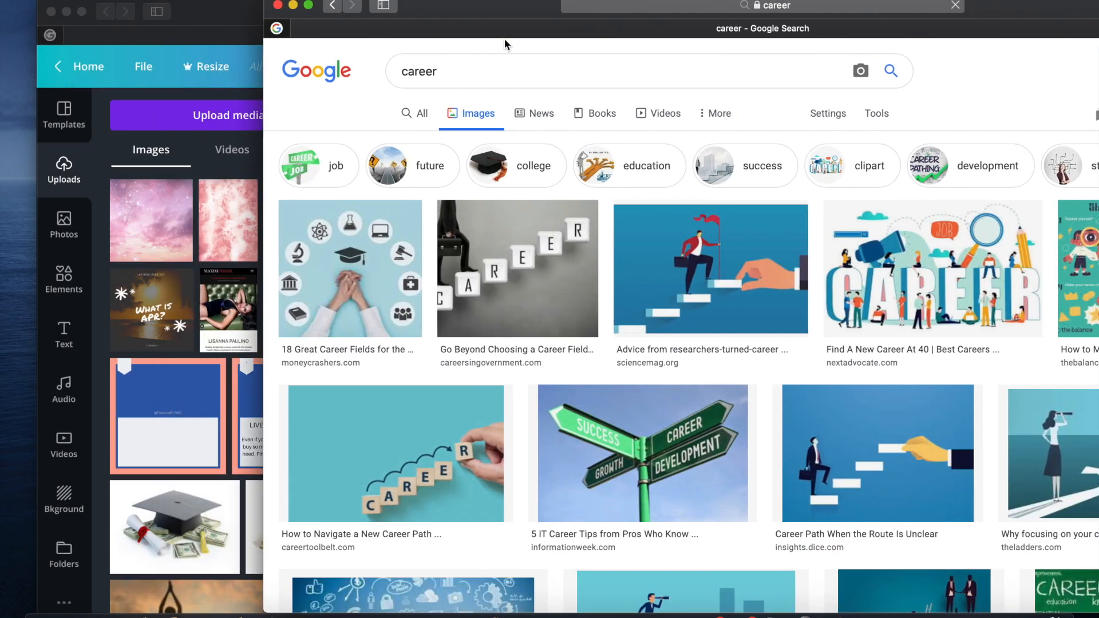
{"action": "left_click_drag", "start_coordinate": [234, 24], "coordinate": [135, 9]}
{"action": "left_click_drag", "start_coordinate": [694, 7], "coordinate": [458, 12]}
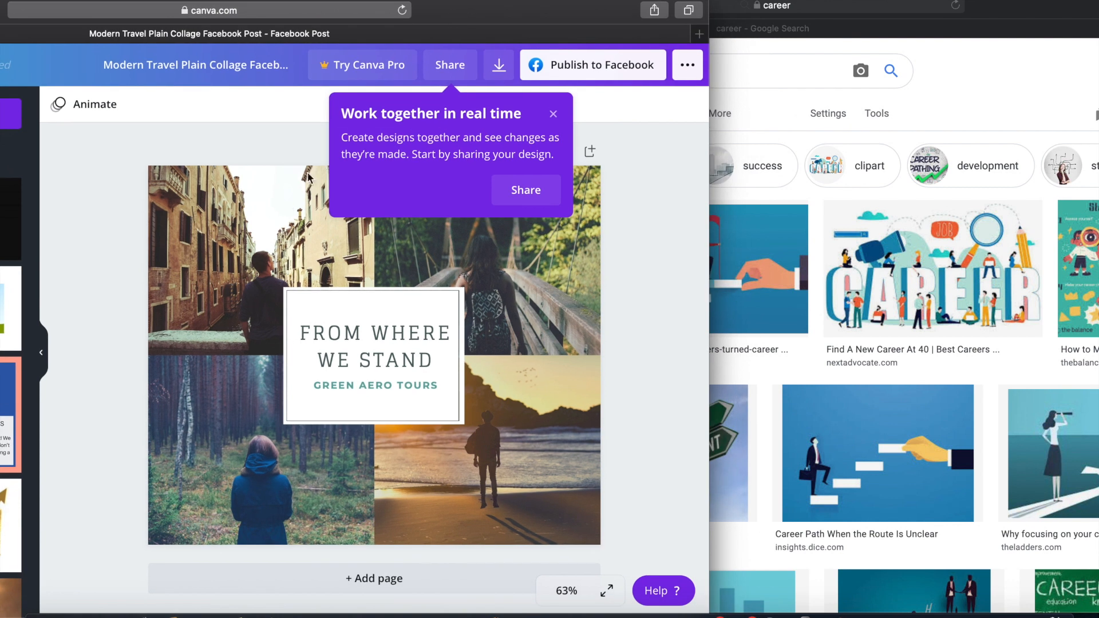
Delete all four template photos from the collage grid and dismiss the real-time collaboration tip
{"action": "left_click", "coordinate": [308, 178]}
{"action": "key", "text": "Delete"}
{"action": "left_click", "coordinate": [249, 421]}
{"action": "key", "text": "Delete"}
{"action": "left_click", "coordinate": [493, 475]}
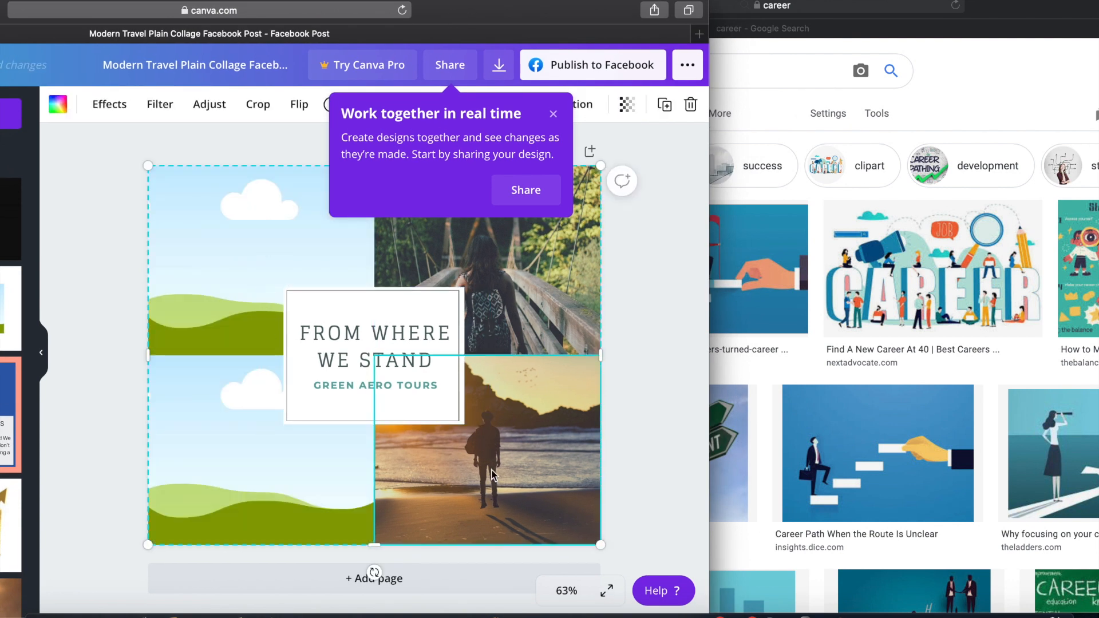
{"action": "key", "text": "Delete"}
{"action": "left_click", "coordinate": [555, 294]}
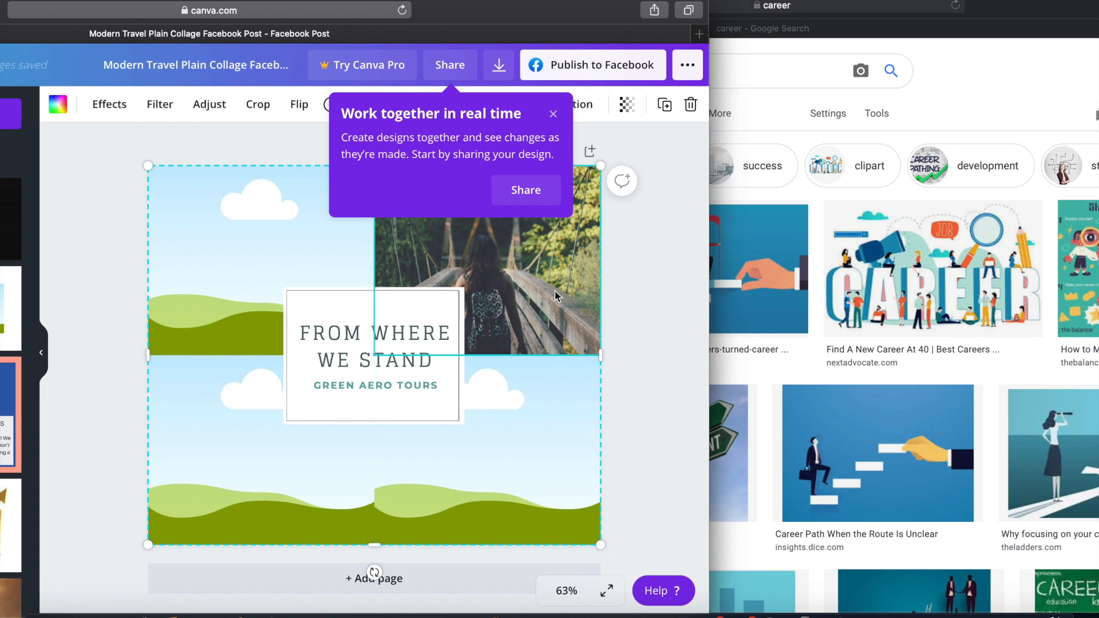
{"action": "key", "text": "Delete"}
{"action": "left_click", "coordinate": [553, 113]}
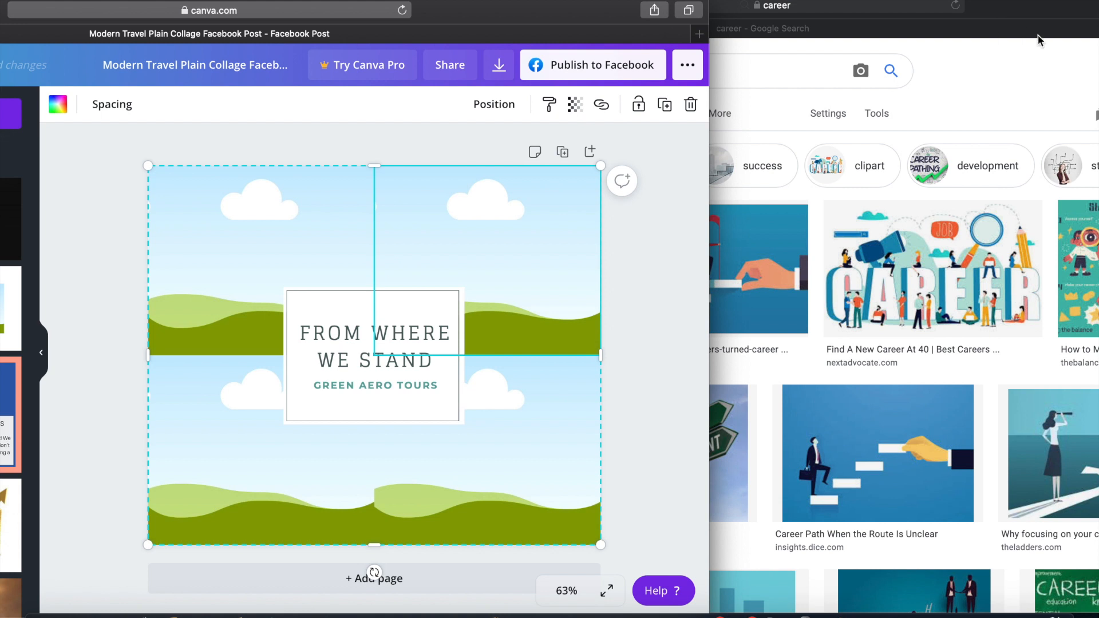
Bring the "How to Navigate a New Career Path" image from Google into the Canva design and delete the duplicate copy
{"action": "left_click", "coordinate": [996, 100]}
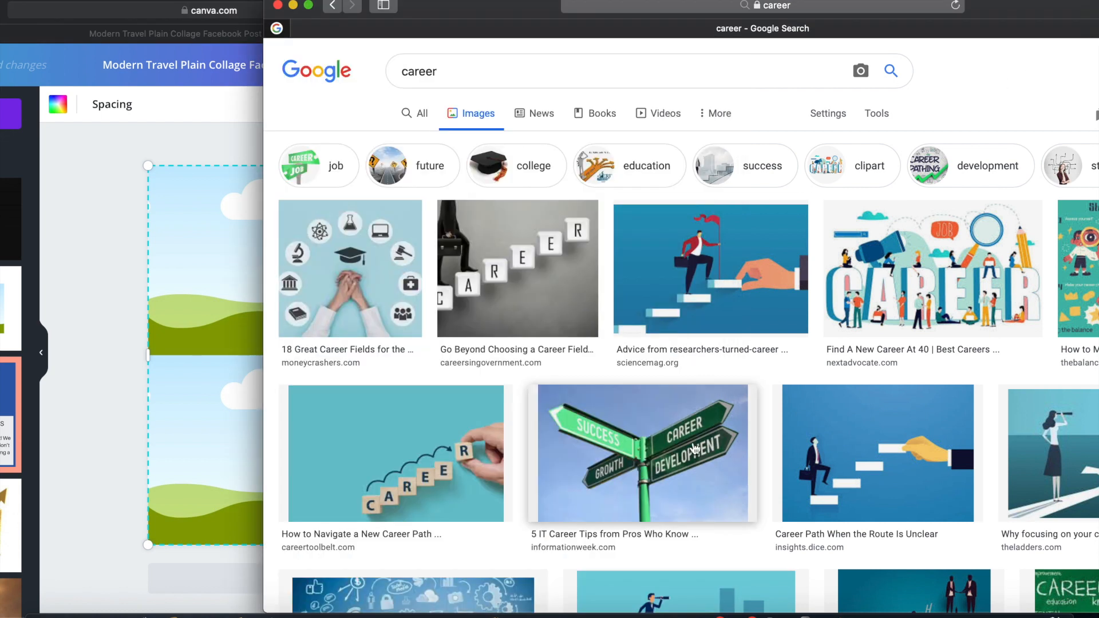
{"action": "scroll", "coordinate": [695, 448], "scroll_direction": "down", "scroll_amount": 3}
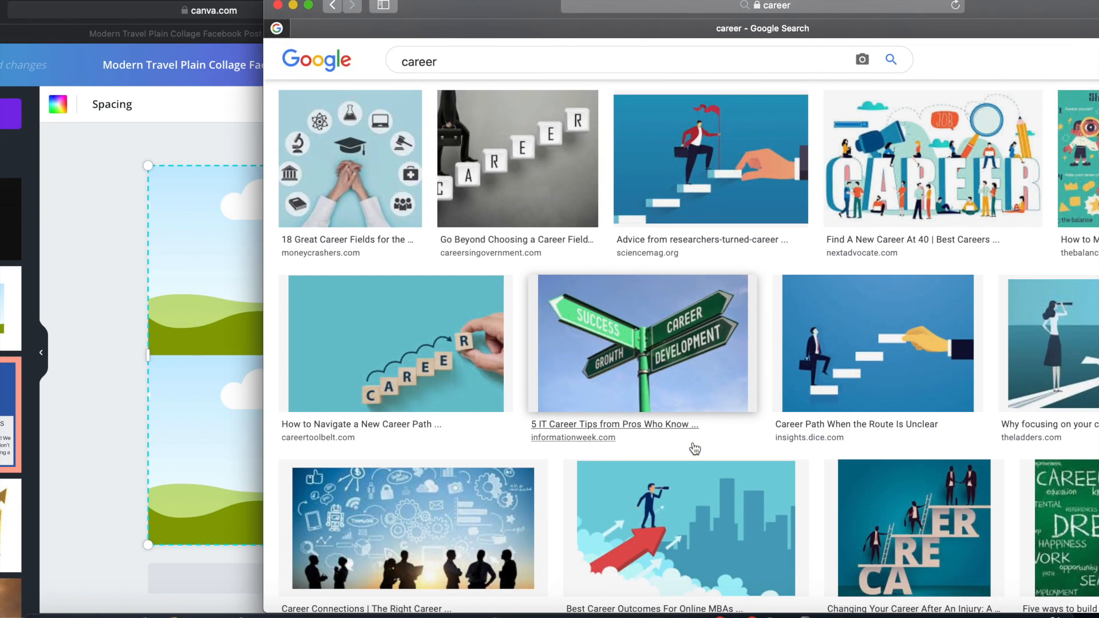
{"action": "left_click", "coordinate": [456, 391]}
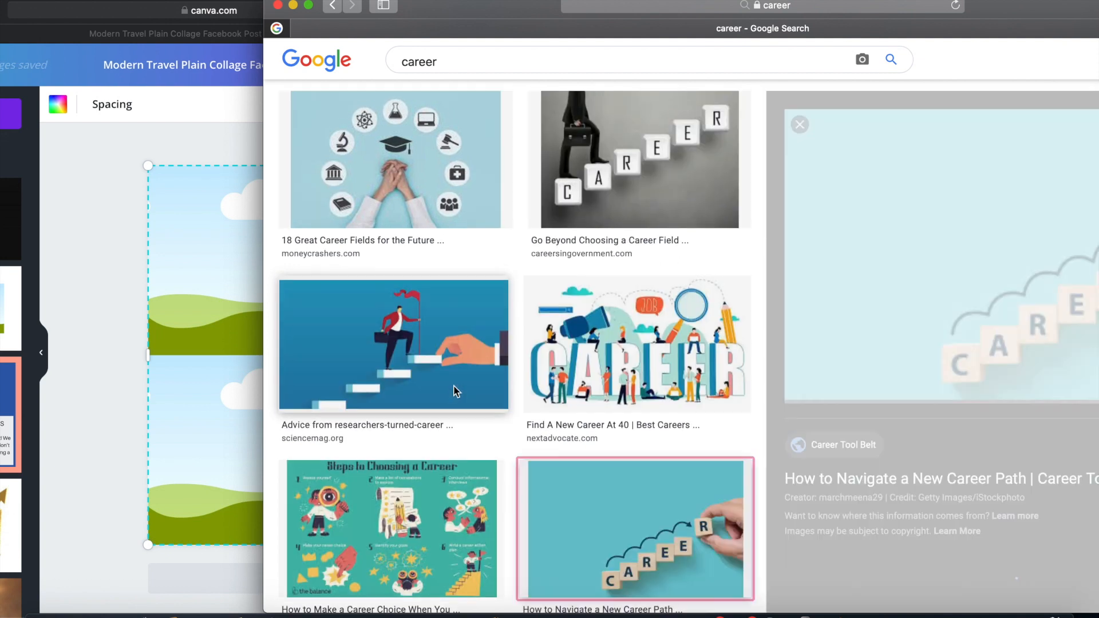
{"action": "left_click_drag", "start_coordinate": [943, 312], "coordinate": [196, 310]}
{"action": "left_click", "coordinate": [85, 325]}
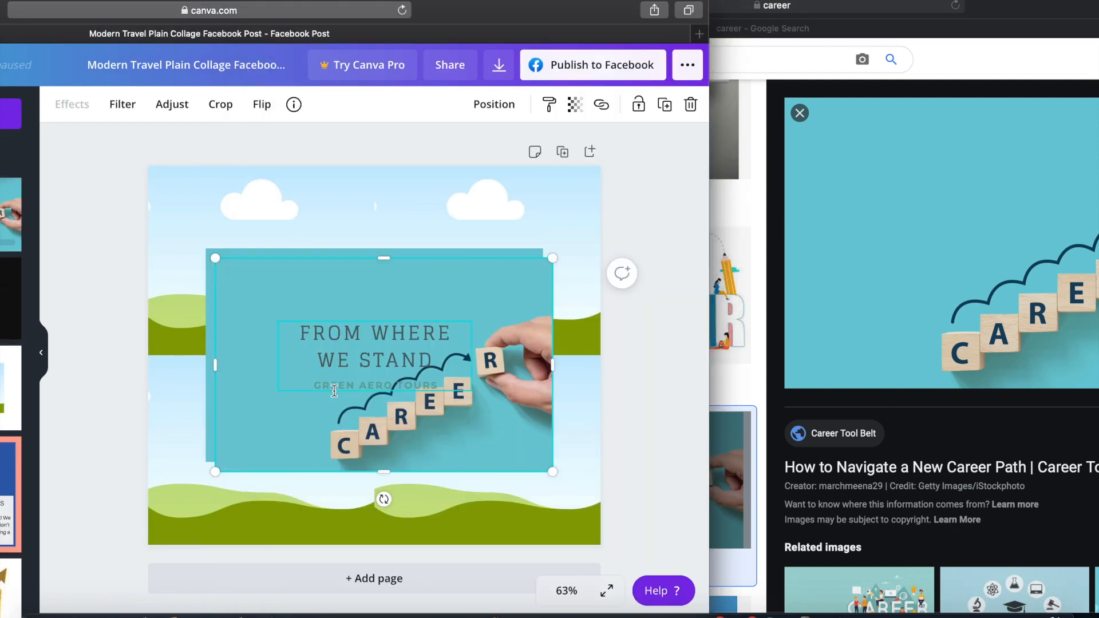
{"action": "key", "text": "Delete"}
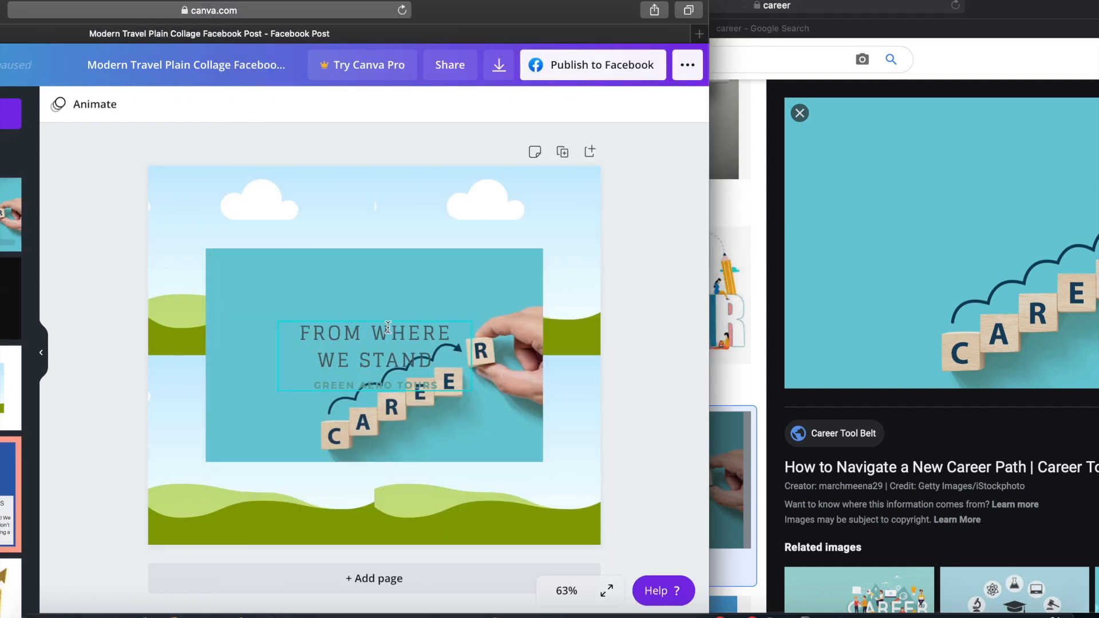
Place the career image in the collage's upper-right cell and detach it from that cell
{"action": "left_click_drag", "start_coordinate": [392, 323], "coordinate": [374, 336]}
{"action": "left_click_drag", "start_coordinate": [423, 285], "coordinate": [509, 241]}
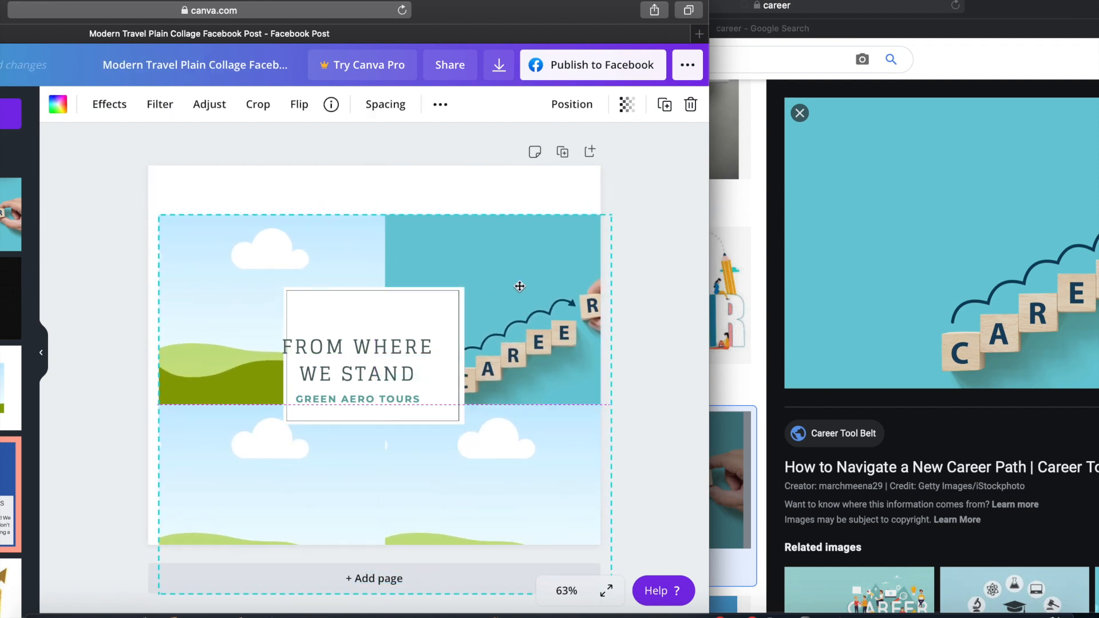
{"action": "right_click", "coordinate": [509, 245]}
{"action": "left_click", "coordinate": [538, 549]}
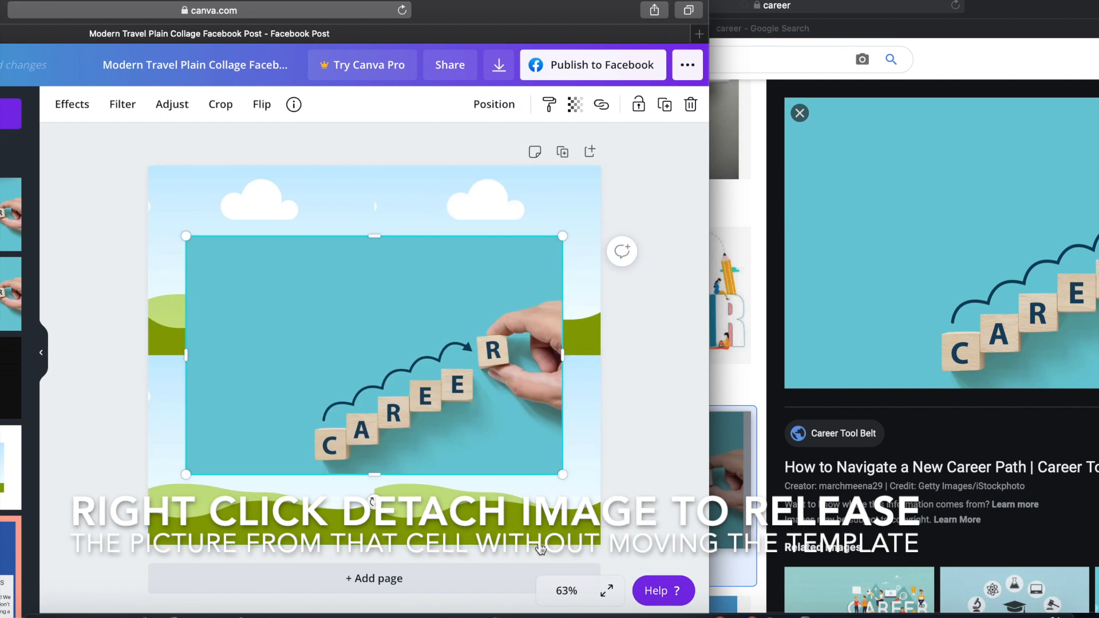
Place the detached career image in the collage's lower-right cell
{"action": "left_click_drag", "start_coordinate": [400, 380], "coordinate": [456, 462]}
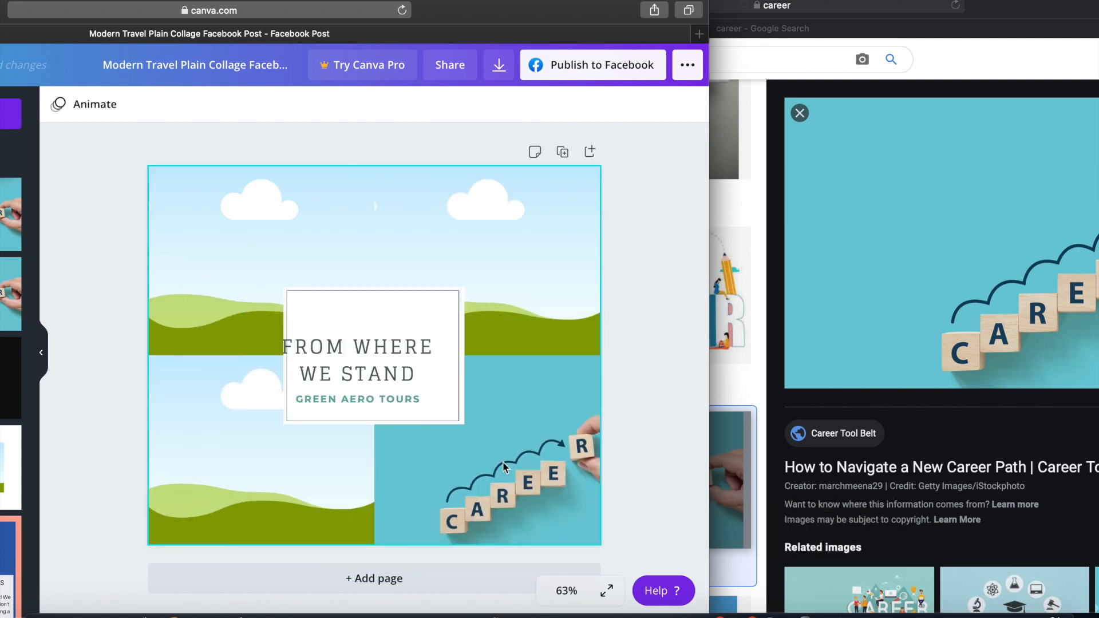
{"action": "left_click", "coordinate": [521, 493]}
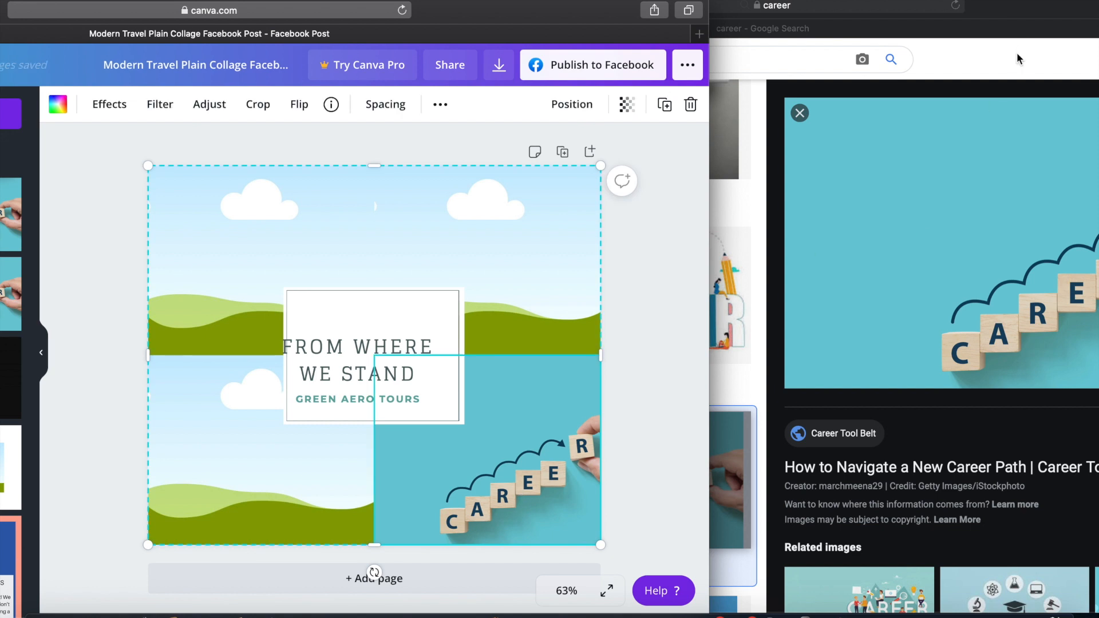
Return to Google Images, search for "promotion" and move the results window aside
{"action": "left_click", "coordinate": [1019, 52]}
{"action": "double_click", "coordinate": [401, 67]}
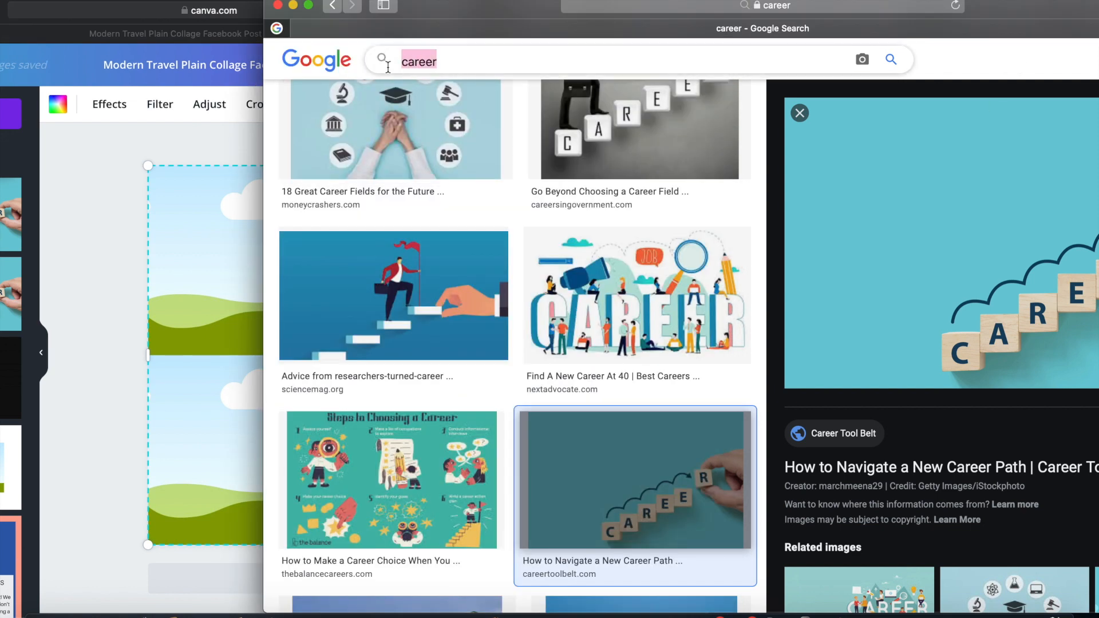
{"action": "type", "text": "promotion"}
{"action": "key", "text": "Return"}
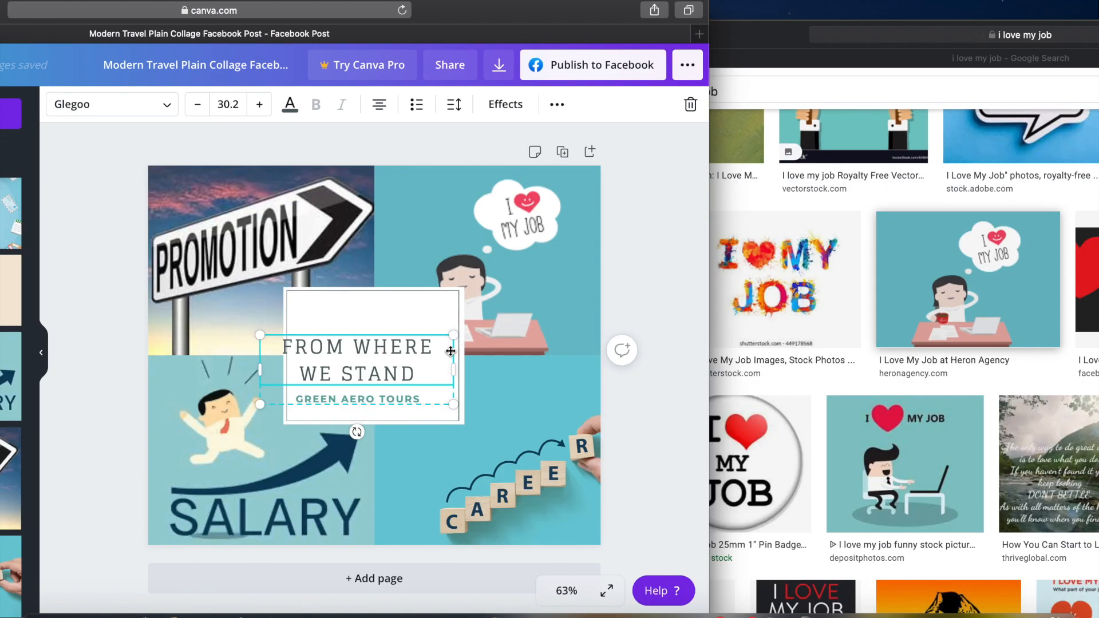
{"action": "mouse_move", "coordinate": [426, 349]}
{"action": "left_mouse_down"}
{"action": "mouse_move", "coordinate": [451, 351]}
{"action": "mouse_move", "coordinate": [436, 325]}
{"action": "mouse_move", "coordinate": [444, 332]}
{"action": "mouse_move", "coordinate": [304, 322]}
{"action": "mouse_move", "coordinate": [421, 359]}
{"action": "left_mouse_up"}
{"action": "left_click_drag", "start_coordinate": [480, 10], "coordinate": [780, 5]}
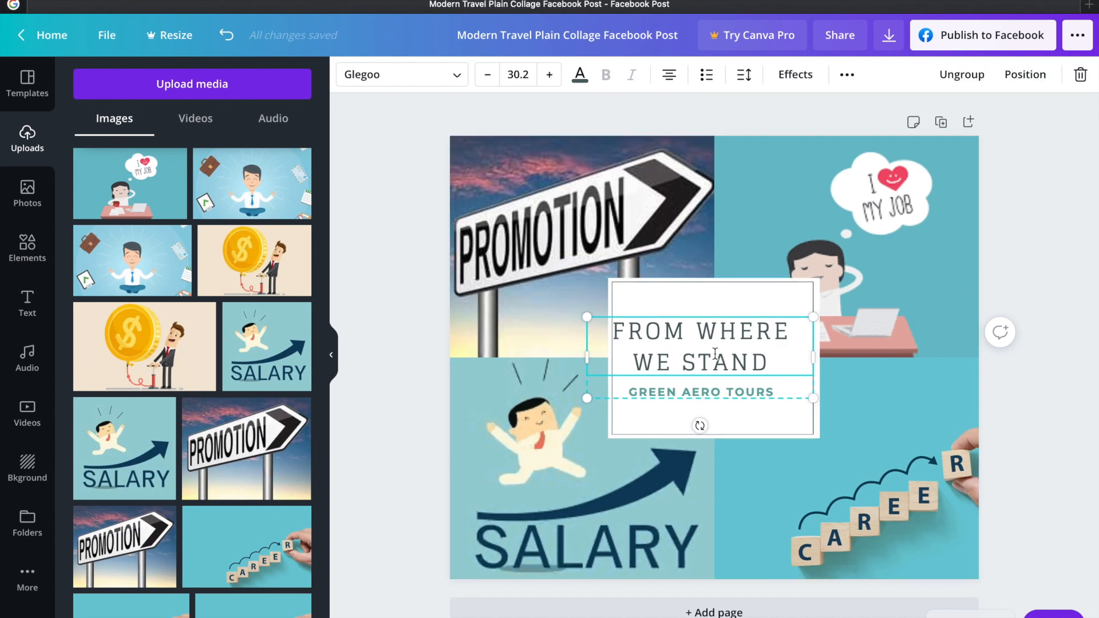
Replace the title text in the central white frame with "CAREER"
{"action": "double_click", "coordinate": [717, 367]}
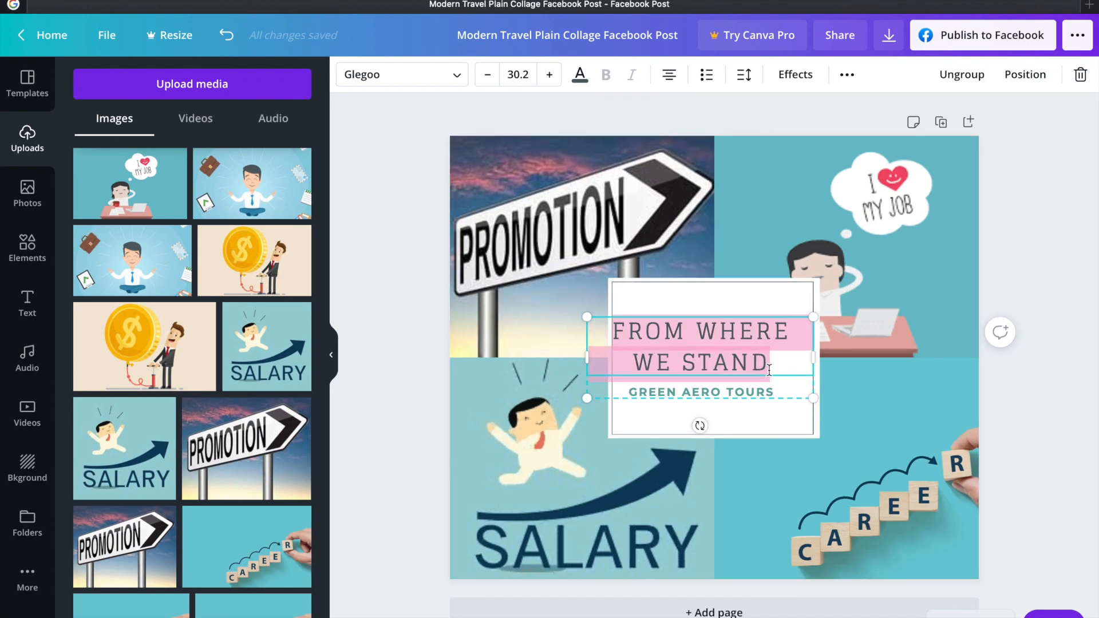
{"action": "key", "text": "BackSpace"}
{"action": "type", "text": "CAREER"}
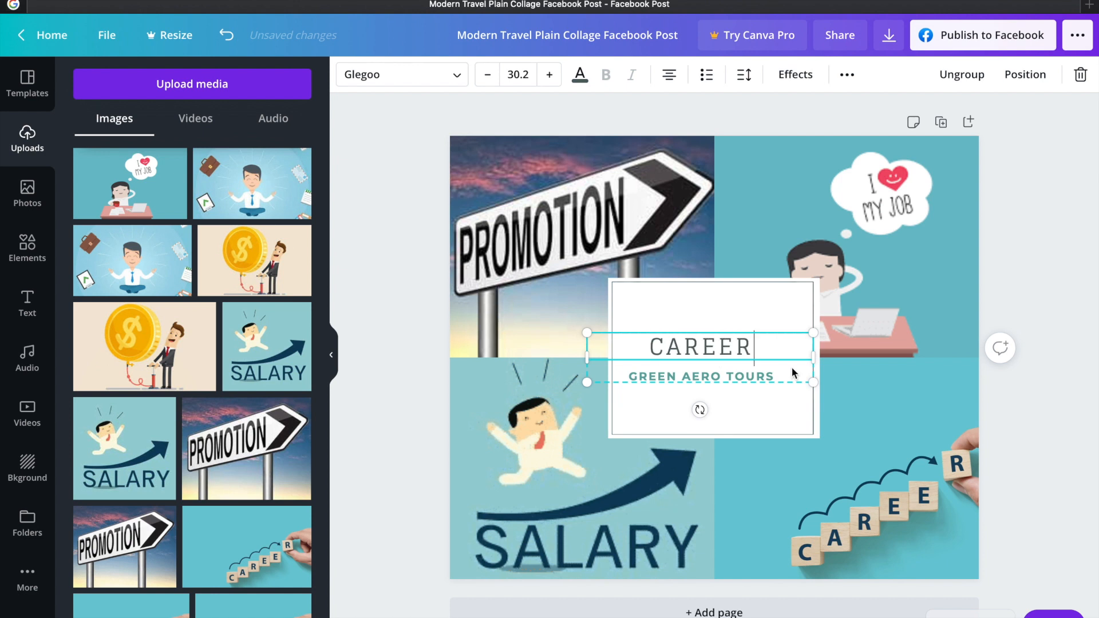
Replace the subtitle "GREEN AERO TOURS" with the goal line "-SALARY INCREASE"
{"action": "left_click", "coordinate": [630, 333]}
{"action": "left_click", "coordinate": [776, 373]}
{"action": "left_click", "coordinate": [775, 375]}
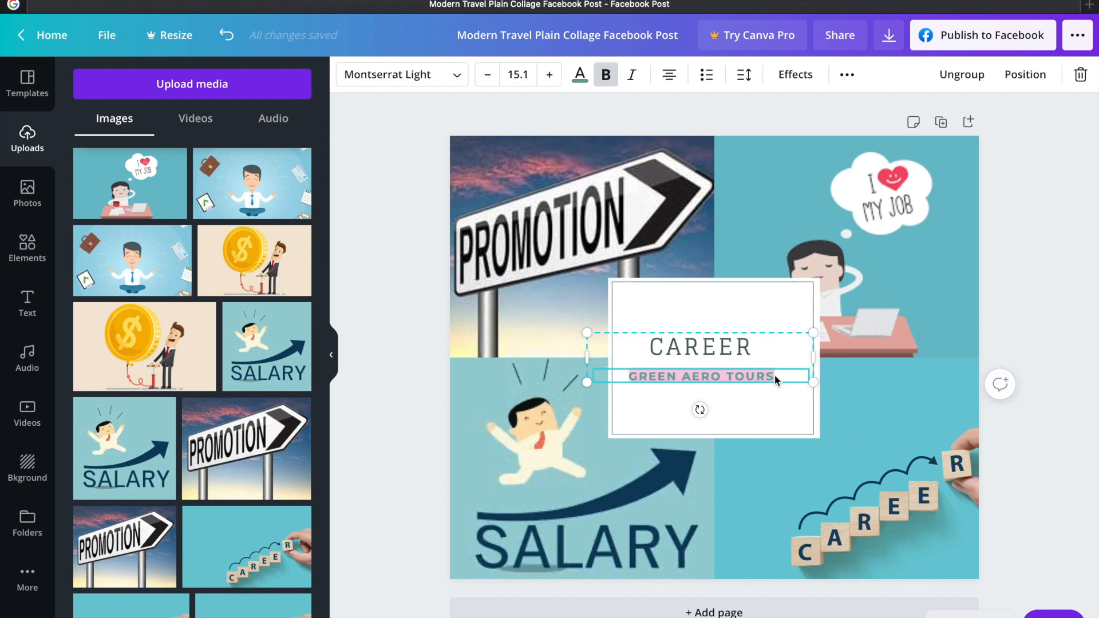
{"action": "key", "text": "BackSpace"}
{"action": "type", "text": "-"}
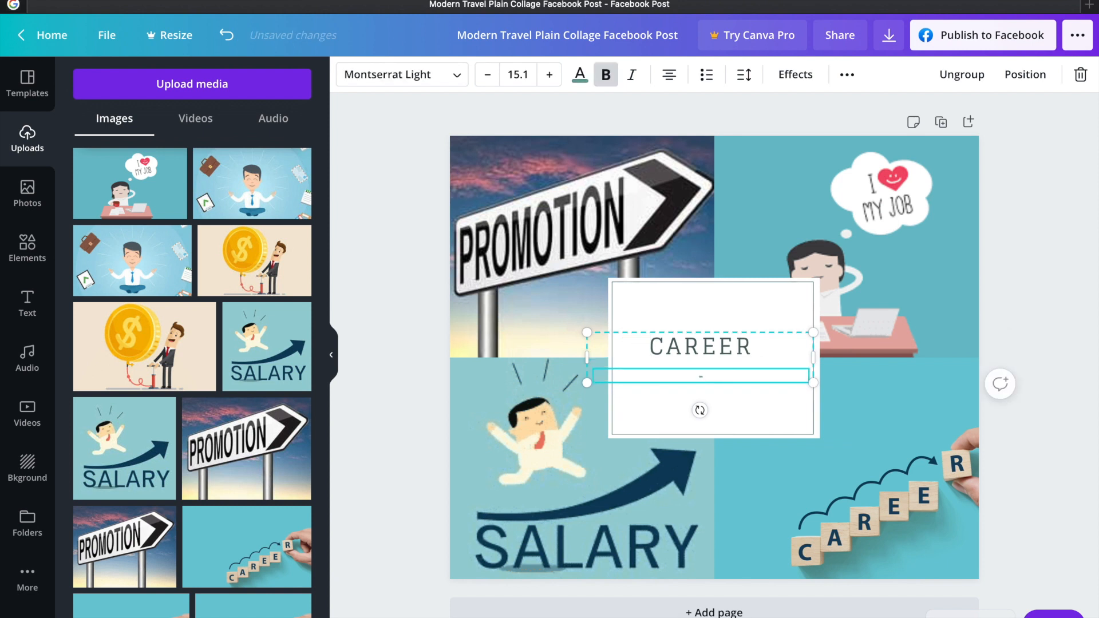
{"action": "type", "text": "SALARY INCREASE"}
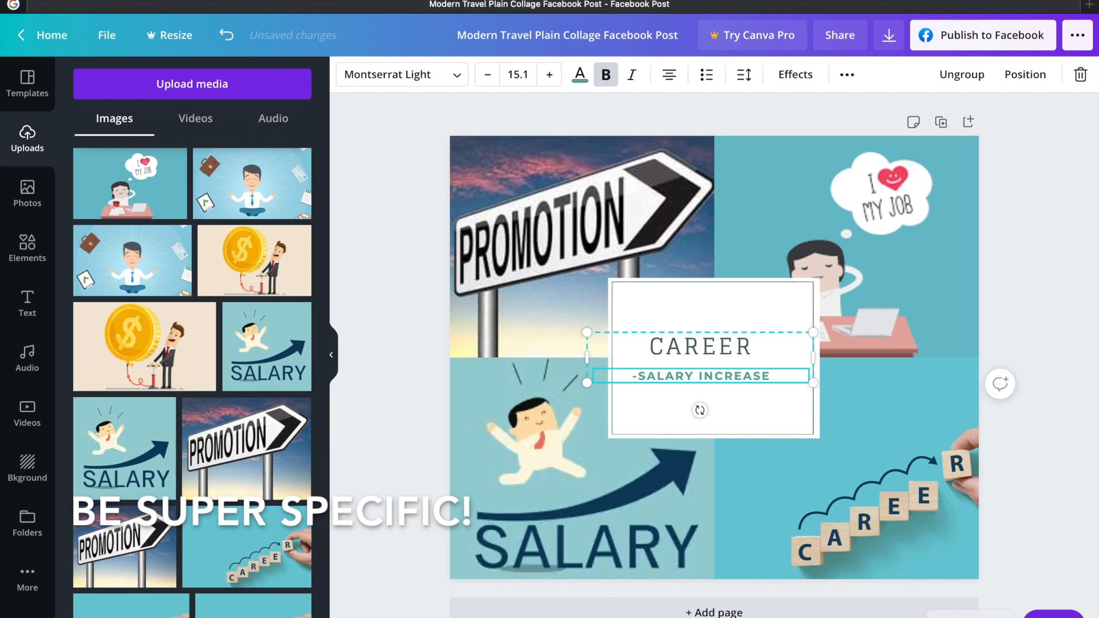
Add the goal lines "-NEW POSITION" and "-LOVE YOUR JOB" below the salary line and deselect the text
{"action": "key", "text": "Return"}
{"action": "type", "text": "-"}
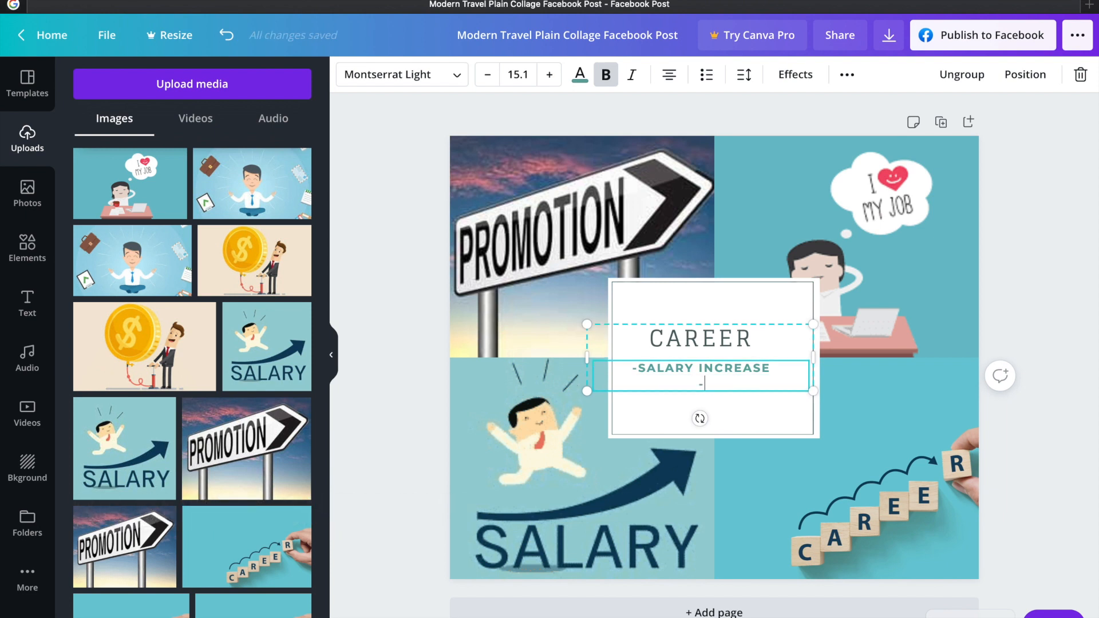
{"action": "type", "text": "NEW POSITION"}
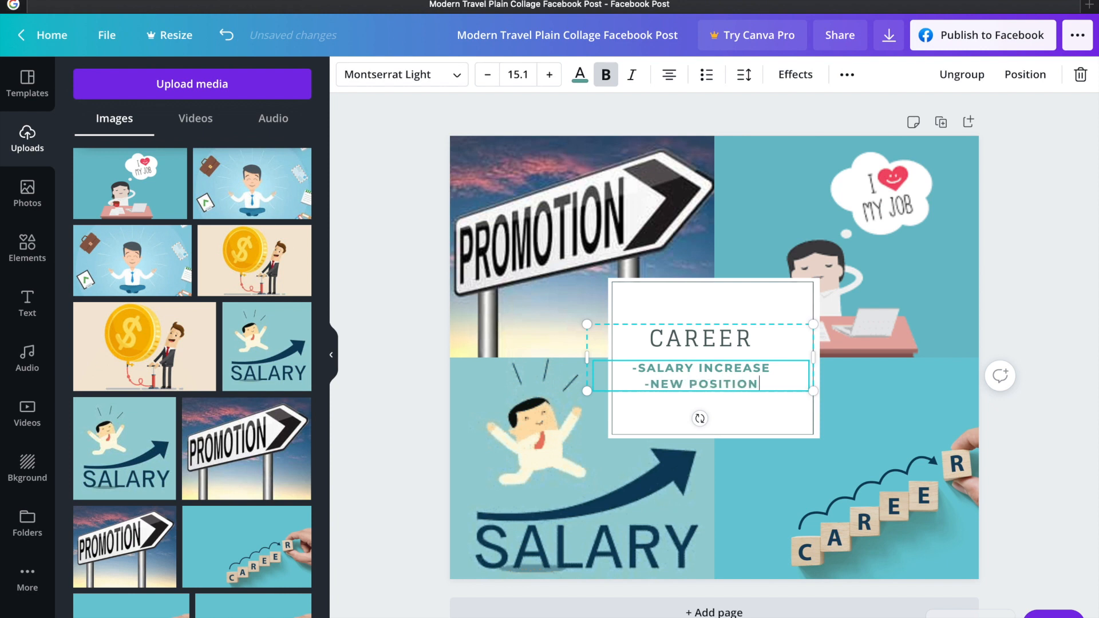
{"action": "key", "text": "Return"}
{"action": "type", "text": "-LOVE "}
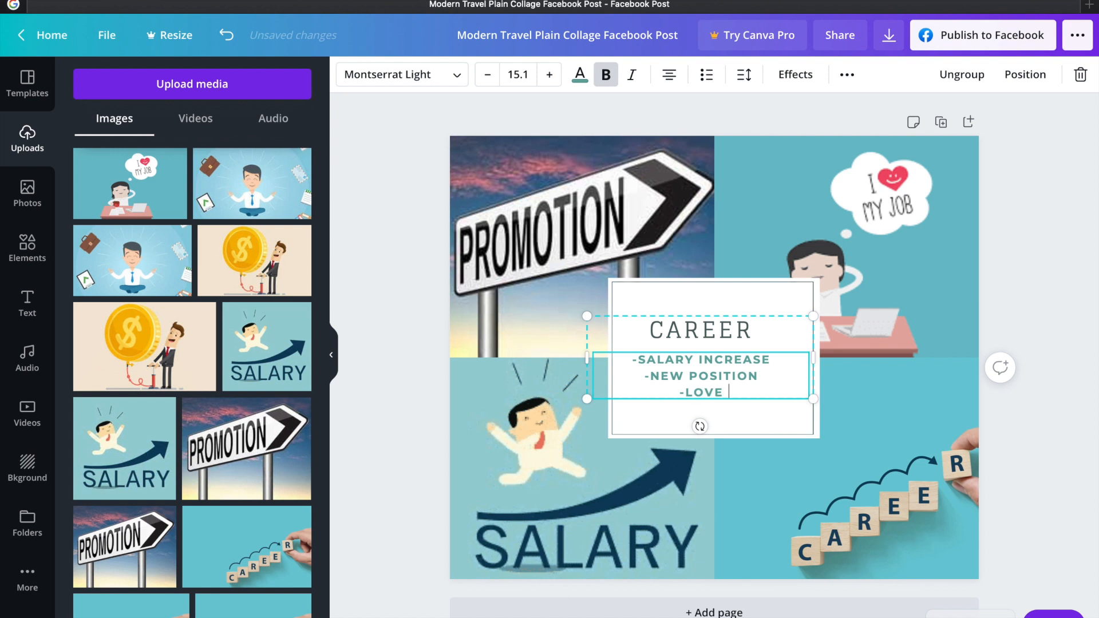
{"action": "type", "text": "YOUR JOB"}
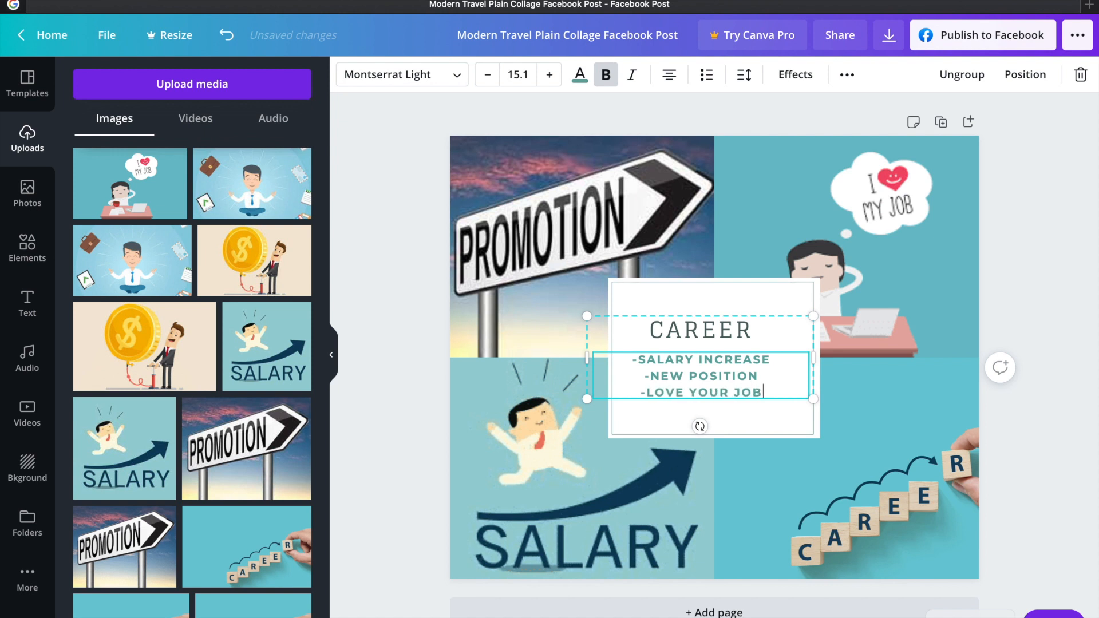
{"action": "left_click", "coordinate": [697, 244]}
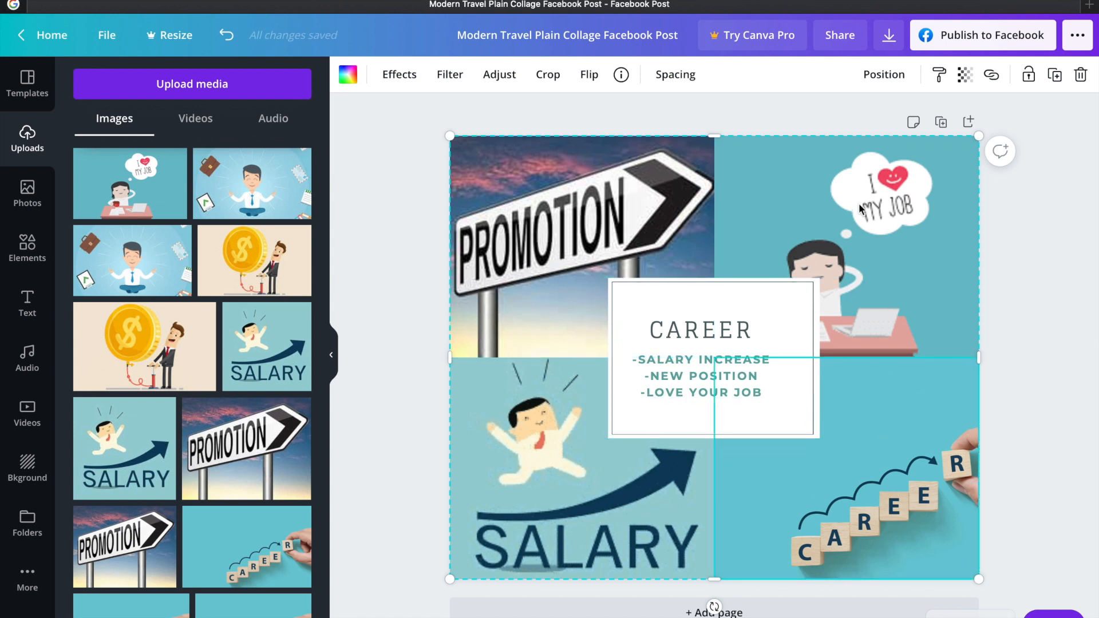
{"action": "left_click", "coordinate": [1001, 281]}
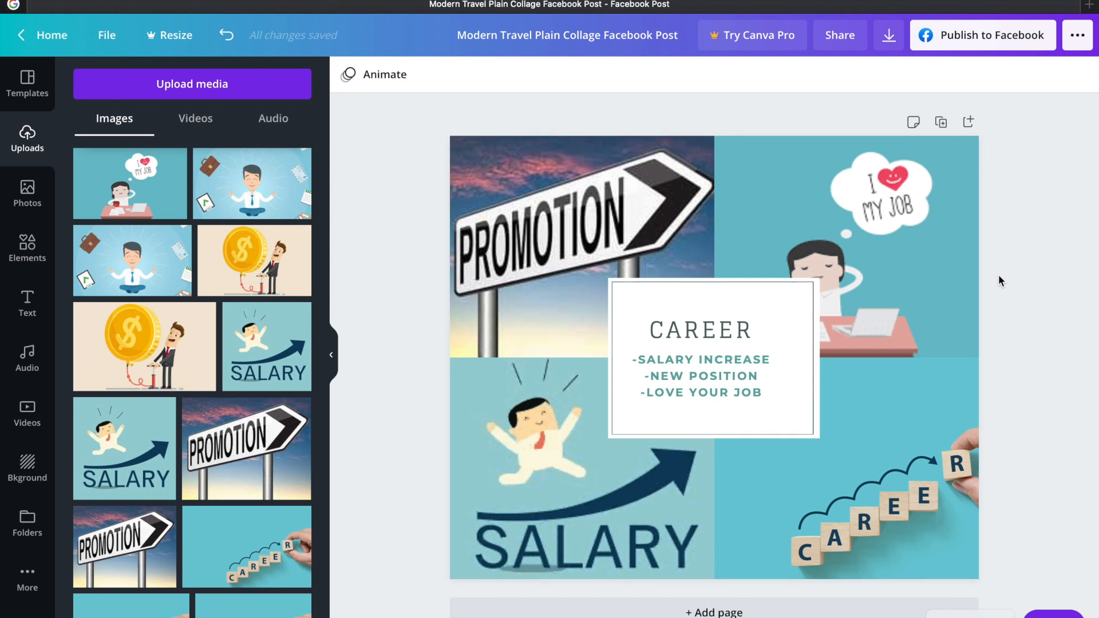
Left-align the three goal lines under the CAREER title
{"action": "left_click", "coordinate": [692, 382]}
{"action": "left_click_drag", "start_coordinate": [767, 392], "coordinate": [762, 397]}
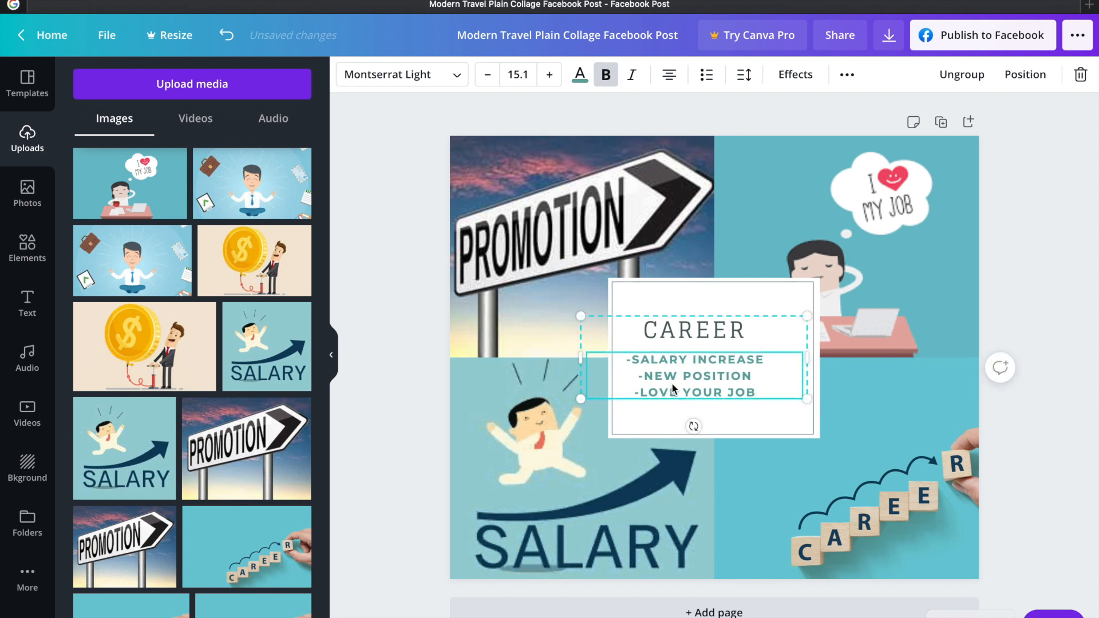
{"action": "left_click_drag", "start_coordinate": [751, 395], "coordinate": [629, 356]}
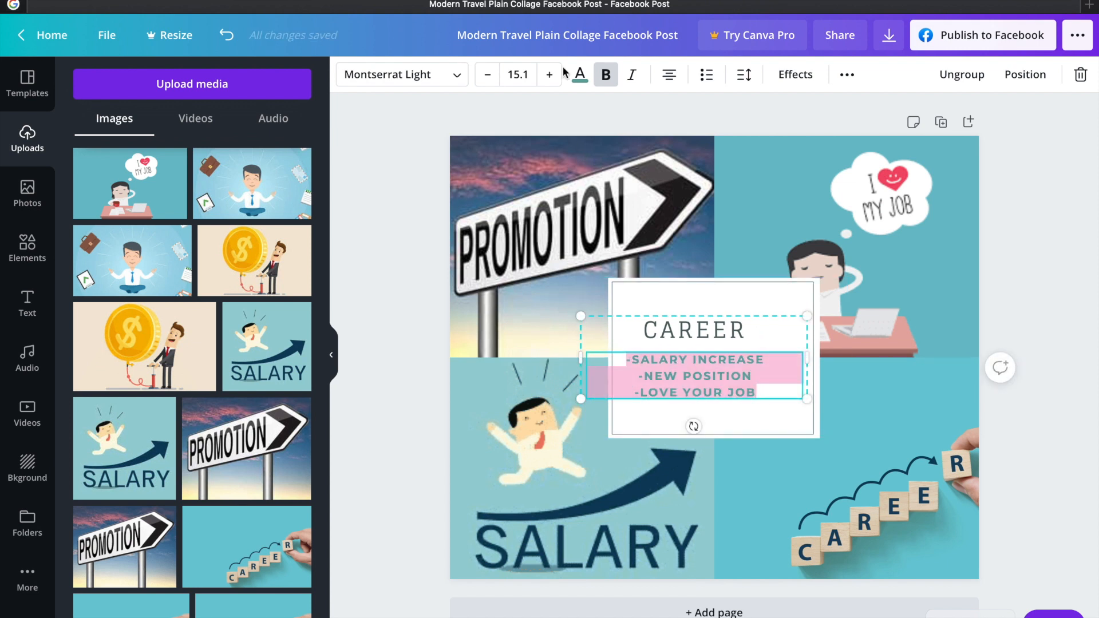
{"action": "left_click", "coordinate": [670, 75]}
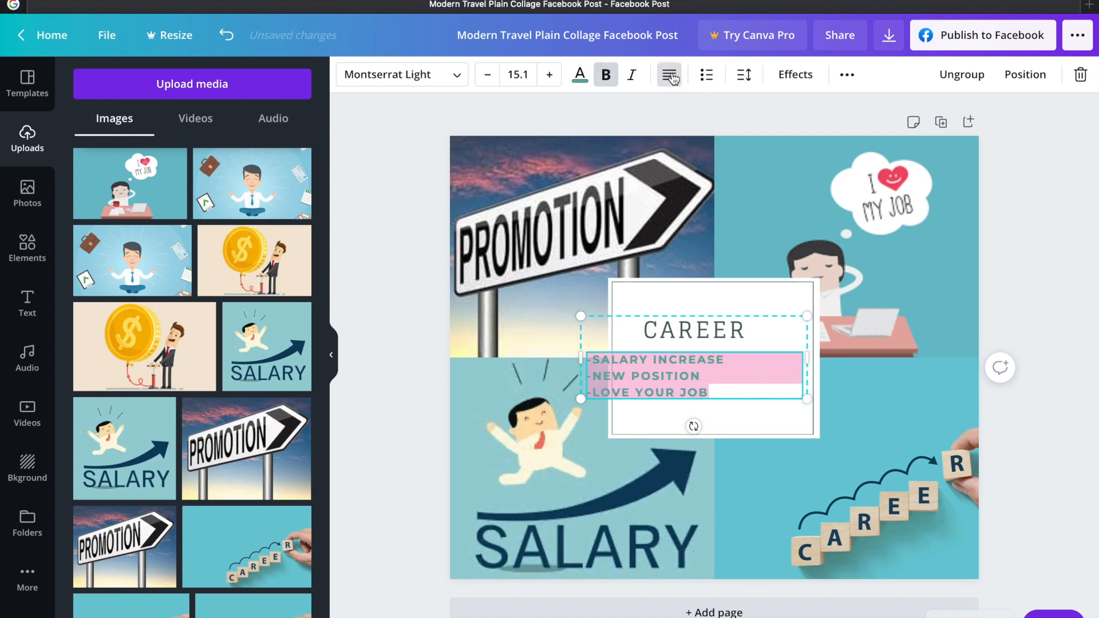
Add "2021" under the CAREER title and centre the title and goals text in the white frame
{"action": "left_click", "coordinate": [624, 313]}
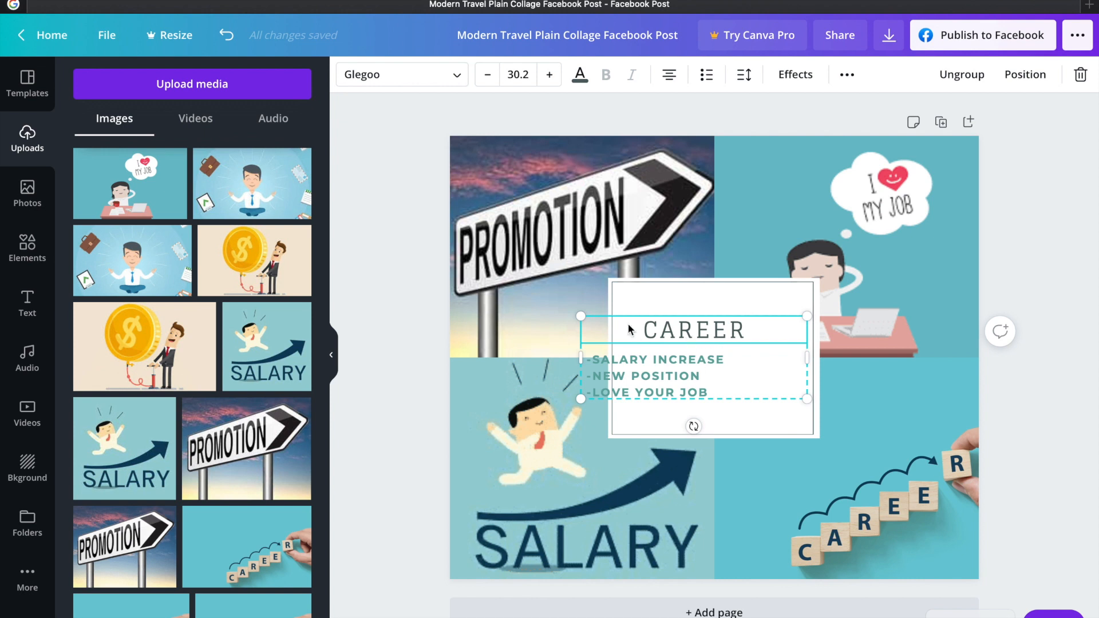
{"action": "left_click_drag", "start_coordinate": [721, 360], "coordinate": [755, 359]}
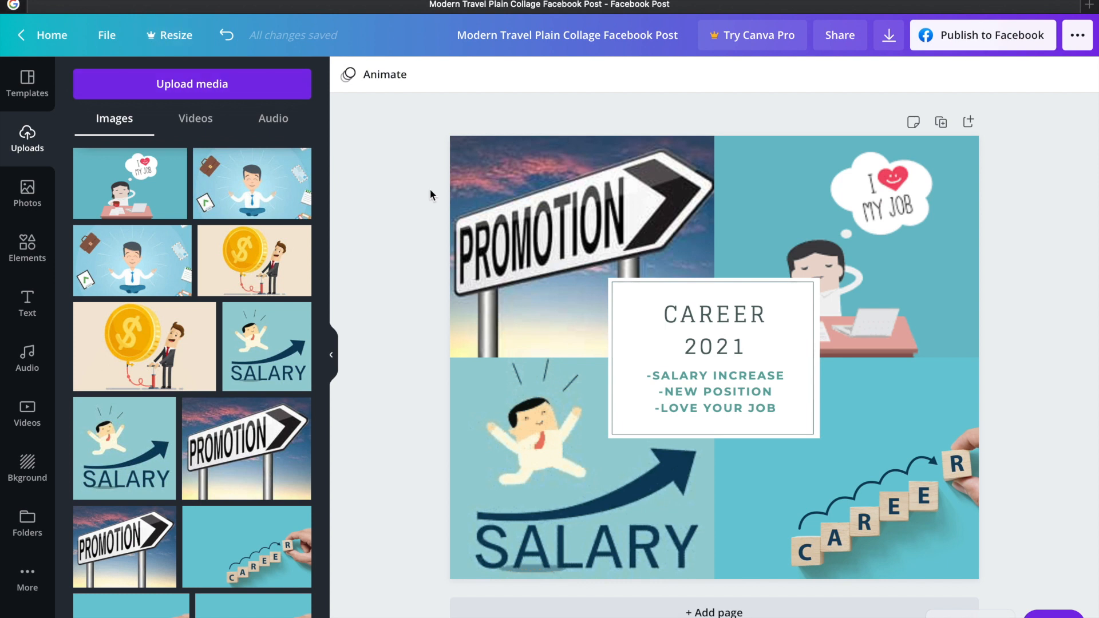
Delete the promotion, job, career and salary images from the four collage cells
{"action": "left_click", "coordinate": [616, 200]}
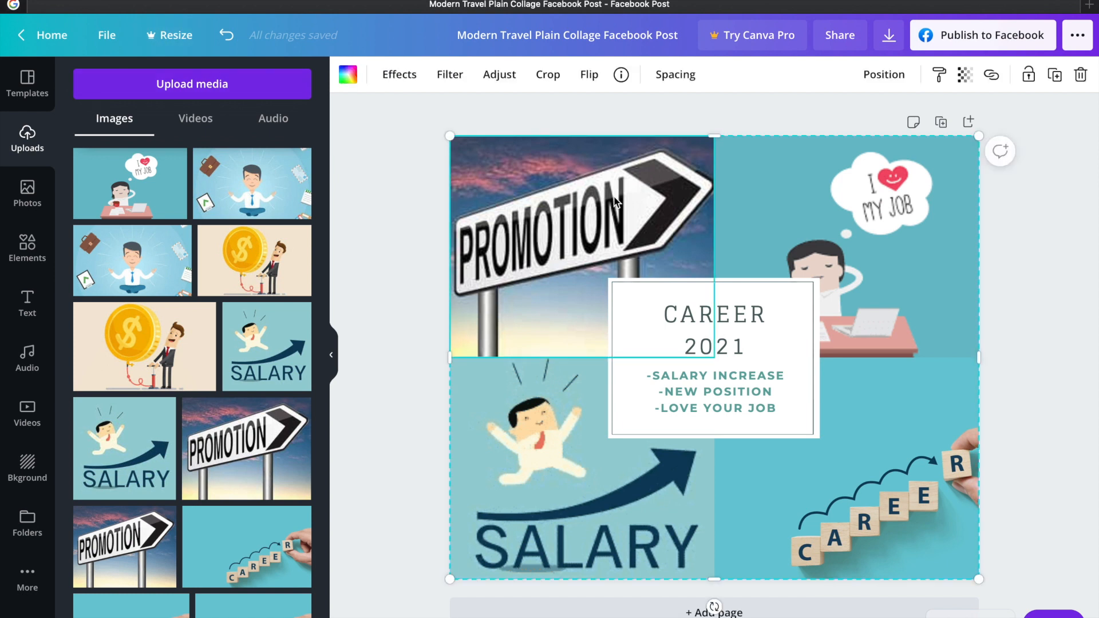
{"action": "key", "text": "Delete"}
{"action": "left_click", "coordinate": [798, 247]}
{"action": "key", "text": "Delete"}
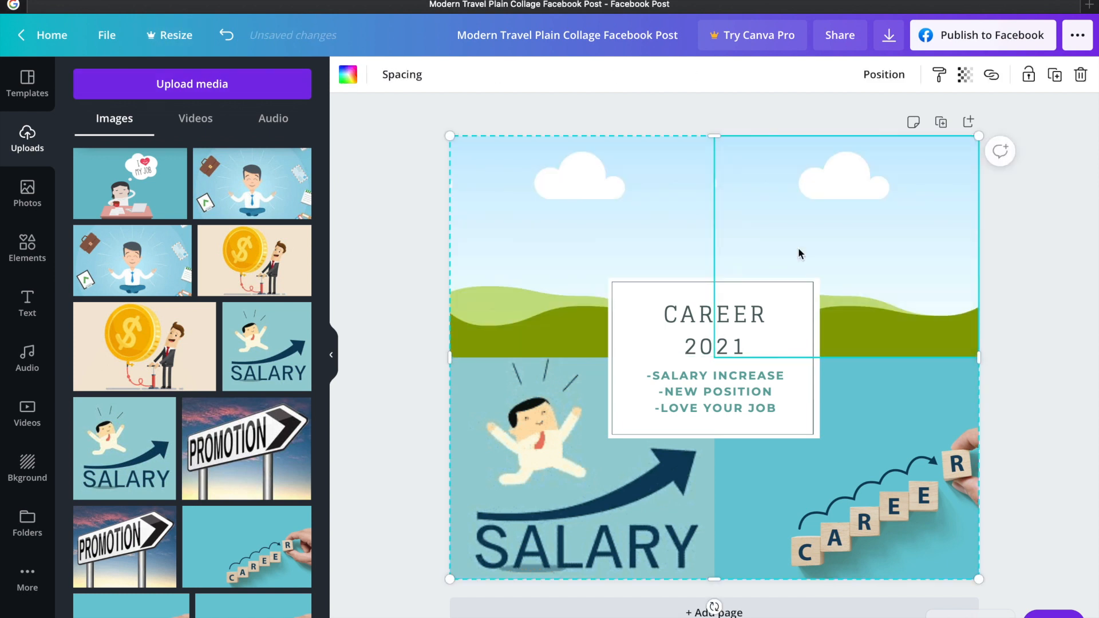
{"action": "left_click", "coordinate": [879, 525]}
{"action": "key", "text": "Delete"}
{"action": "left_click", "coordinate": [641, 518]}
{"action": "key", "text": "Delete"}
Change CAREER to "YOUTUBE", replace the goals with "-GET MONETIZED" and "-REACH 1K SUBS & 4K HOURS", and widen the white frame
{"action": "left_click", "coordinate": [753, 324]}
{"action": "mouse_move", "coordinate": [761, 322]}
{"action": "left_mouse_down"}
{"action": "mouse_move", "coordinate": [692, 321]}
{"action": "mouse_move", "coordinate": [753, 321]}
{"action": "left_mouse_up"}
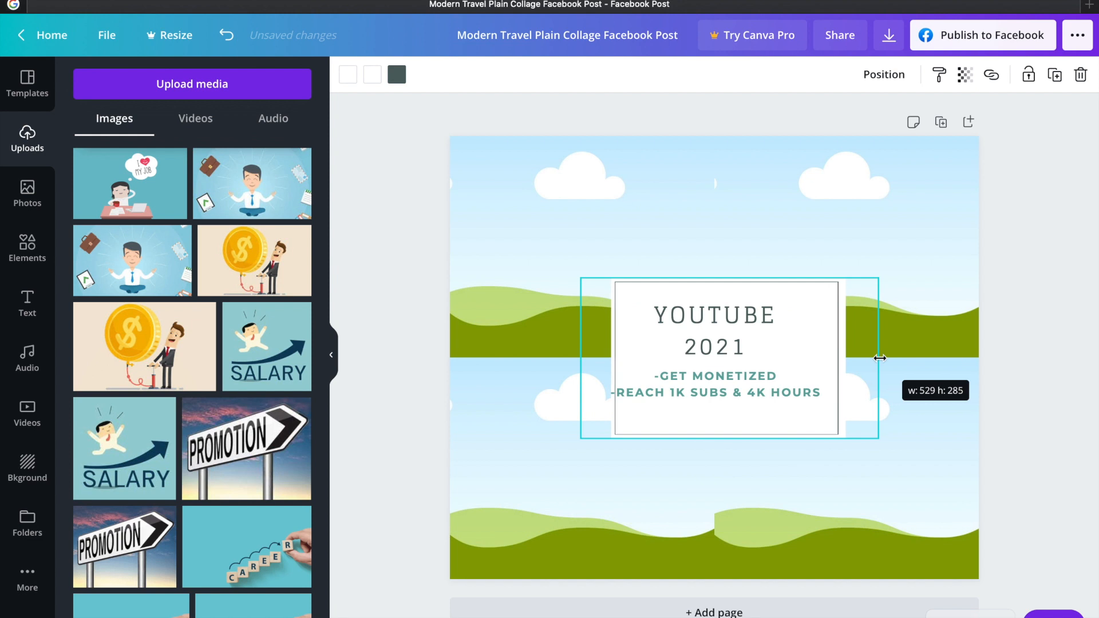
{"action": "left_click_drag", "start_coordinate": [879, 358], "coordinate": [883, 358]}
{"action": "left_click_drag", "start_coordinate": [804, 292], "coordinate": [785, 285]}
{"action": "left_click", "coordinate": [789, 369]}
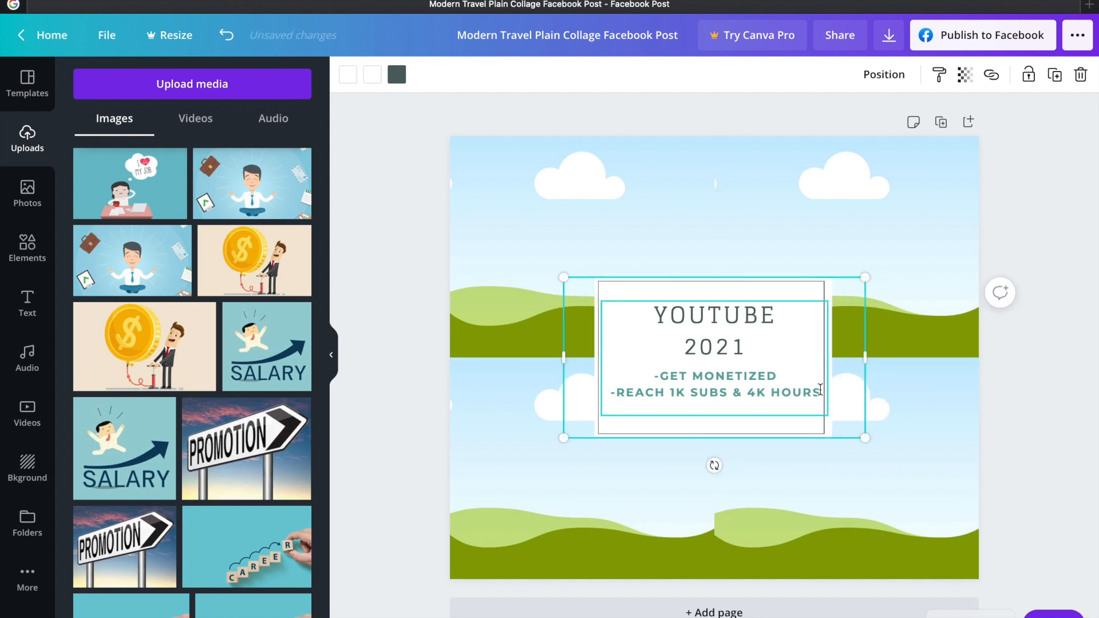
Add the goal line "-UPLOAD WEEKLY" below the subscribers and hours line
{"action": "left_click", "coordinate": [820, 390]}
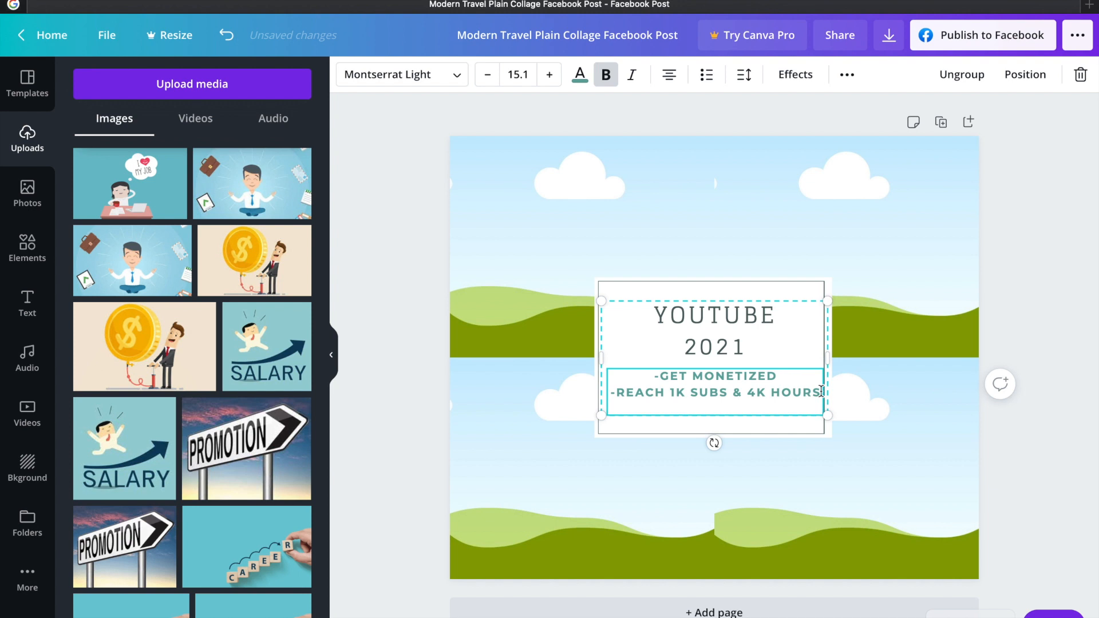
{"action": "key", "text": "Return"}
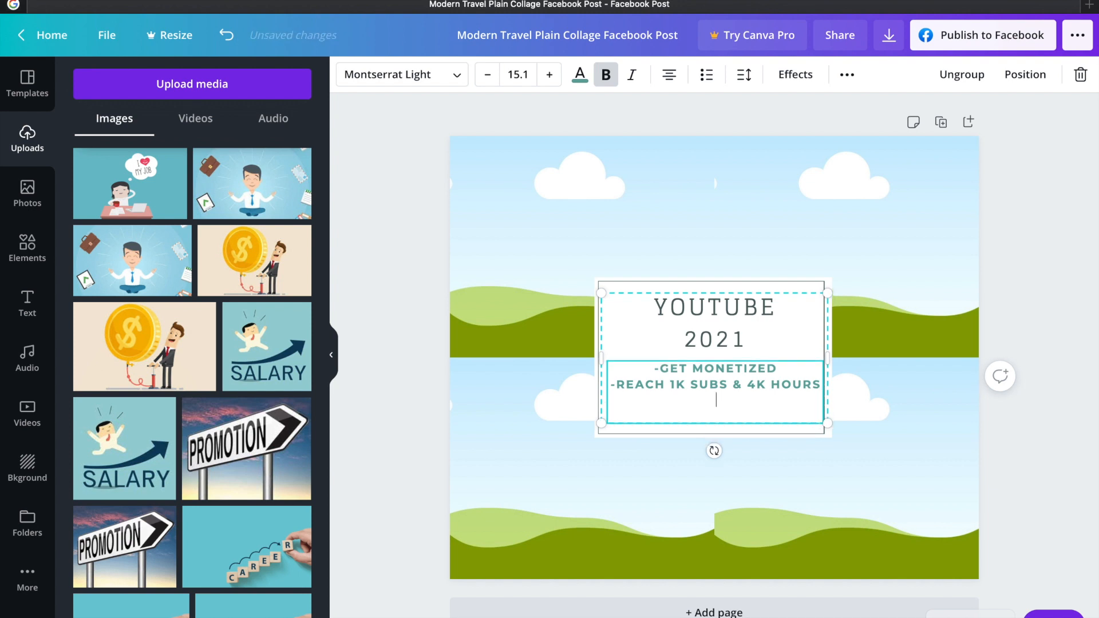
{"action": "type", "text": "-UPLOAD"}
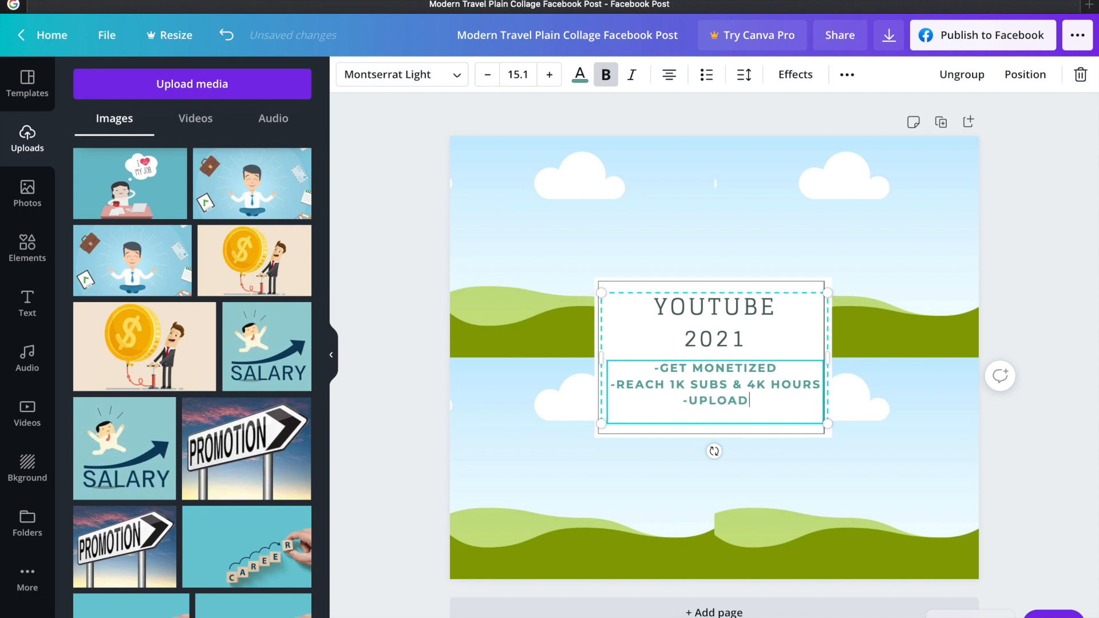
{"action": "type", "text": " WEEKLY"}
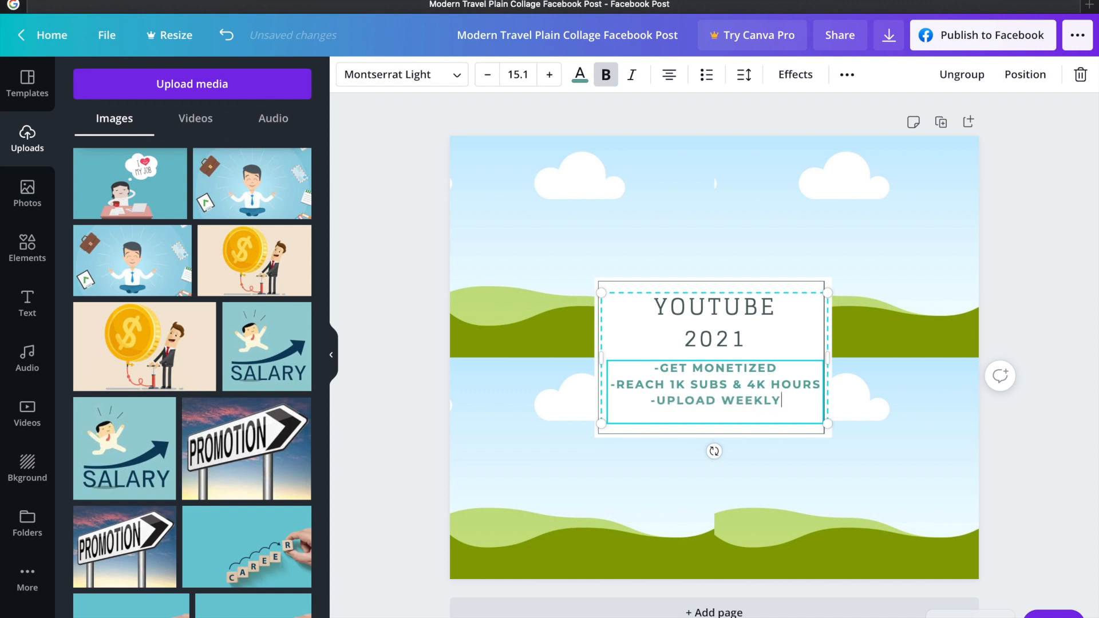
Add the goal line "-GET PAID SPONSORSHIPS" at the end of the list and leave the text box
{"action": "key", "text": "Return"}
{"action": "type", "text": "-"}
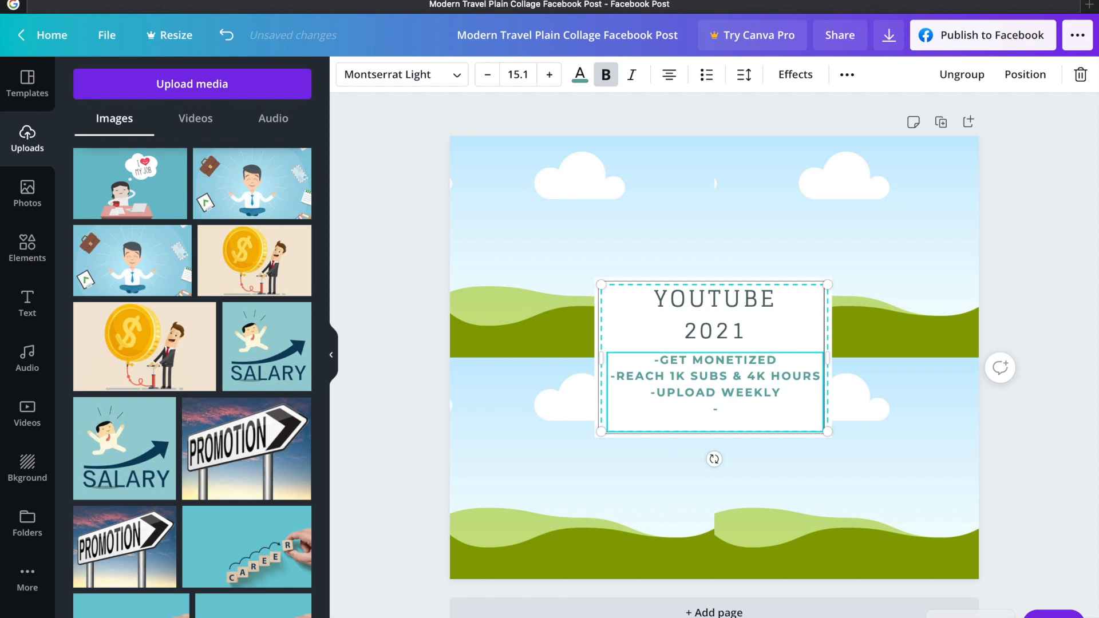
{"action": "type", "text": "GET "}
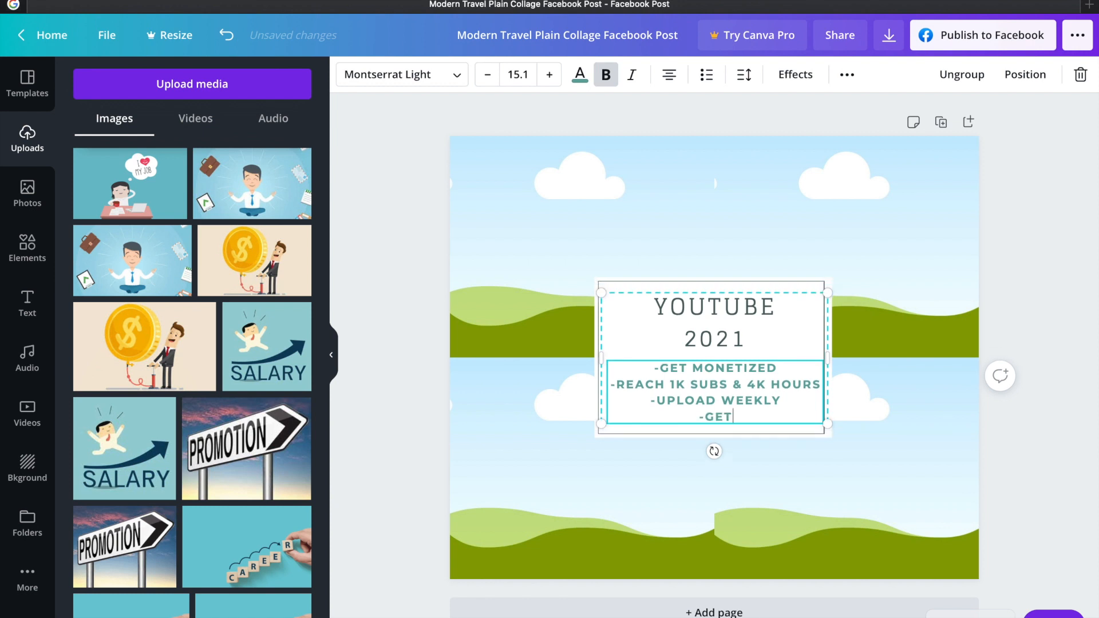
{"action": "type", "text": "PAID SPON"}
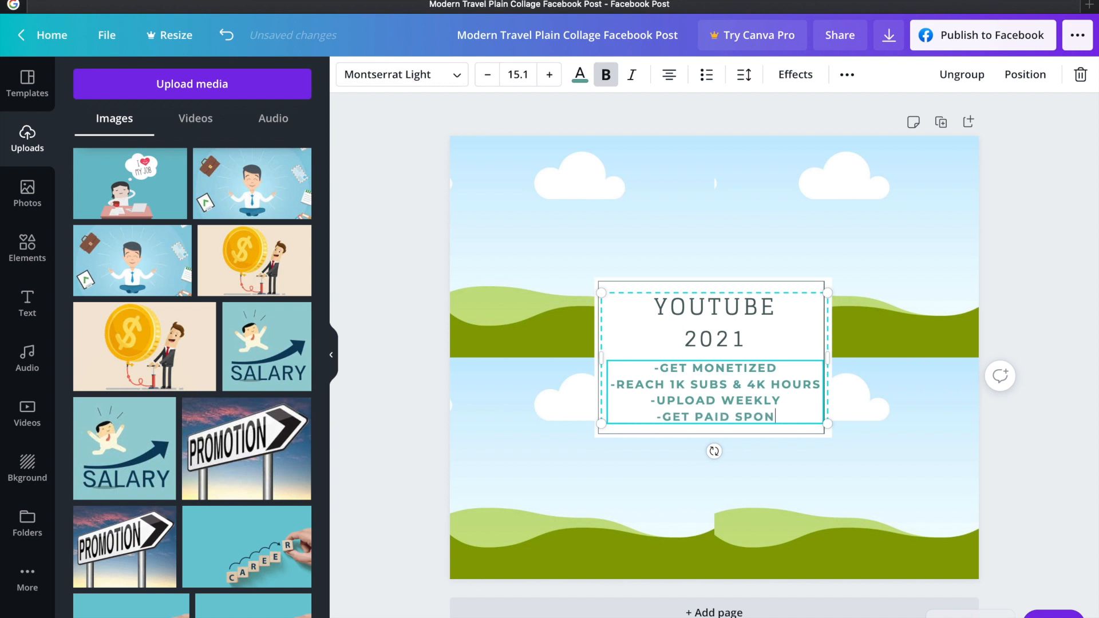
{"action": "type", "text": "SORSHIP"}
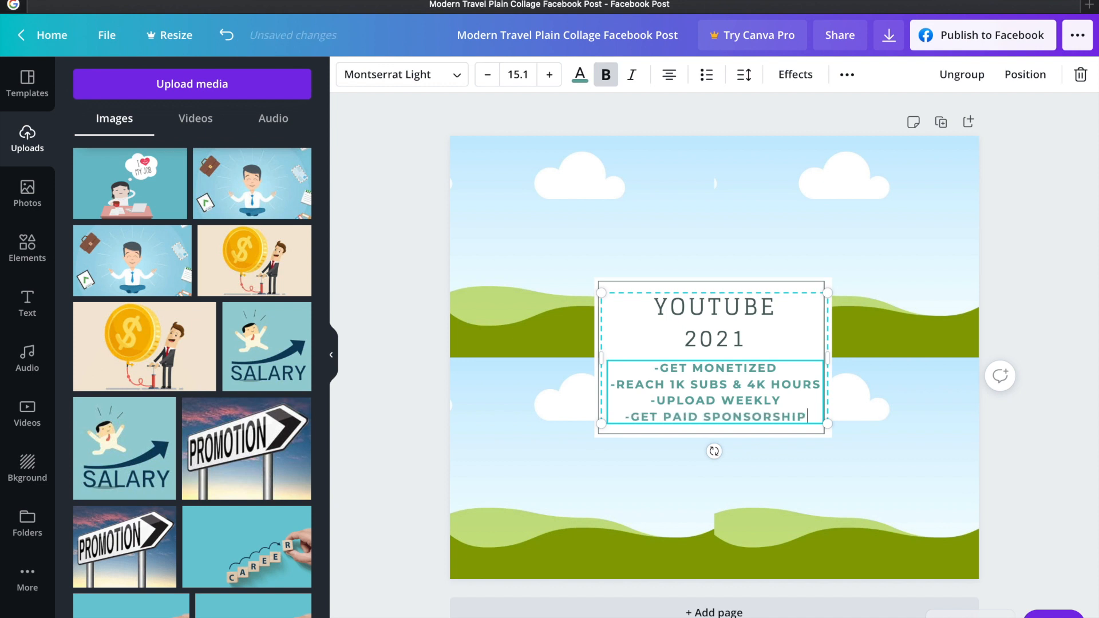
{"action": "type", "text": "S"}
{"action": "left_click", "coordinate": [837, 263]}
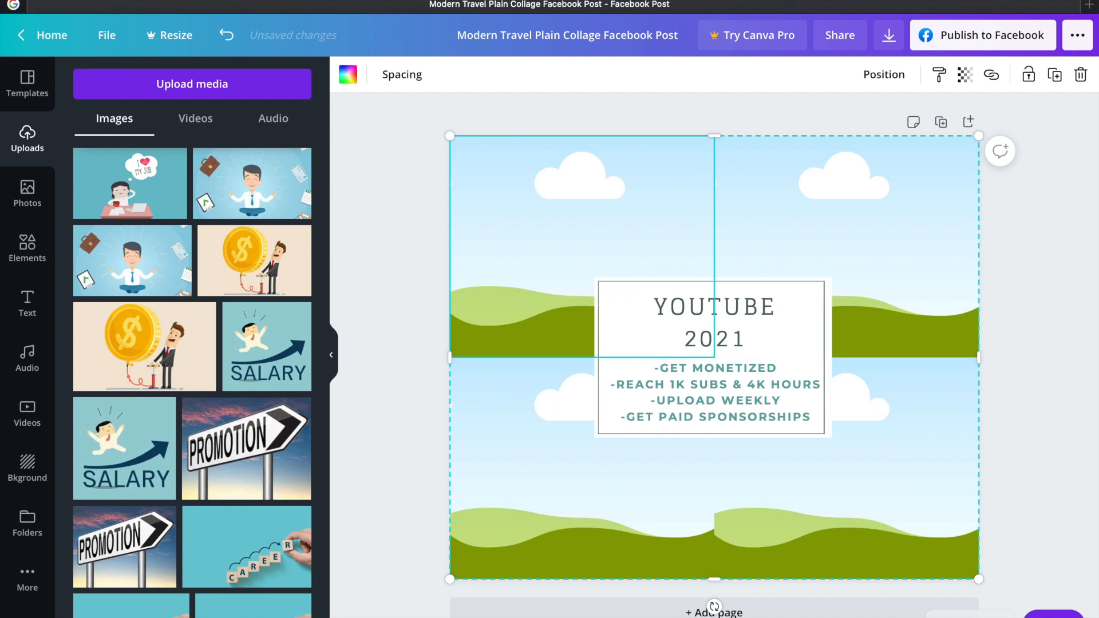
Take the Canva window out of full screen and move it aside to uncover the Google Images window
{"action": "mouse_move", "coordinate": [1095, 2]}
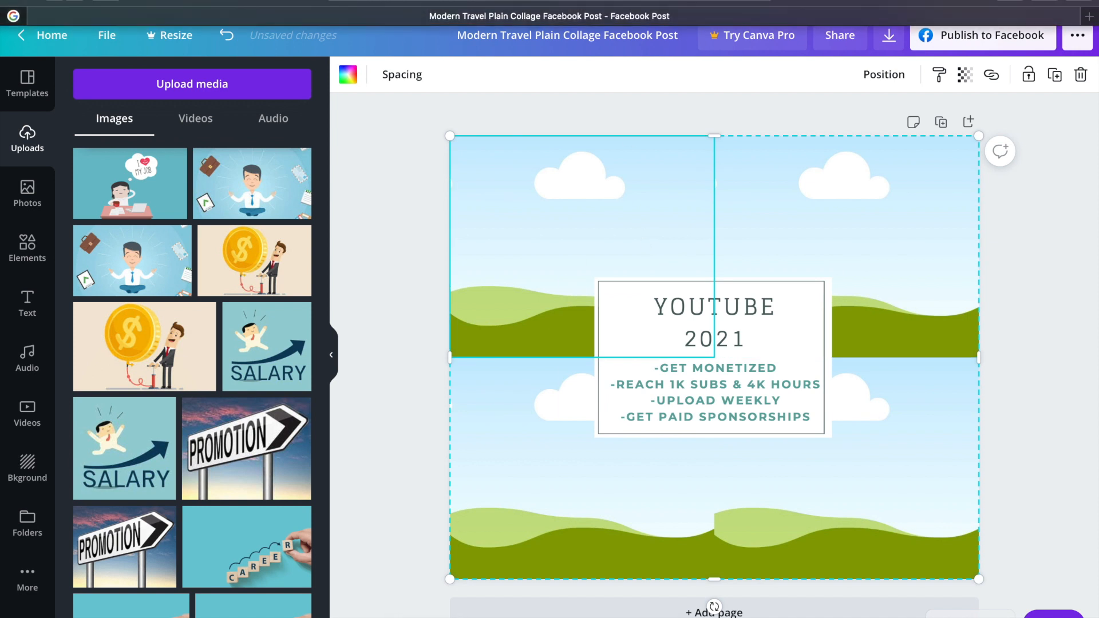
{"action": "left_click", "coordinate": [49, 5]}
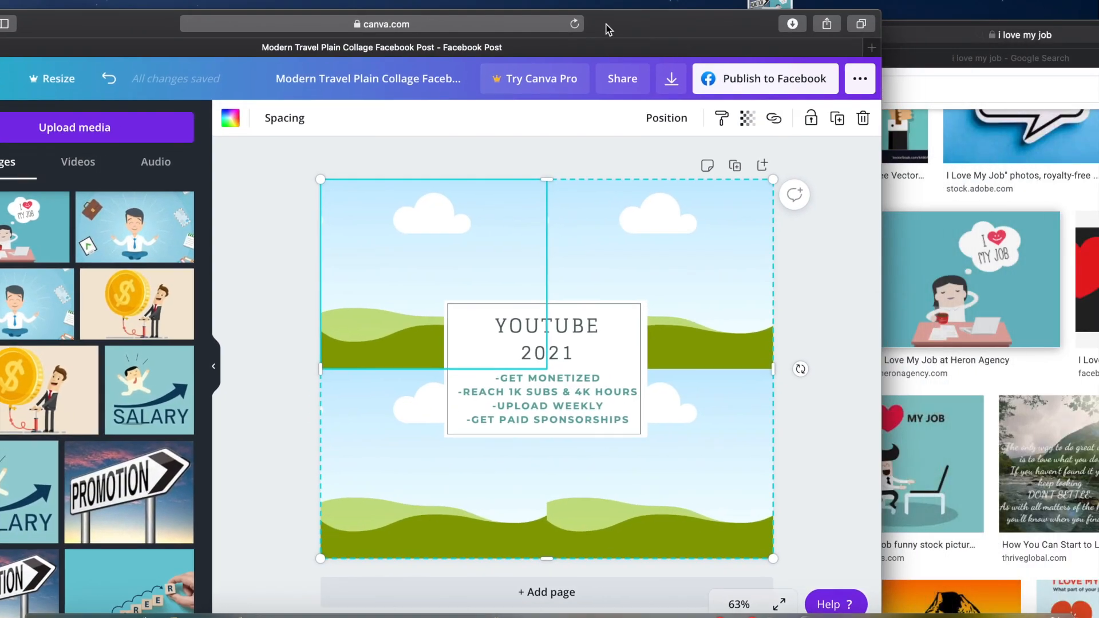
{"action": "left_click_drag", "start_coordinate": [608, 28], "coordinate": [575, 28]}
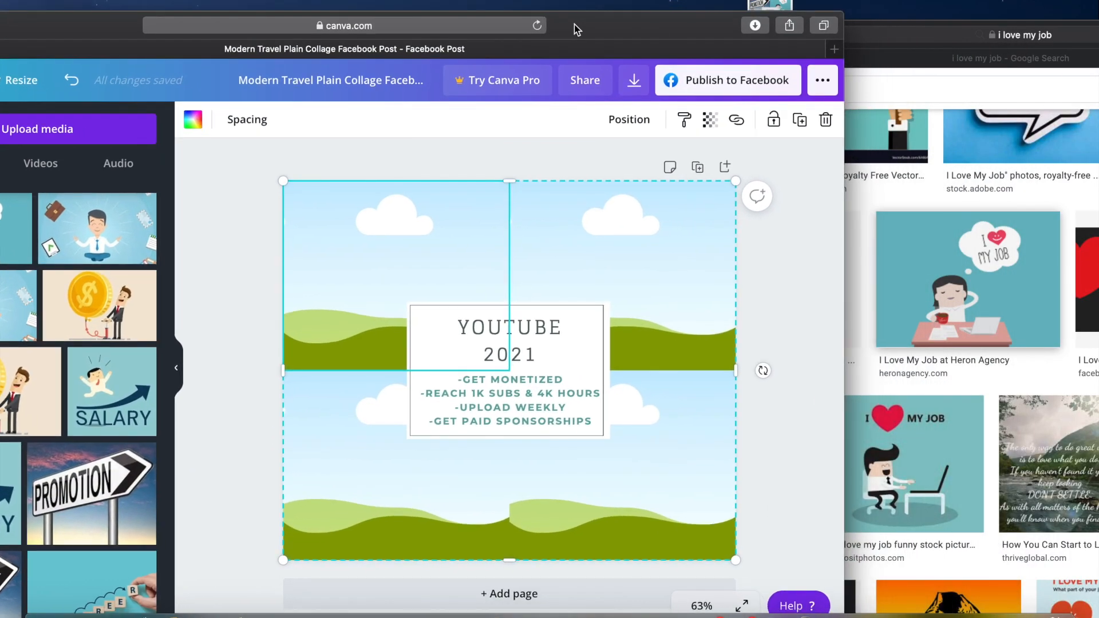
Switch to the Google Images window, search for "YOUTUBE subscribe increase" and browse the pictures found
{"action": "left_click", "coordinate": [947, 46]}
{"action": "left_click_drag", "start_coordinate": [792, 91], "coordinate": [581, 92]}
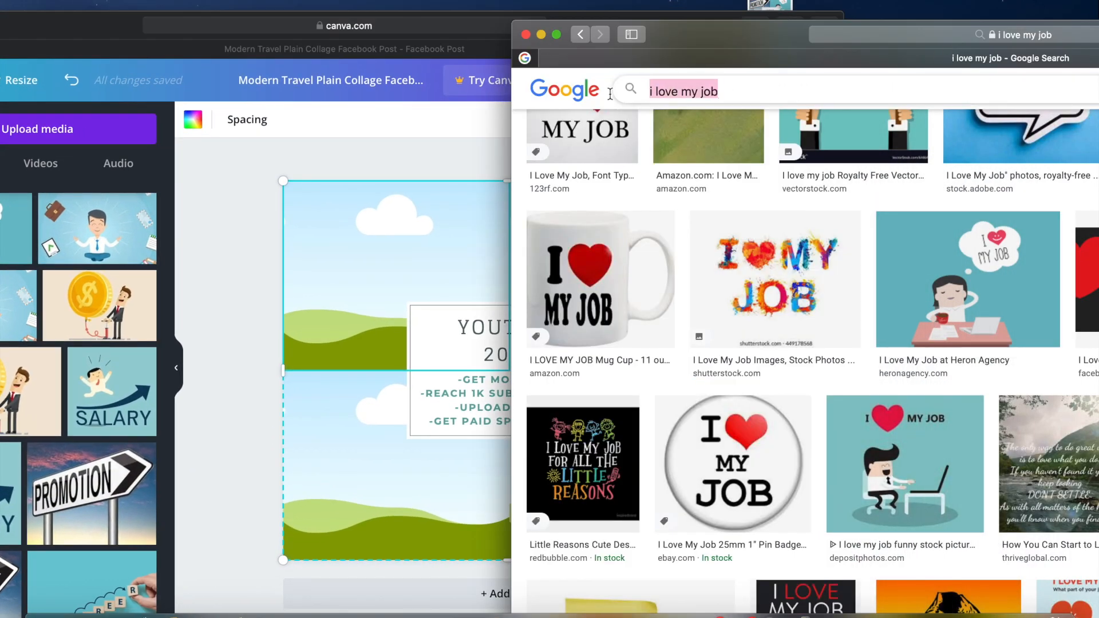
{"action": "type", "text": "YOUTUBE "}
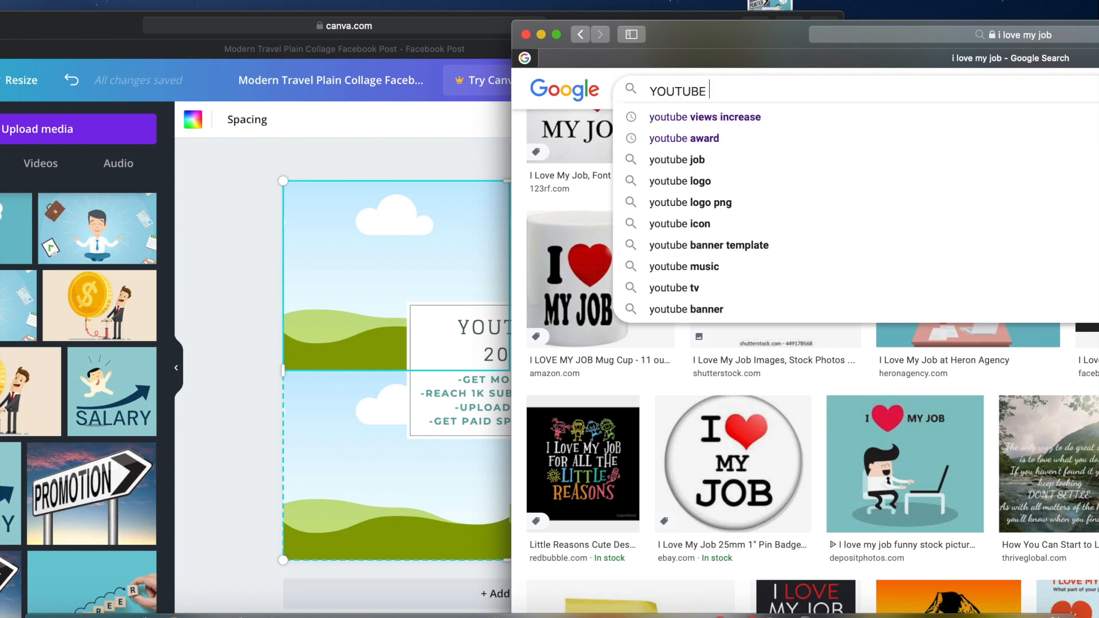
{"action": "type", "text": "subc"}
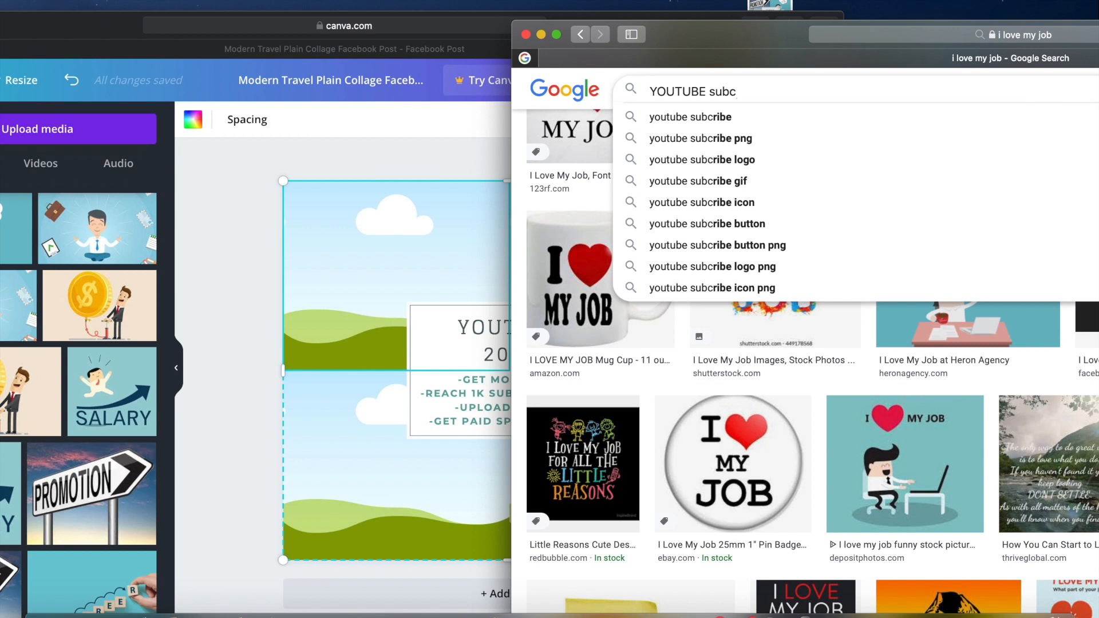
{"action": "key", "text": "BackSpace"}
{"action": "type", "text": "scribe i"}
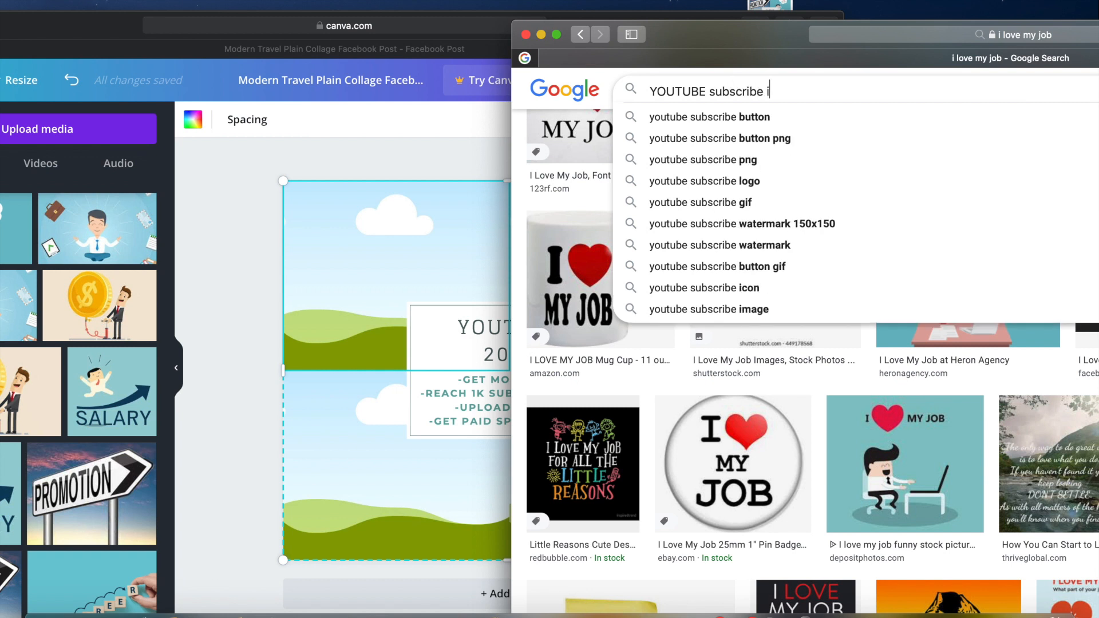
{"action": "type", "text": "ncrease"}
{"action": "key", "text": "Return"}
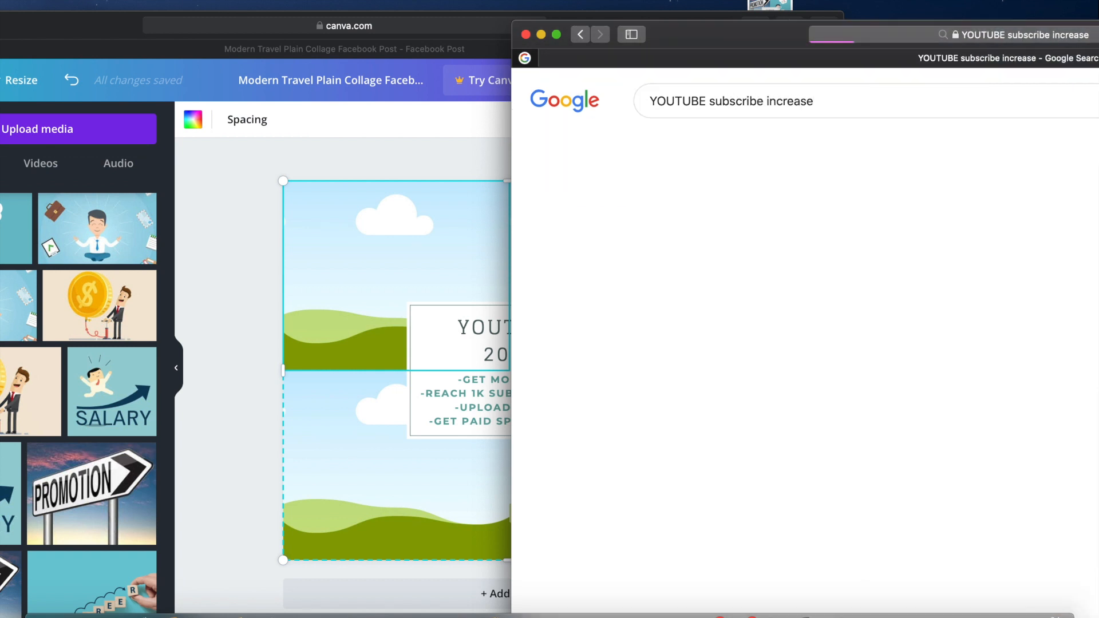
{"action": "left_click_drag", "start_coordinate": [706, 38], "coordinate": [524, 32]}
{"action": "scroll", "coordinate": [721, 458], "scroll_direction": "down", "scroll_amount": 5}
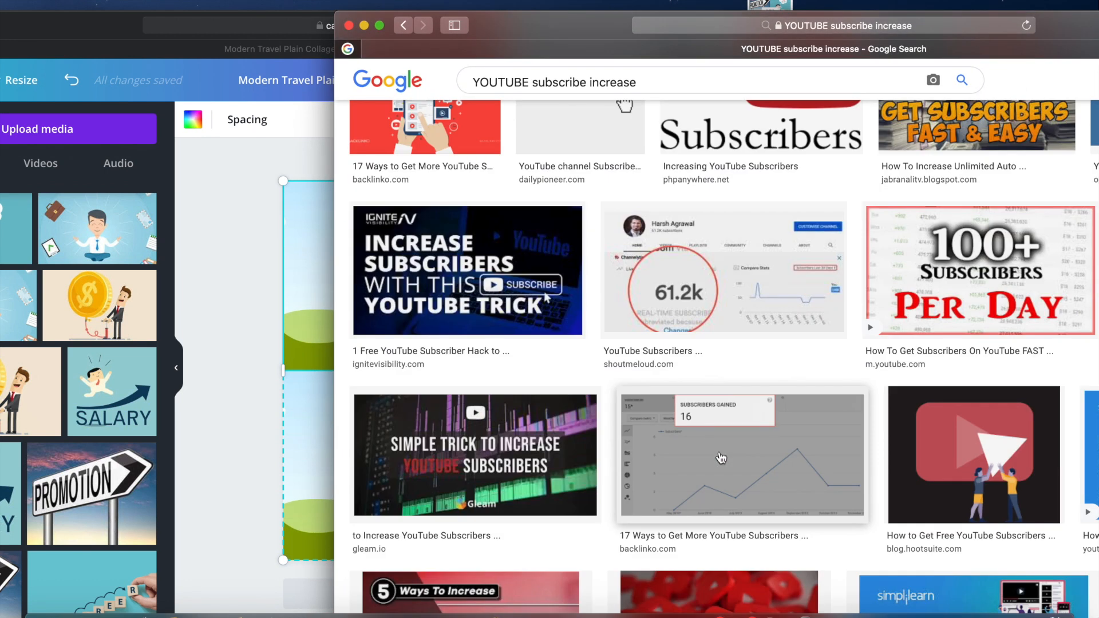
{"action": "scroll", "coordinate": [722, 458], "scroll_direction": "down", "scroll_amount": 4}
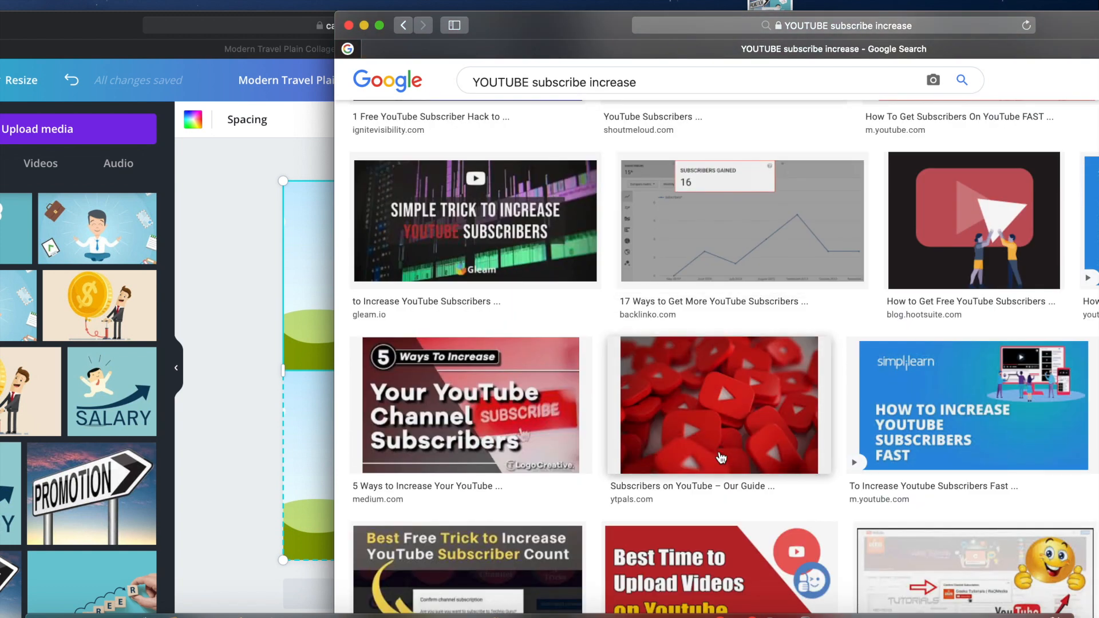
{"action": "scroll", "coordinate": [720, 457], "scroll_direction": "down", "scroll_amount": 7}
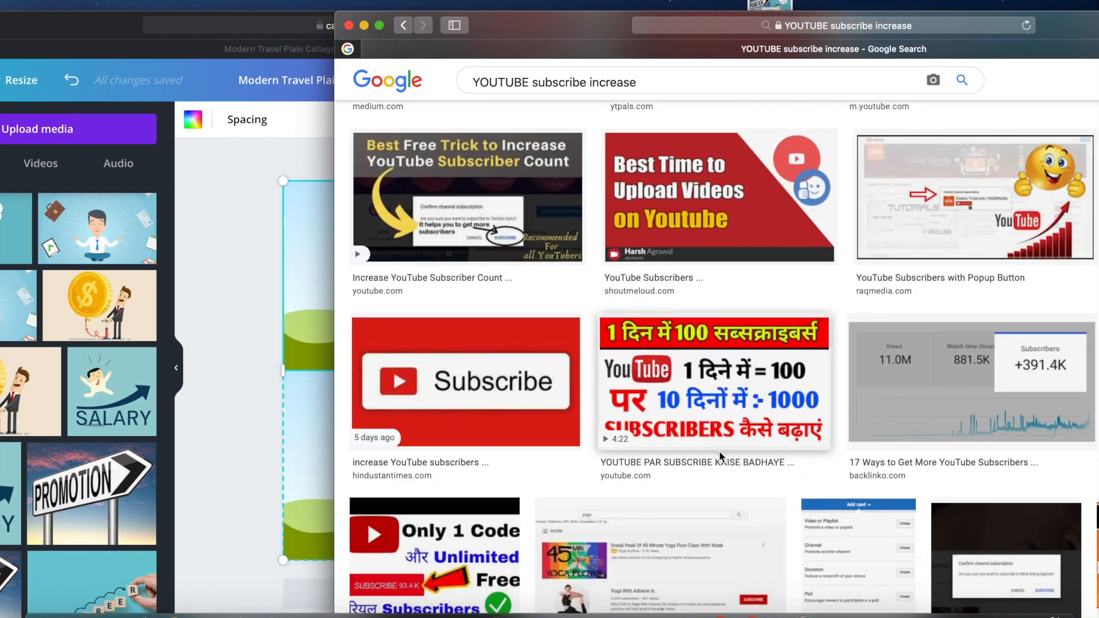
{"action": "scroll", "coordinate": [719, 451], "scroll_direction": "down", "scroll_amount": 15}
{"action": "scroll", "coordinate": [720, 455], "scroll_direction": "up", "scroll_amount": 20}
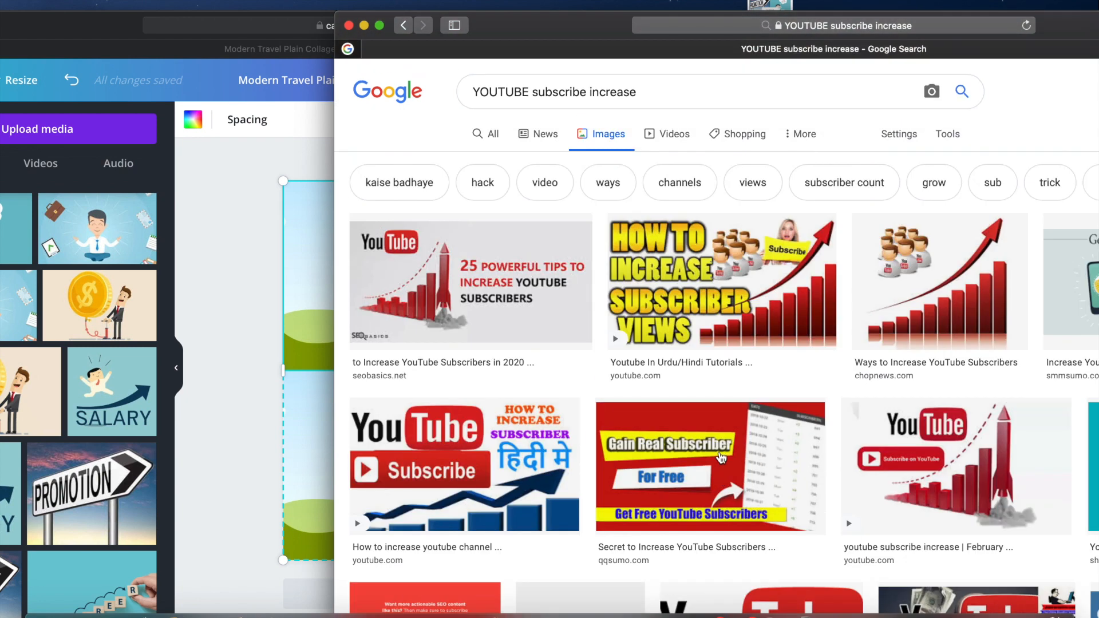
Search images for "YOUTUBE subscribe 1k subscriber" and add the grey-background "Subscribe 1,000" button picture to the Canva uploads
{"action": "left_click", "coordinate": [668, 90]}
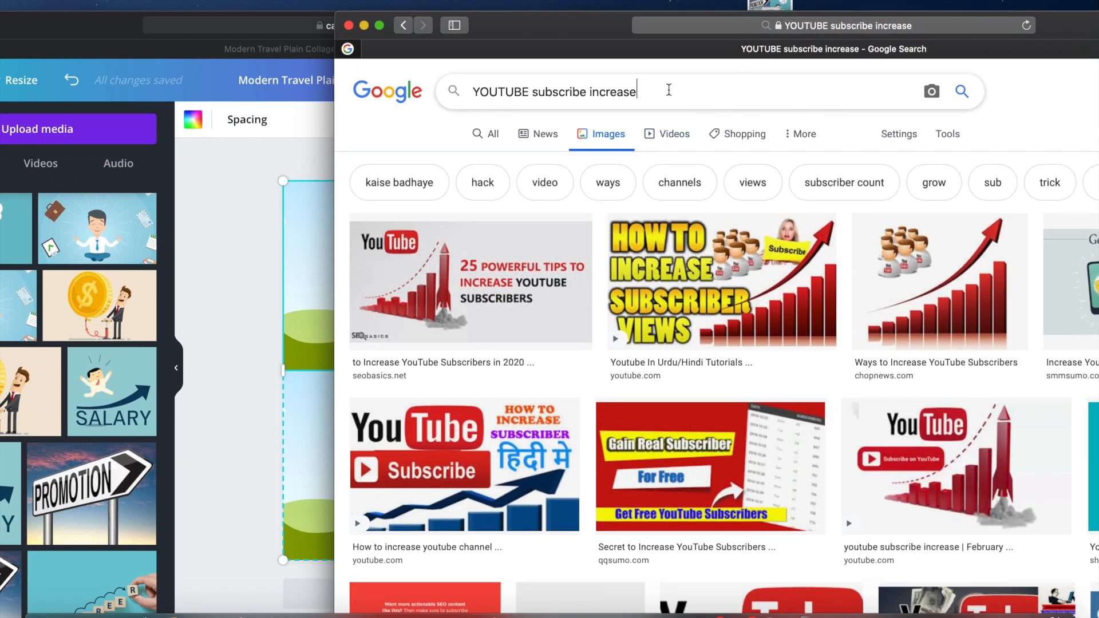
{"action": "key", "text": "BackSpace"}
{"action": "key", "text": "BackSpace"}
{"action": "key", "text": "BackSpace"}
{"action": "key", "text": "BackSpace"}
{"action": "key", "text": "BackSpace"}
{"action": "key", "text": "BackSpace"}
{"action": "key", "text": "BackSpace"}
{"action": "key", "text": "BackSpace"}
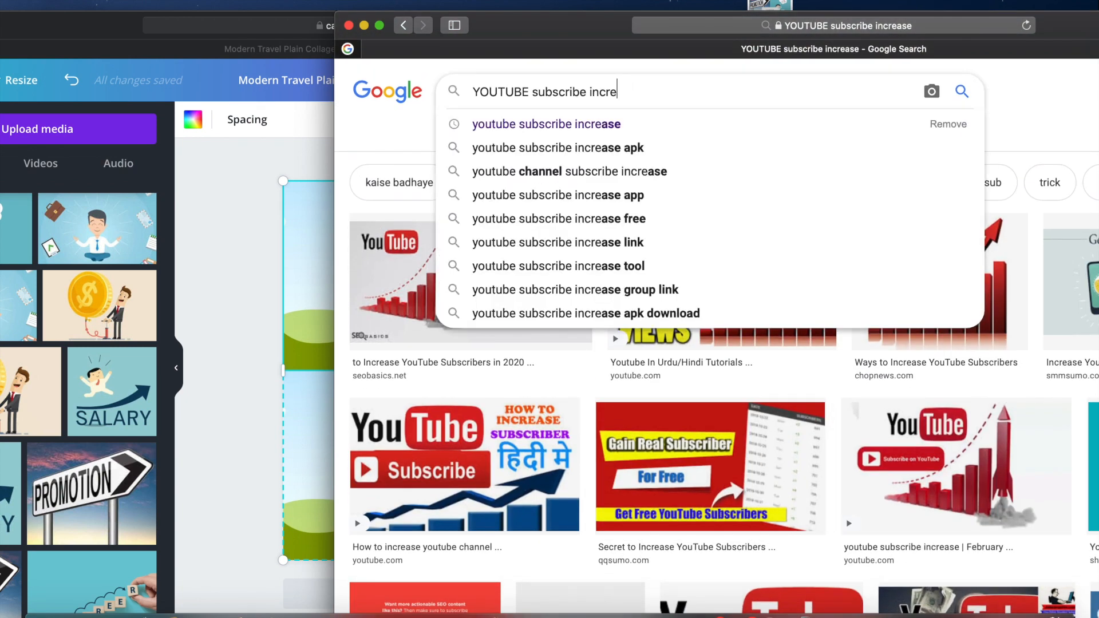
{"action": "type", "text": "1k su"}
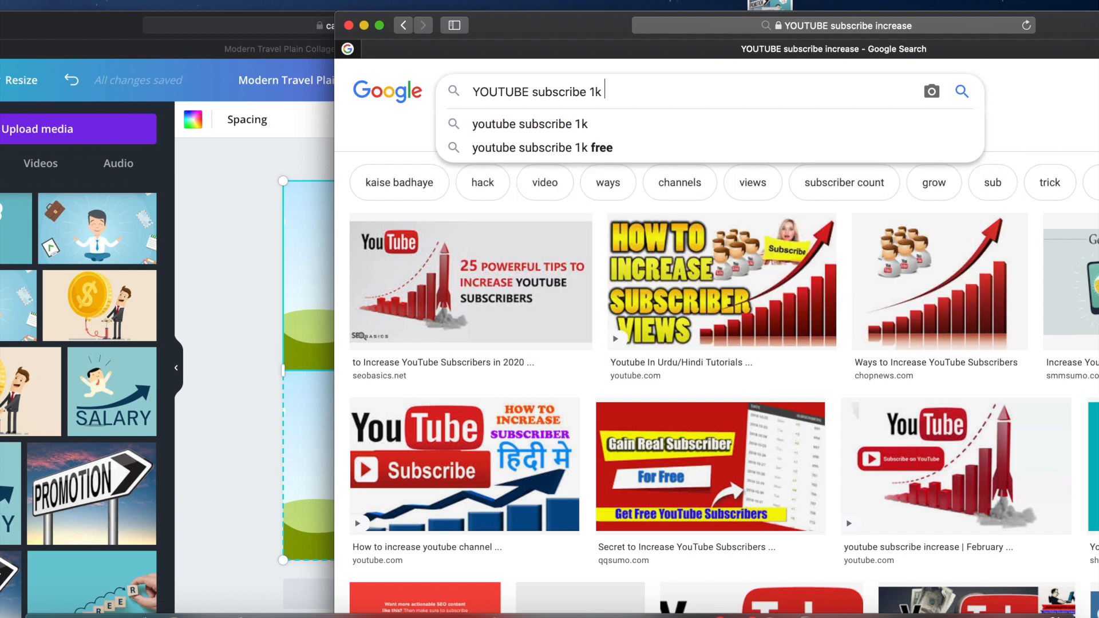
{"action": "type", "text": "bscriber"}
{"action": "key", "text": "Return"}
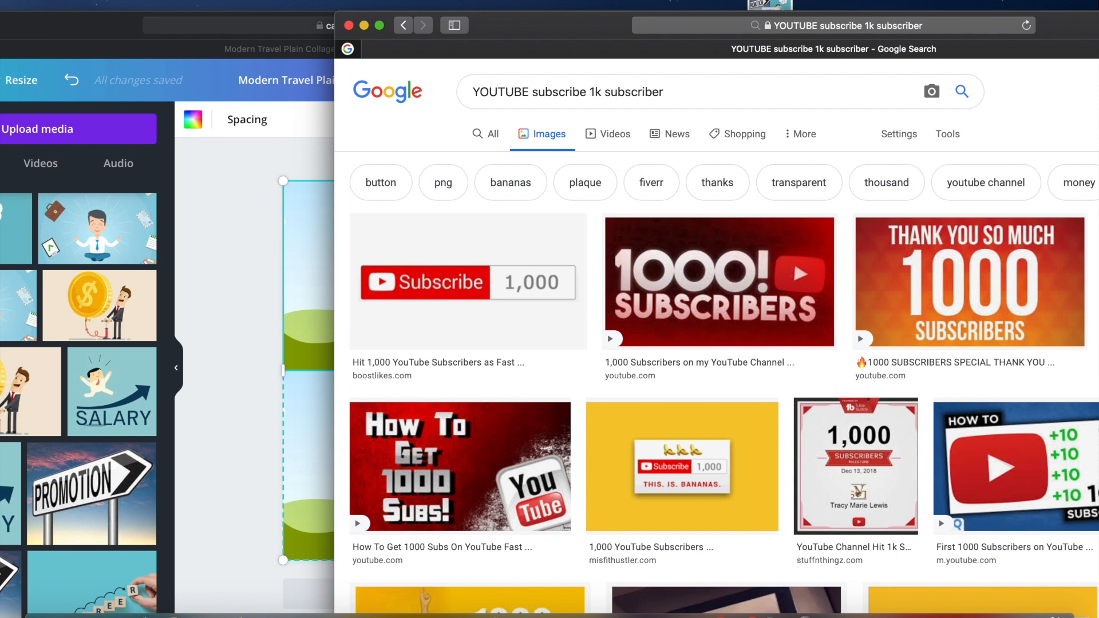
{"action": "left_click_drag", "start_coordinate": [500, 293], "coordinate": [229, 280]}
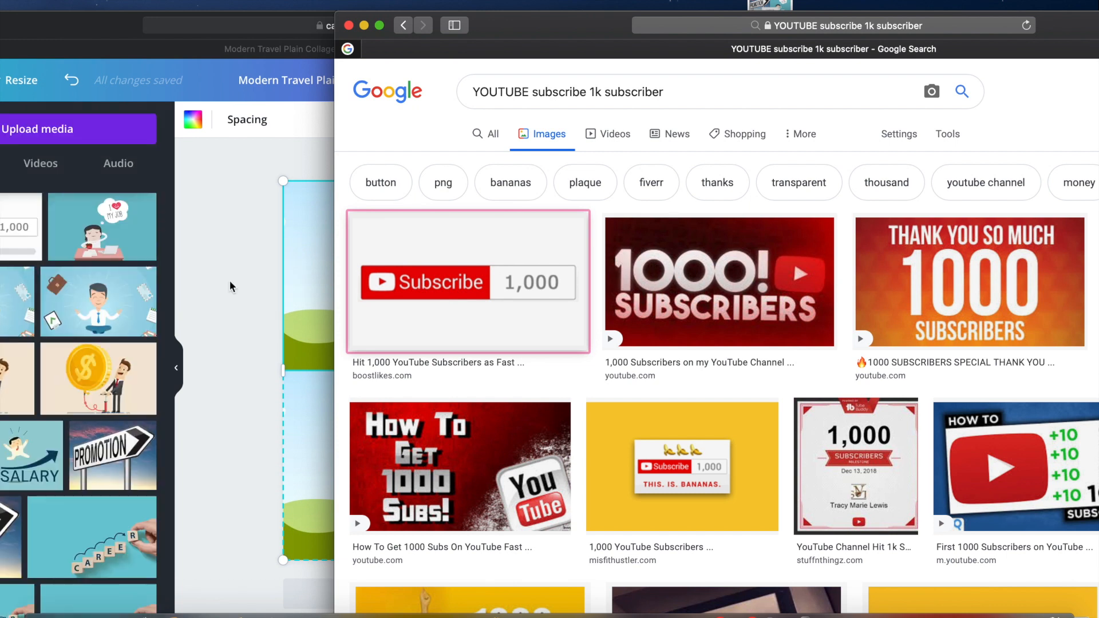
{"action": "left_click", "coordinate": [245, 315]}
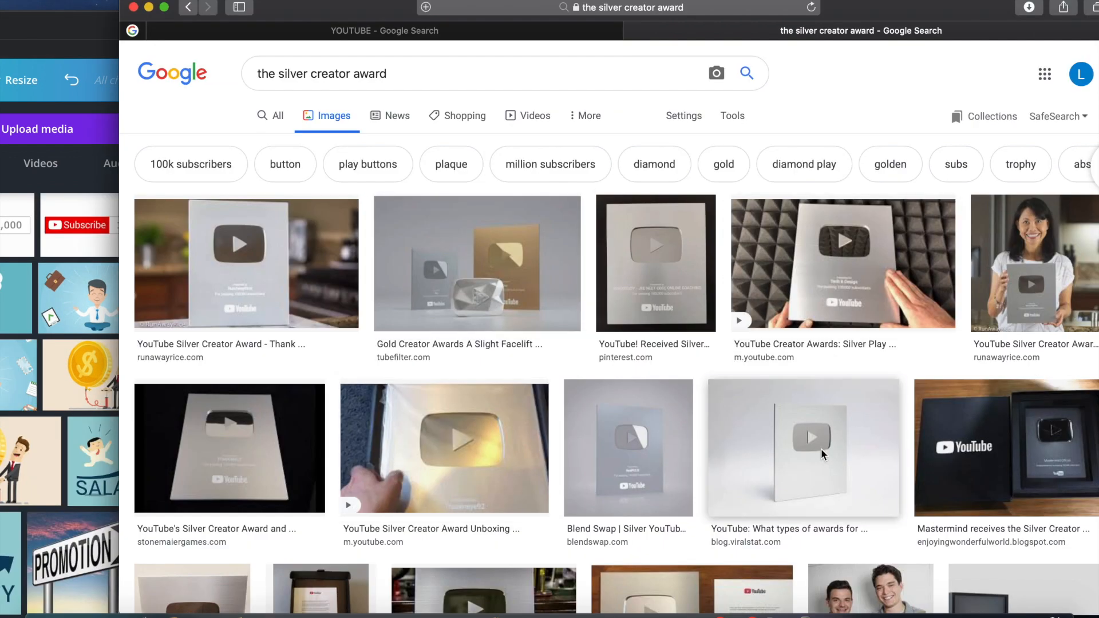
Preview silver creator award pictures and add the 9to5Google silver play button photo to the Canva uploads
{"action": "left_click", "coordinate": [821, 451]}
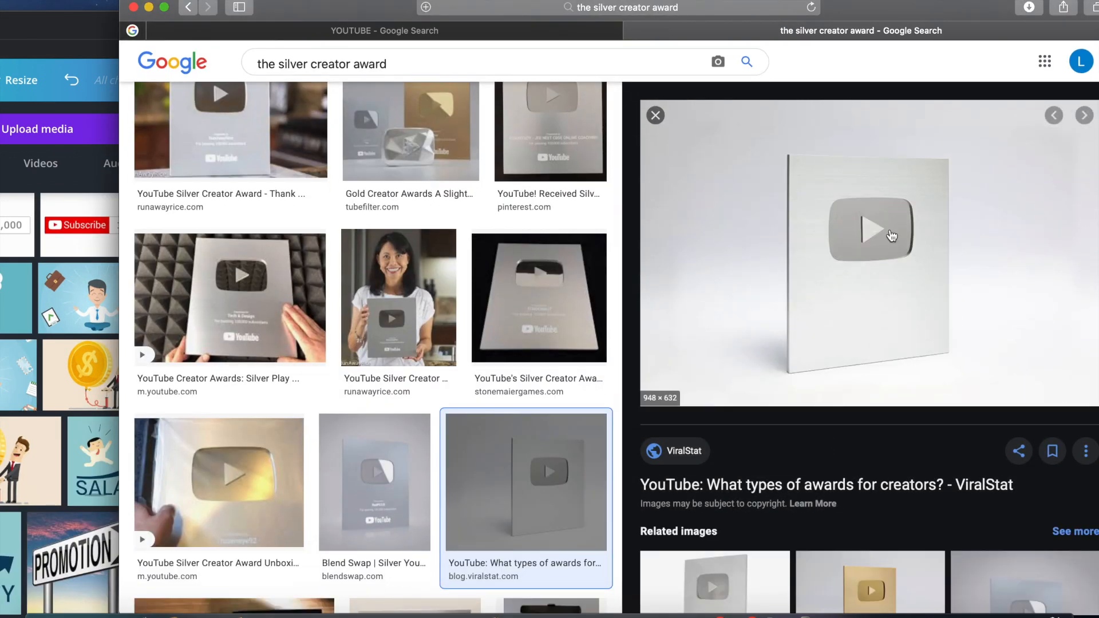
{"action": "right_click", "coordinate": [892, 235]}
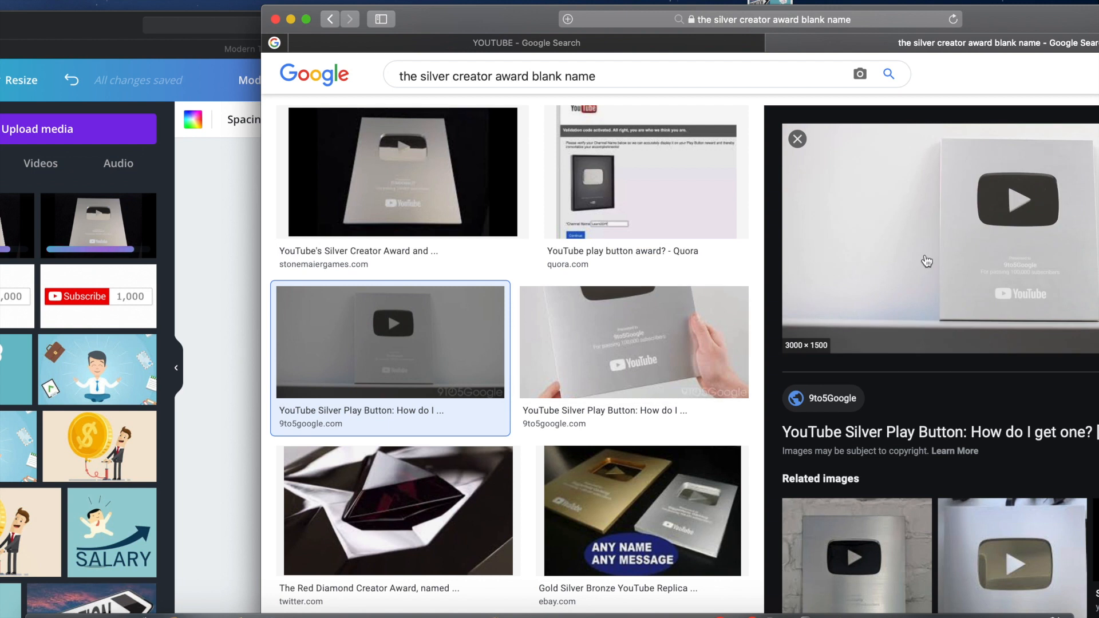
{"action": "left_click_drag", "start_coordinate": [1018, 289], "coordinate": [229, 309]}
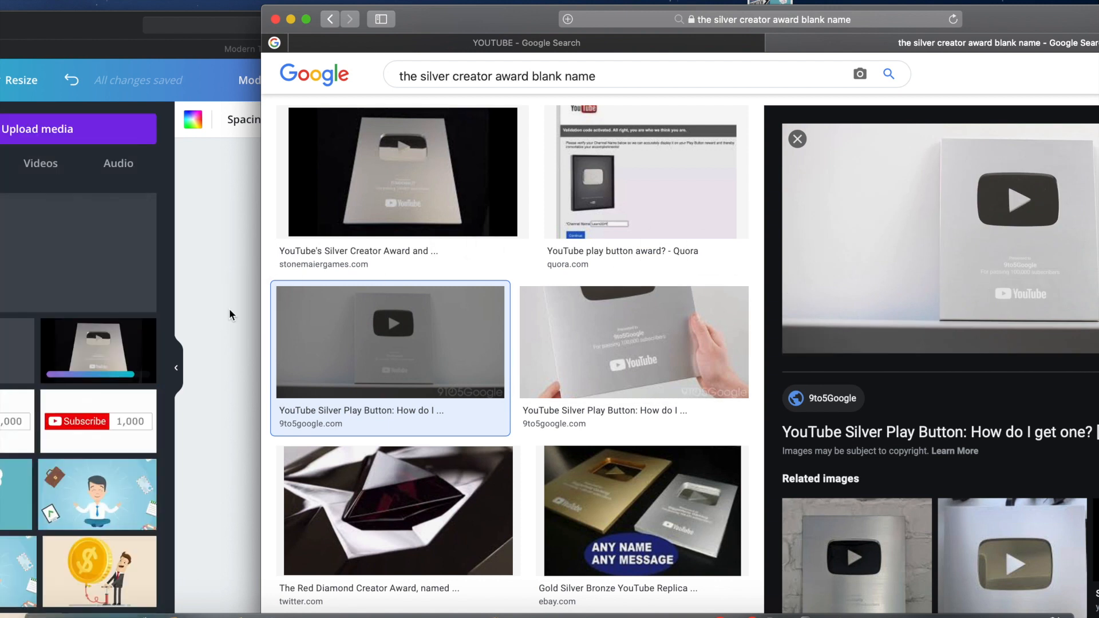
Return to the Canva window and place the uploaded silver play button photo in the collage's upper-right frame
{"action": "scroll", "coordinate": [480, 444], "scroll_direction": "down", "scroll_amount": 5}
{"action": "scroll", "coordinate": [479, 444], "scroll_direction": "down", "scroll_amount": 10}
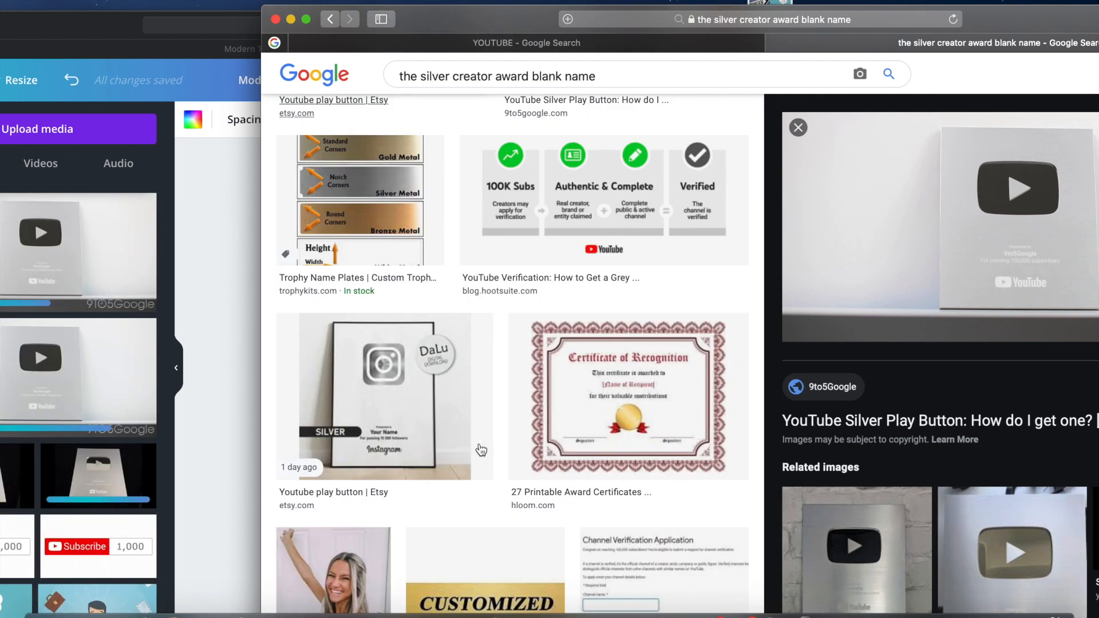
{"action": "left_click", "coordinate": [208, 325]}
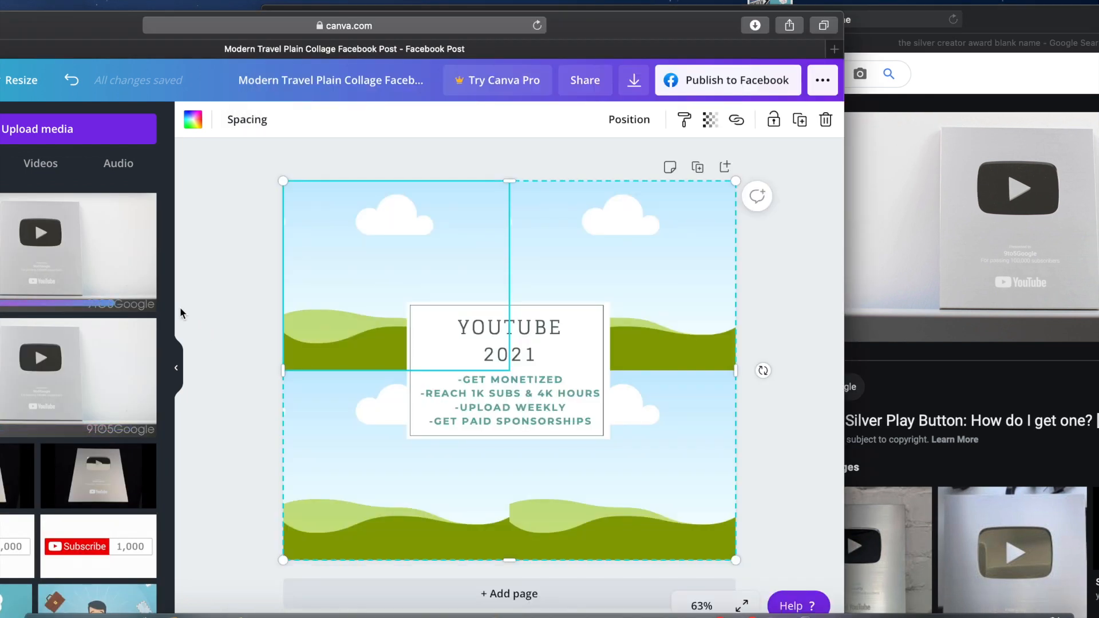
{"action": "left_click_drag", "start_coordinate": [87, 263], "coordinate": [662, 263]}
Search the text styles for the channel owner's first name and clear the search
{"action": "left_click", "coordinate": [73, 324]}
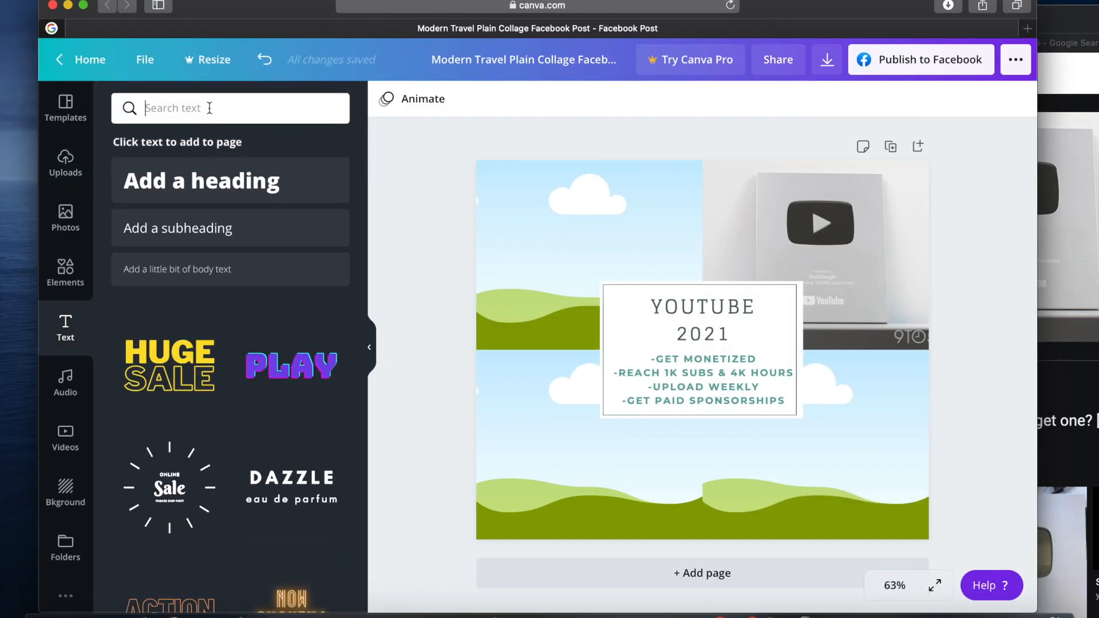
{"action": "type", "text": "Lisanna"}
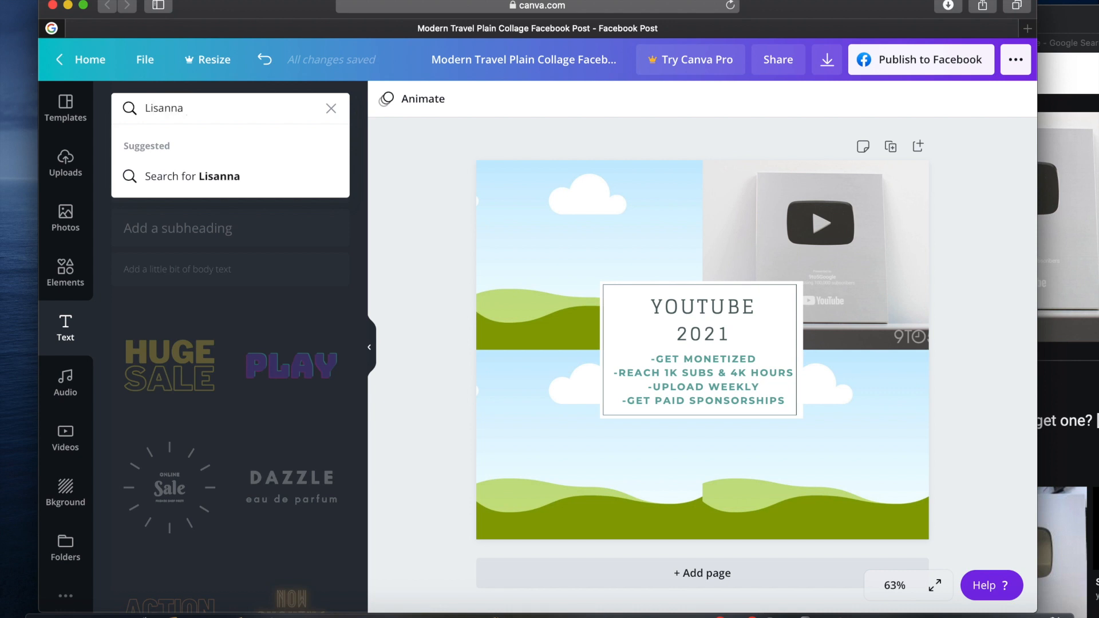
{"action": "key", "text": "Return"}
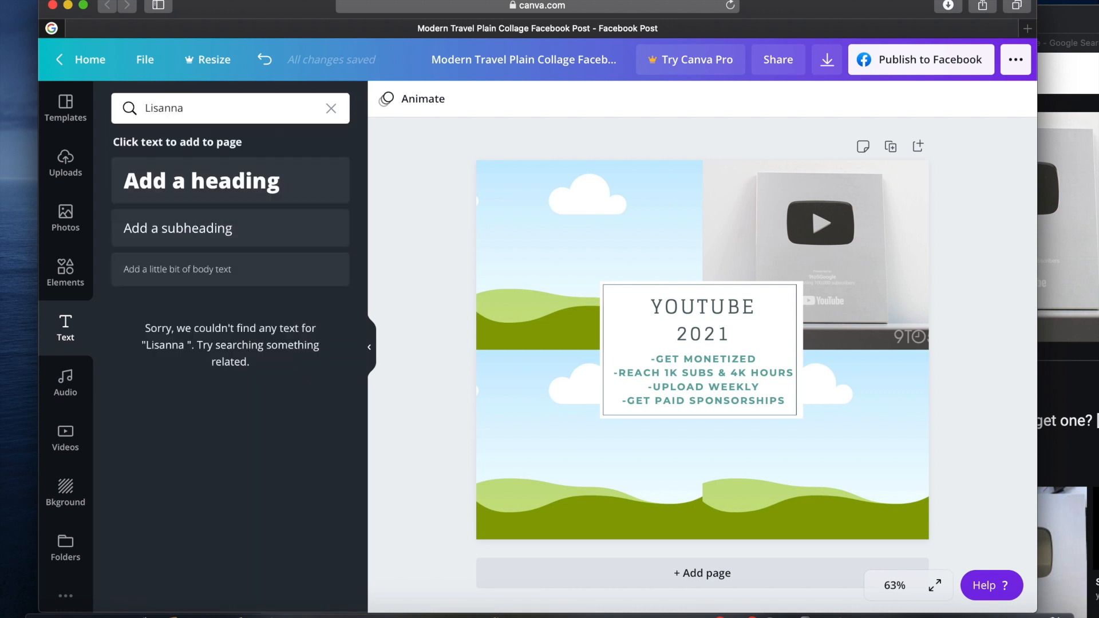
{"action": "left_click", "coordinate": [223, 108]}
{"action": "key", "text": "BackSpace"}
{"action": "key", "text": "BackSpace"}
{"action": "key", "text": "BackSpace"}
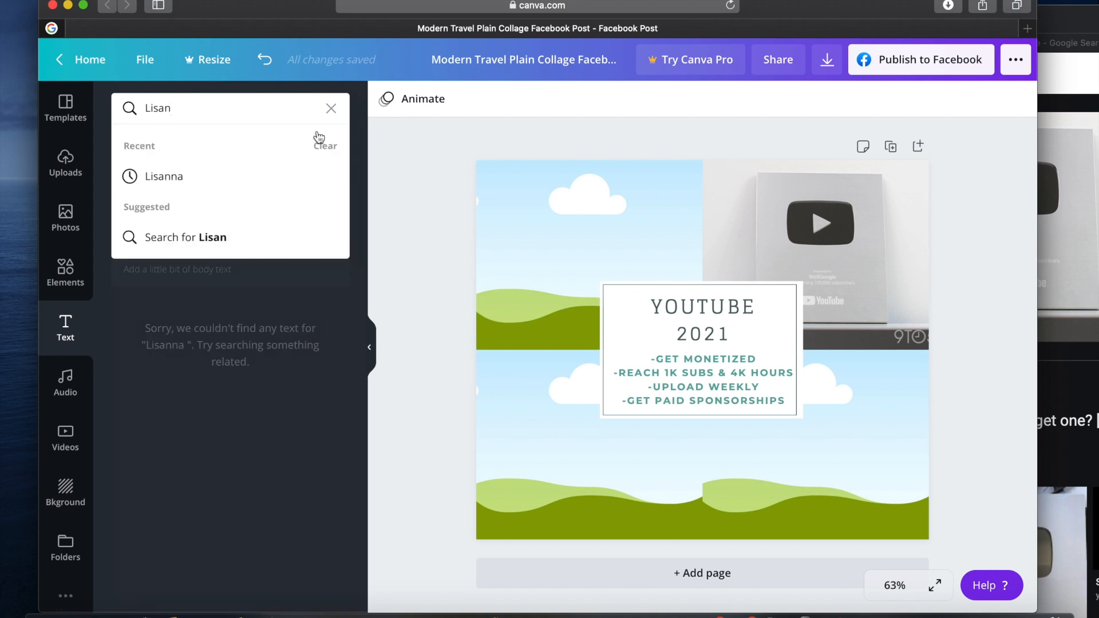
{"action": "left_click", "coordinate": [331, 109]}
Try adding the "Sparkle" text style to the board and delete its wording
{"action": "scroll", "coordinate": [213, 444], "scroll_direction": "down", "scroll_amount": 3}
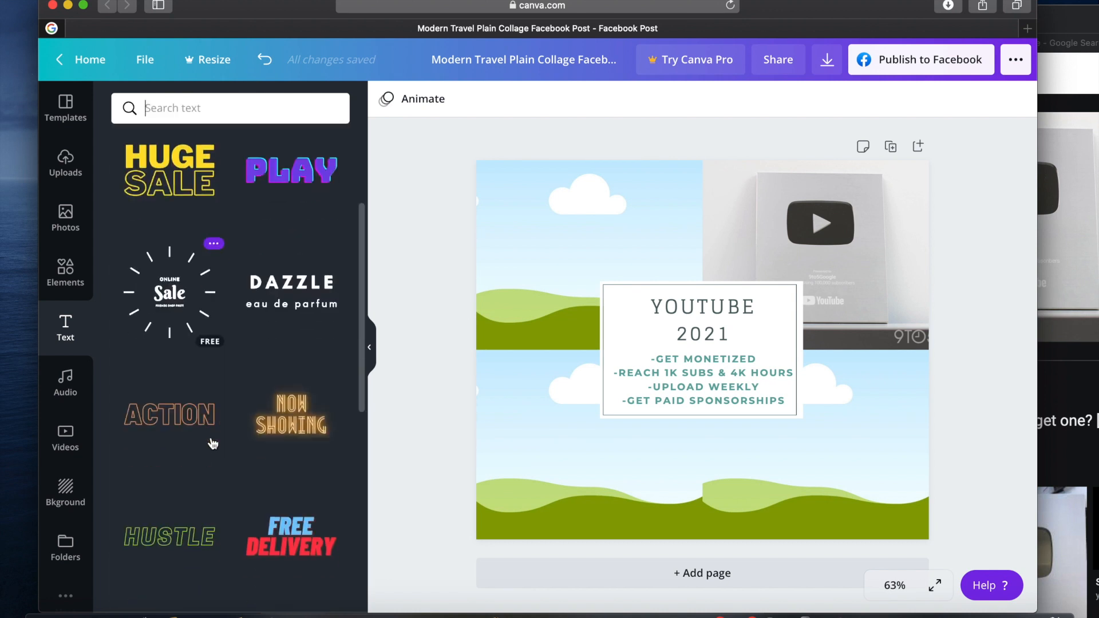
{"action": "scroll", "coordinate": [213, 443], "scroll_direction": "down", "scroll_amount": 3}
{"action": "scroll", "coordinate": [213, 443], "scroll_direction": "down", "scroll_amount": 5}
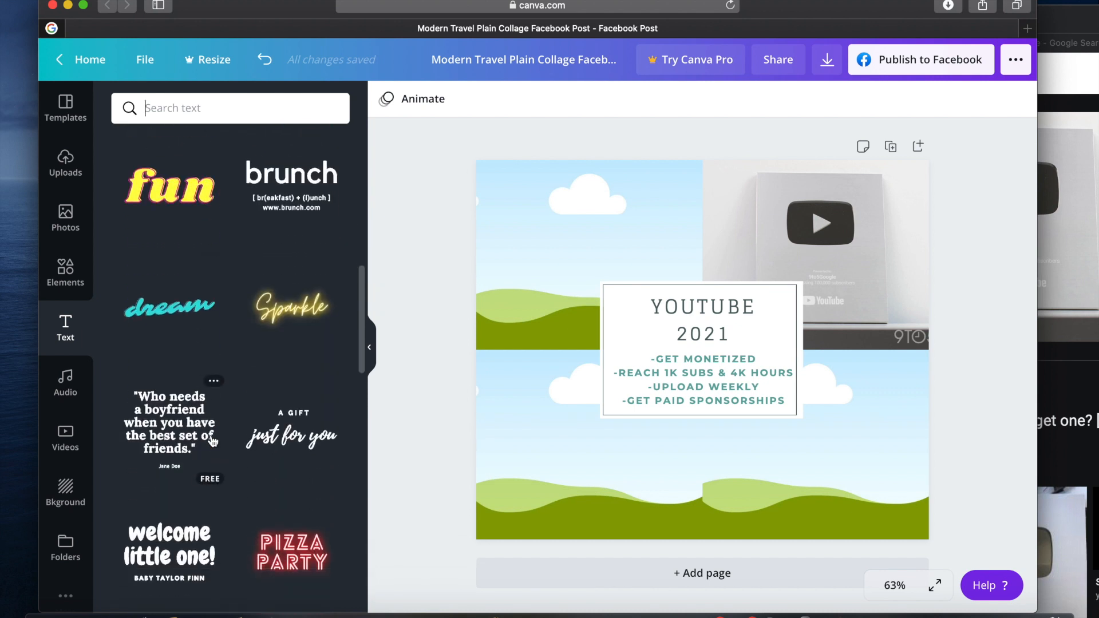
{"action": "left_click", "coordinate": [296, 322]}
{"action": "scroll", "coordinate": [294, 335], "scroll_direction": "up", "scroll_amount": 3}
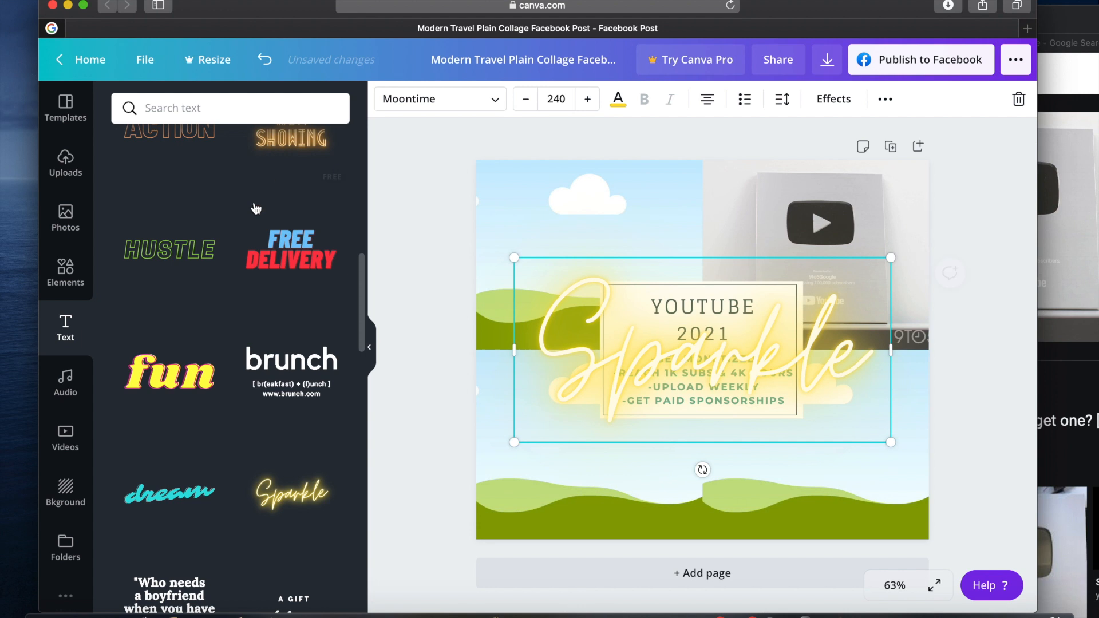
{"action": "left_click", "coordinate": [752, 342]}
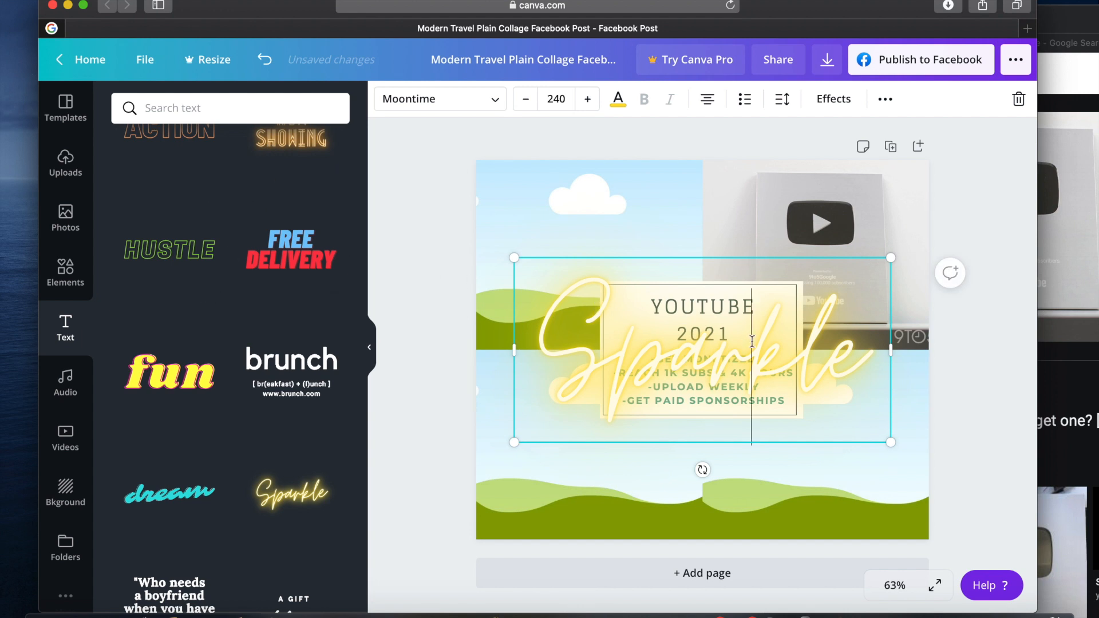
{"action": "left_click_drag", "start_coordinate": [862, 358], "coordinate": [556, 349]}
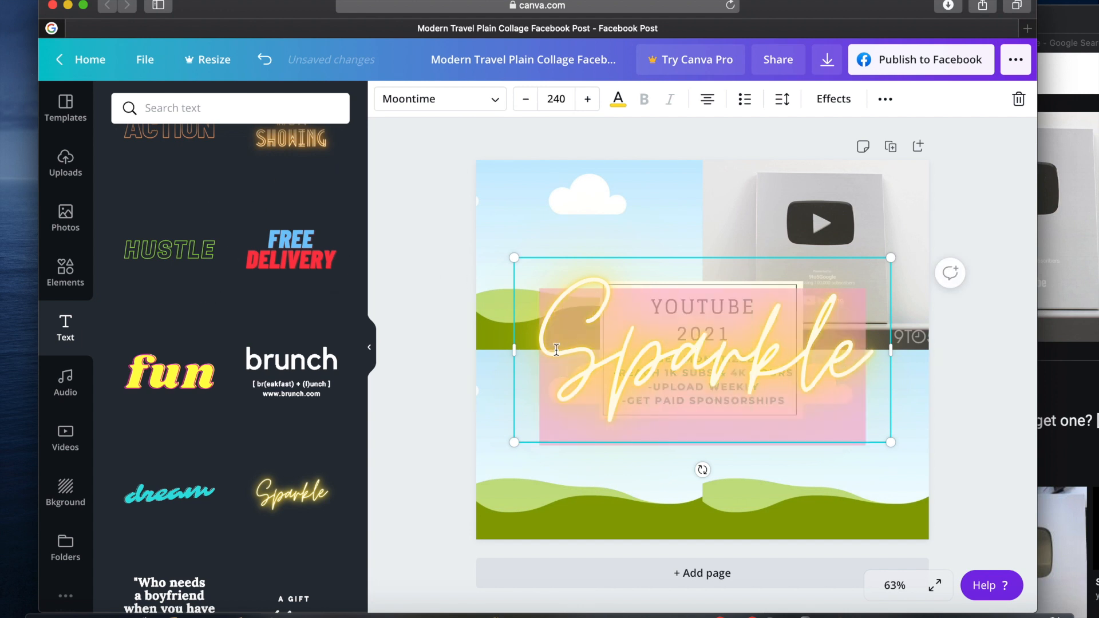
{"action": "key", "text": "BackSpace"}
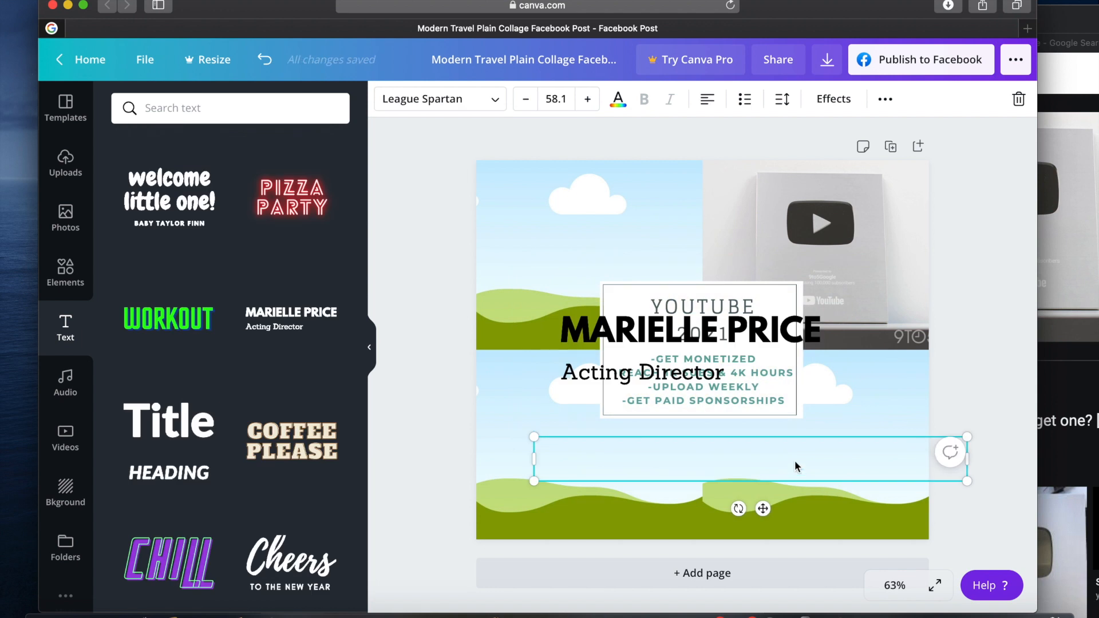
Enter the channel owner's first name followed by "DOES THINGS!" in the empty League Spartan line below the two placeholder texts
{"action": "type", "text": "LISANNA"}
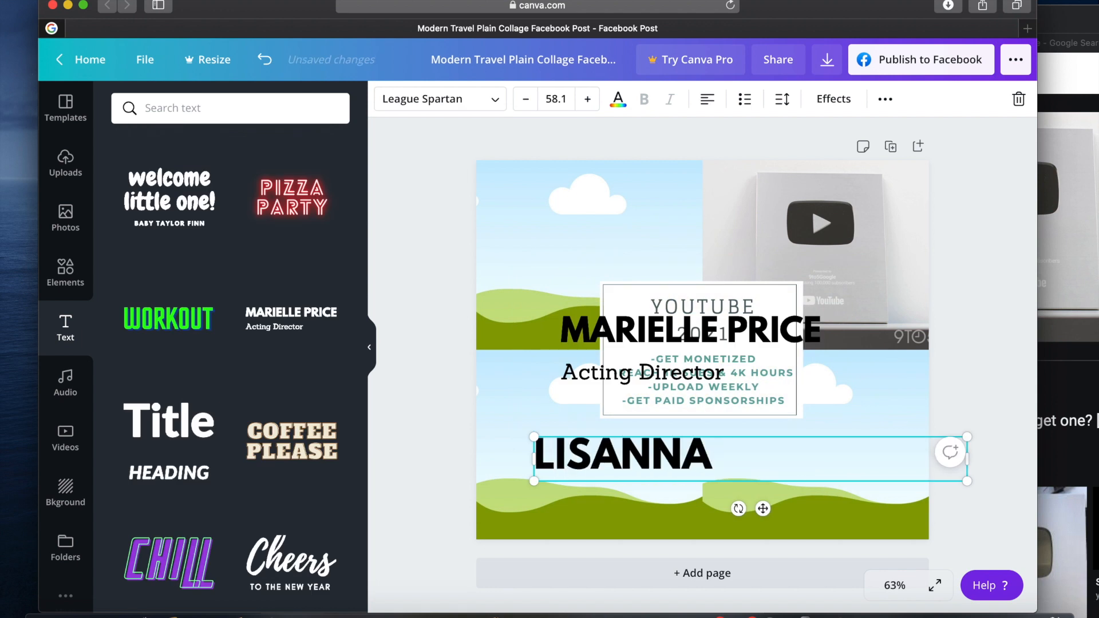
{"action": "type", "text": " DOES T"}
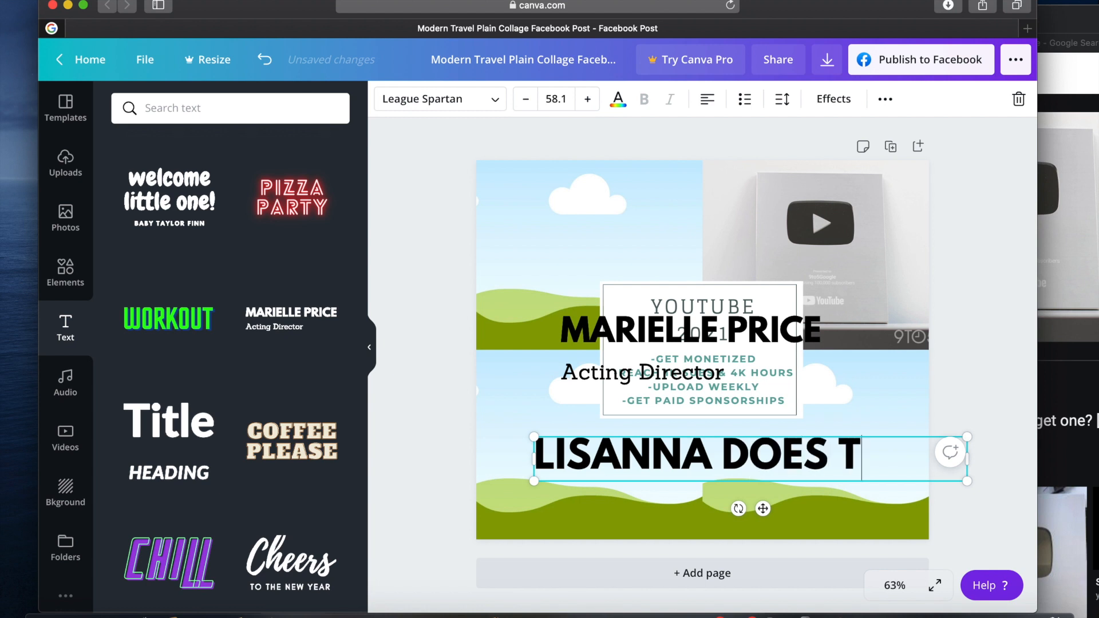
{"action": "type", "text": "HINGS!"}
Reduce the channel name text to size 17.1 and move it onto the silver play button plaque
{"action": "left_click_drag", "start_coordinate": [745, 448], "coordinate": [526, 406]}
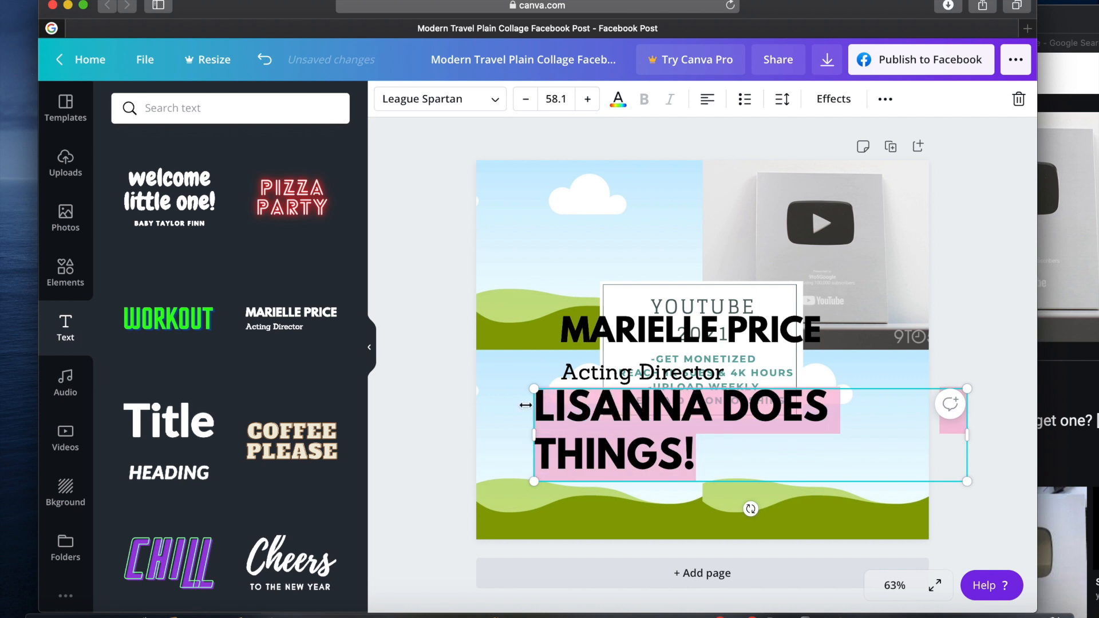
{"action": "left_click", "coordinate": [525, 99]}
{"action": "left_click", "coordinate": [525, 100]}
{"action": "left_click", "coordinate": [526, 99]}
{"action": "left_click", "coordinate": [526, 99]}
{"action": "left_click", "coordinate": [527, 106]}
{"action": "left_click", "coordinate": [527, 106]}
{"action": "left_click", "coordinate": [528, 107]}
{"action": "left_click", "coordinate": [528, 107]}
{"action": "left_click", "coordinate": [528, 107]}
{"action": "left_click", "coordinate": [528, 106]}
{"action": "left_click", "coordinate": [528, 107]}
{"action": "left_click", "coordinate": [527, 106]}
{"action": "left_click", "coordinate": [527, 106]}
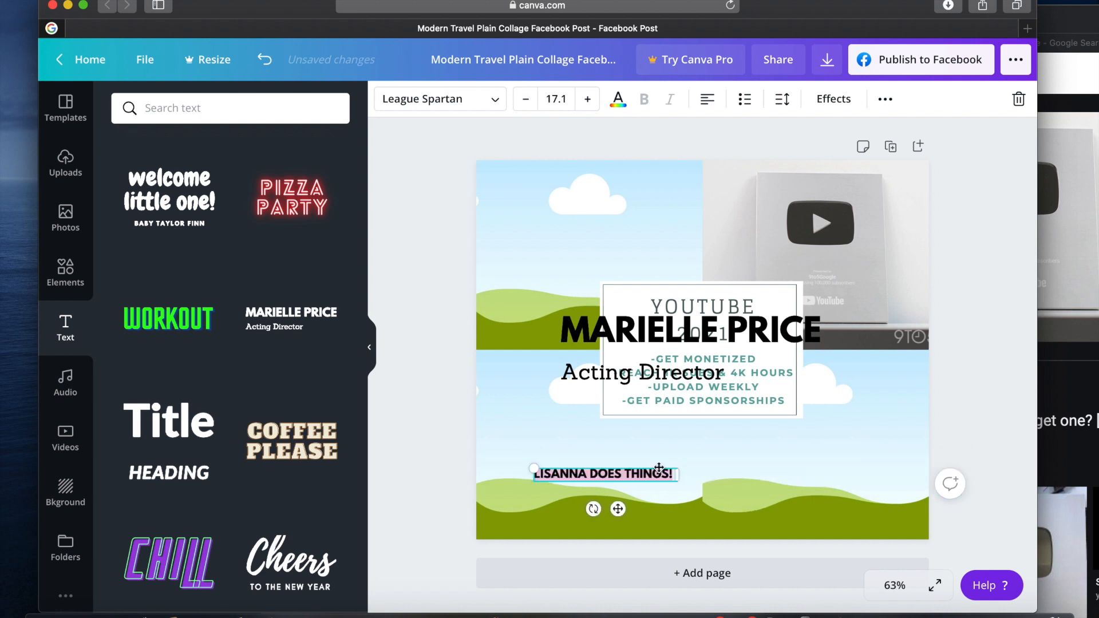
{"action": "left_click_drag", "start_coordinate": [618, 509], "coordinate": [825, 312]}
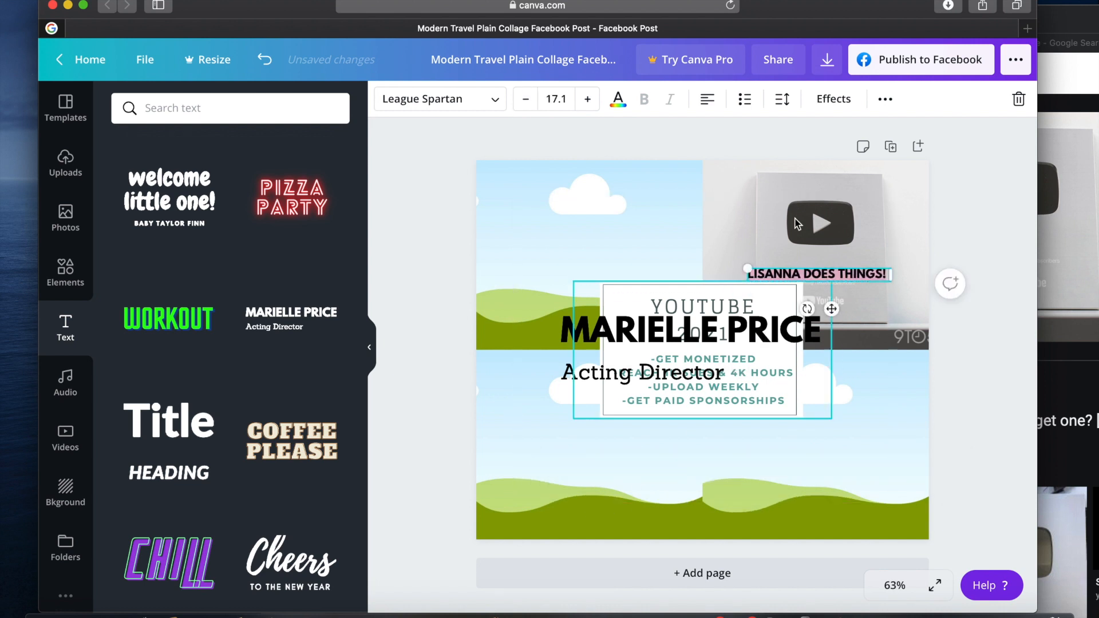
Reduce the channel name to size 14.1 and shift it slightly right on the silver plaque
{"action": "left_click", "coordinate": [535, 105]}
{"action": "left_click", "coordinate": [526, 99]}
{"action": "left_click", "coordinate": [525, 99]}
{"action": "left_click_drag", "start_coordinate": [830, 304], "coordinate": [849, 309]}
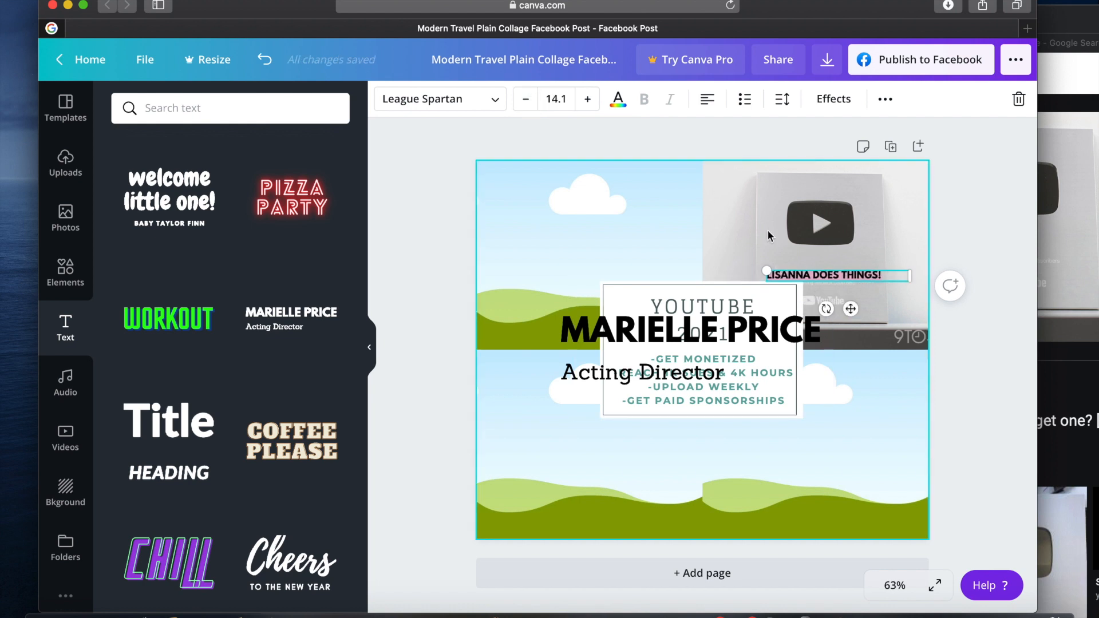
Recolour the channel name on the silver plaque white and clear the leftover placeholder text lines from the board
{"action": "left_click", "coordinate": [619, 101]}
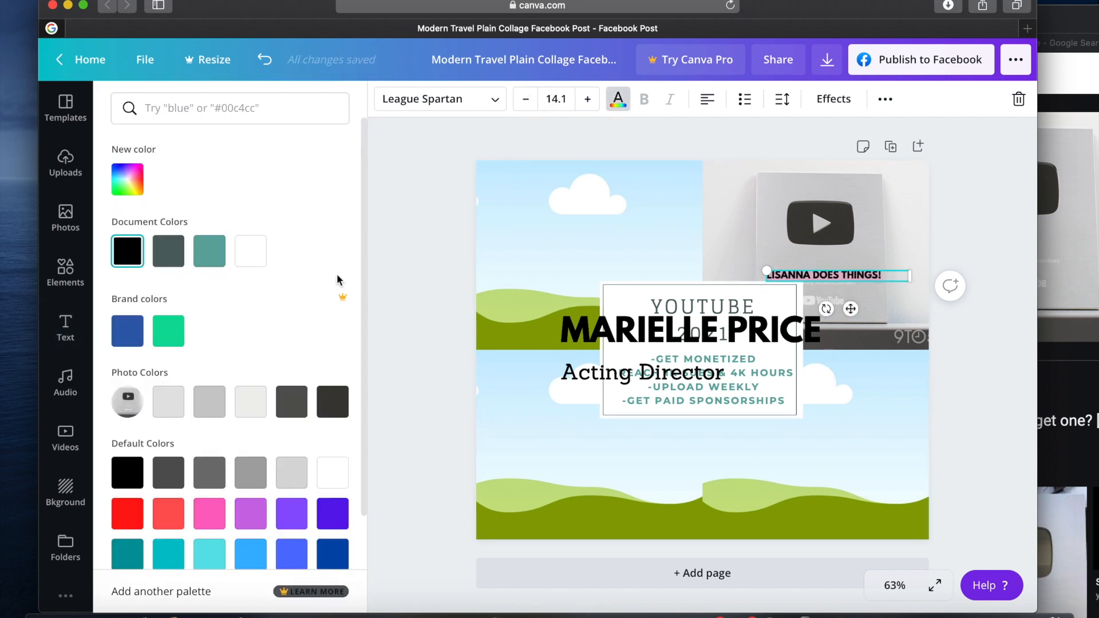
{"action": "left_click", "coordinate": [250, 251]}
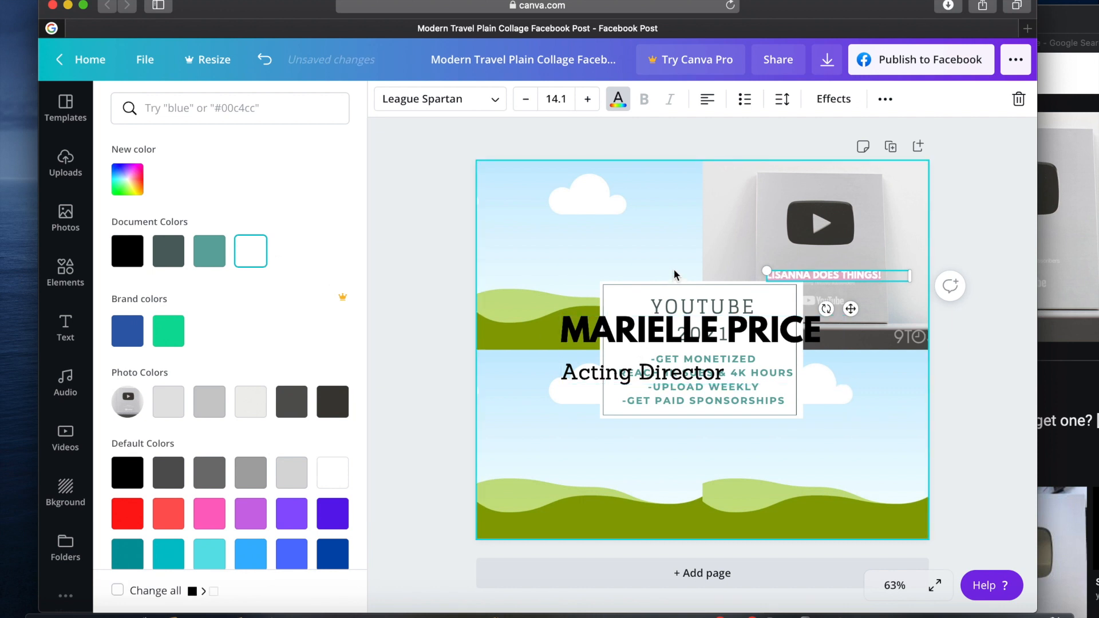
{"action": "left_click", "coordinate": [714, 251]}
{"action": "left_click", "coordinate": [781, 500]}
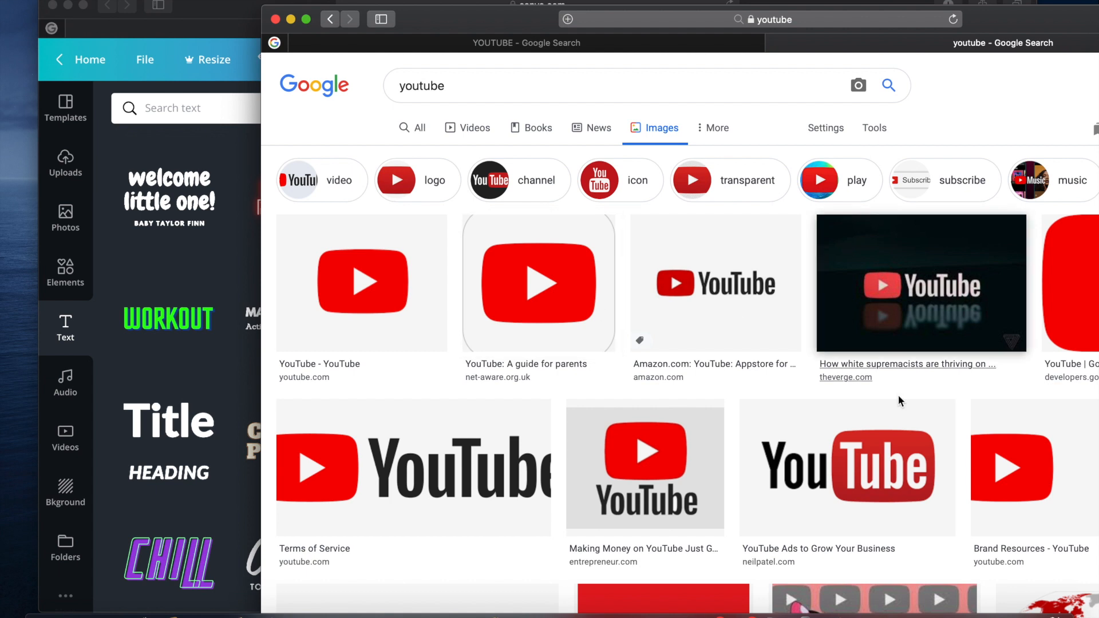
Upload the black and red YouTube logo from the Google Images results and place it in the collage's upper-left frame
{"action": "left_click", "coordinate": [874, 493]}
{"action": "left_click_drag", "start_coordinate": [874, 494], "coordinate": [170, 352]}
{"action": "left_click", "coordinate": [275, 19]}
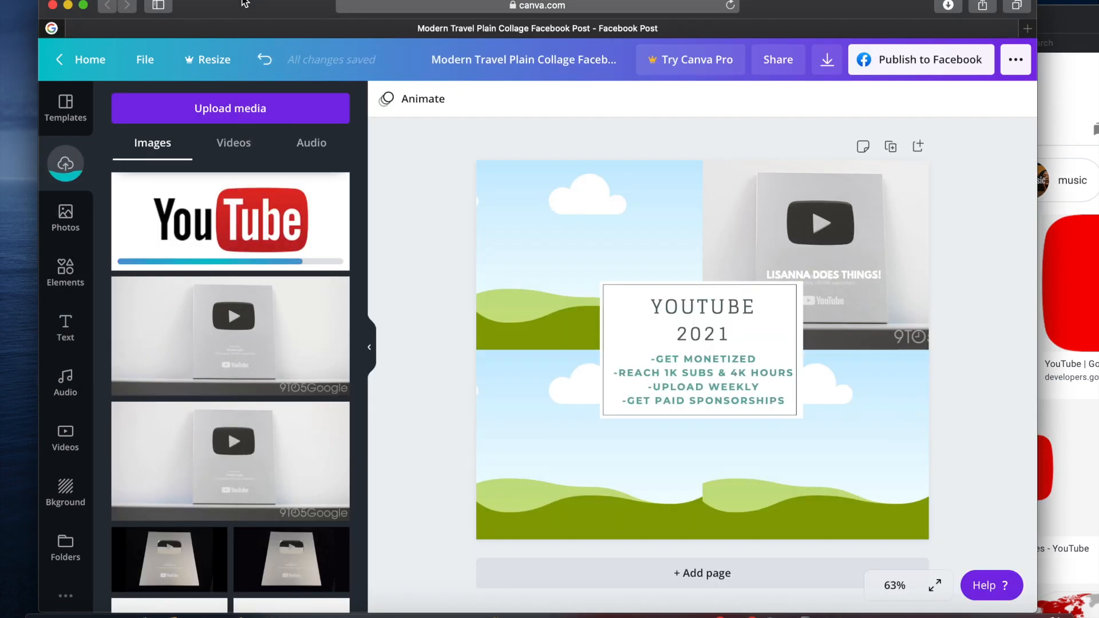
{"action": "left_click_drag", "start_coordinate": [256, 210], "coordinate": [586, 256]}
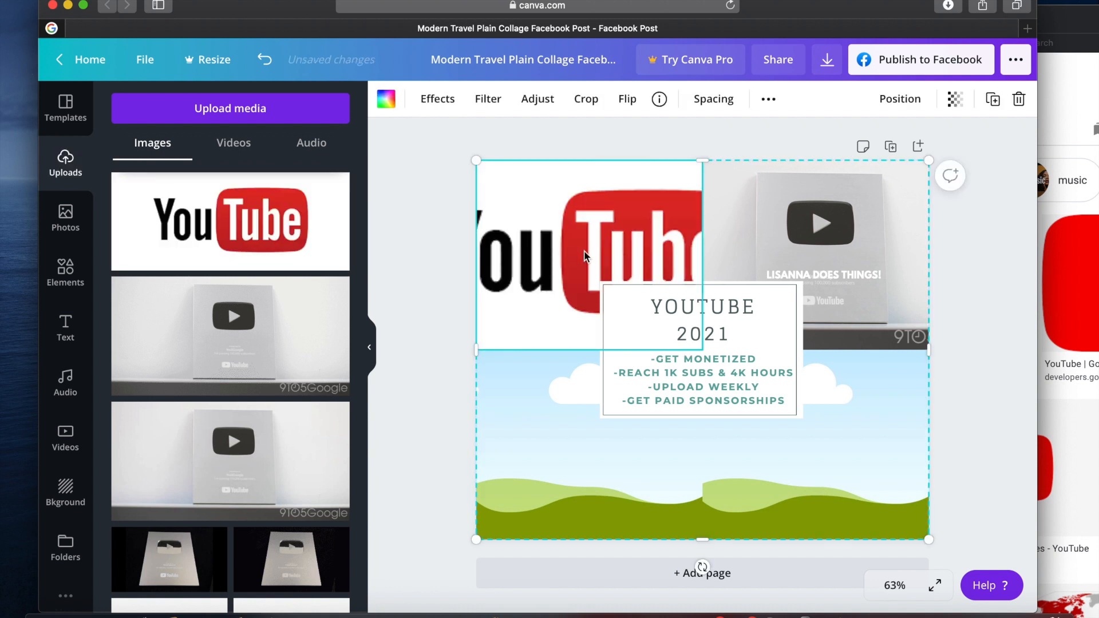
Try to reposition the YouTube logo inside the upper-left collage frame and remove it from the frame
{"action": "left_click", "coordinate": [586, 99]}
{"action": "left_click_drag", "start_coordinate": [699, 202], "coordinate": [698, 202]}
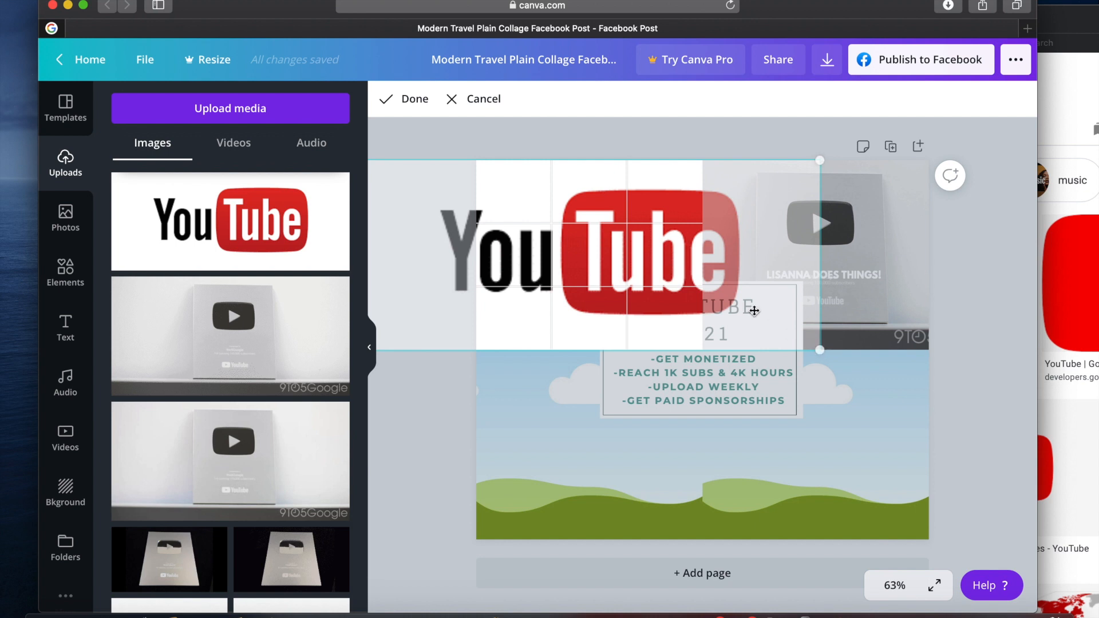
{"action": "mouse_move", "coordinate": [541, 276]}
{"action": "left_mouse_down"}
{"action": "mouse_move", "coordinate": [587, 278]}
{"action": "mouse_move", "coordinate": [541, 281]}
{"action": "left_mouse_up"}
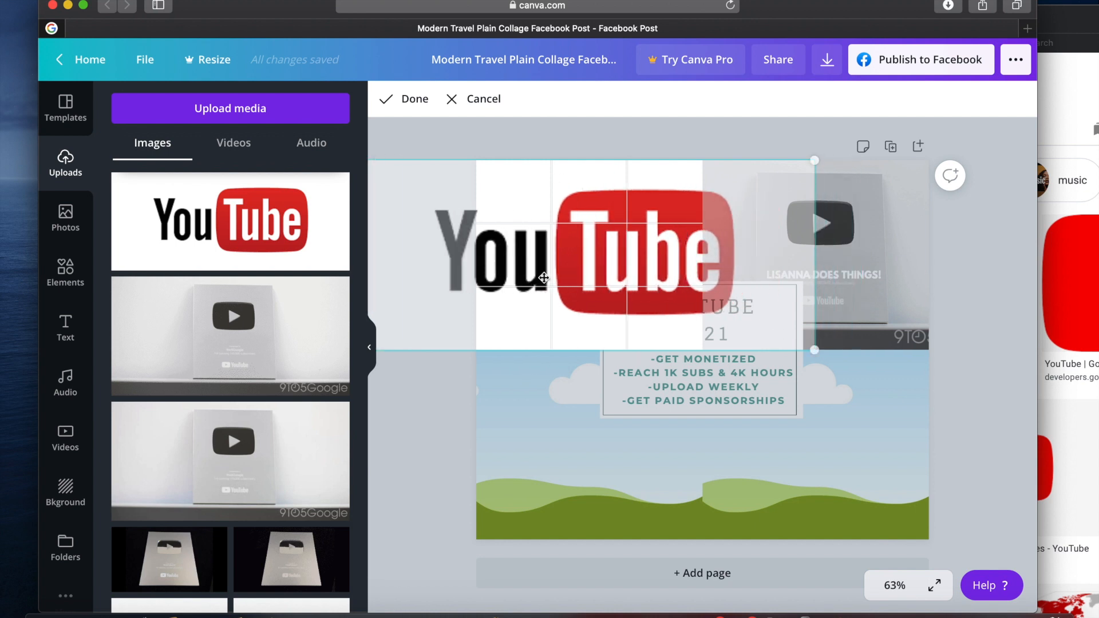
{"action": "left_click", "coordinate": [484, 100]}
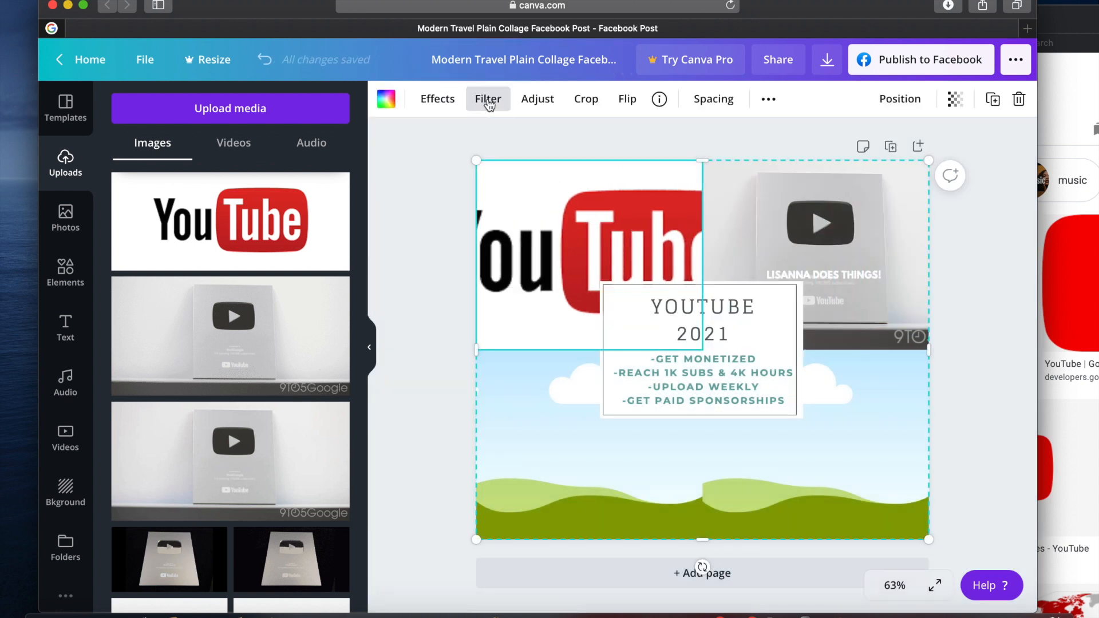
{"action": "double_click", "coordinate": [561, 219]}
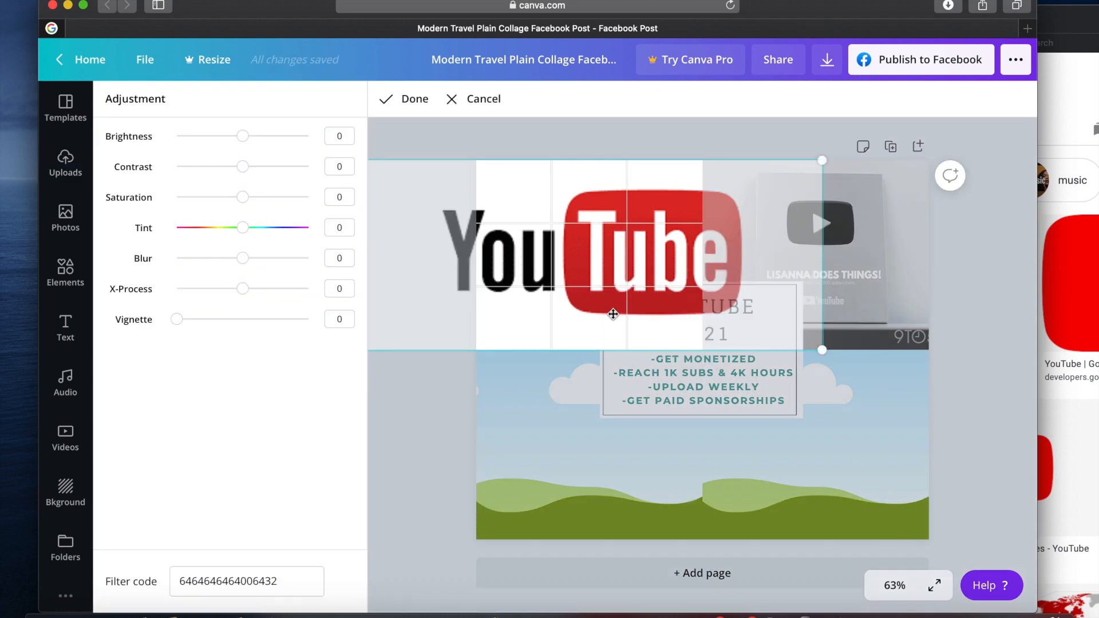
{"action": "key", "text": "BackSpace"}
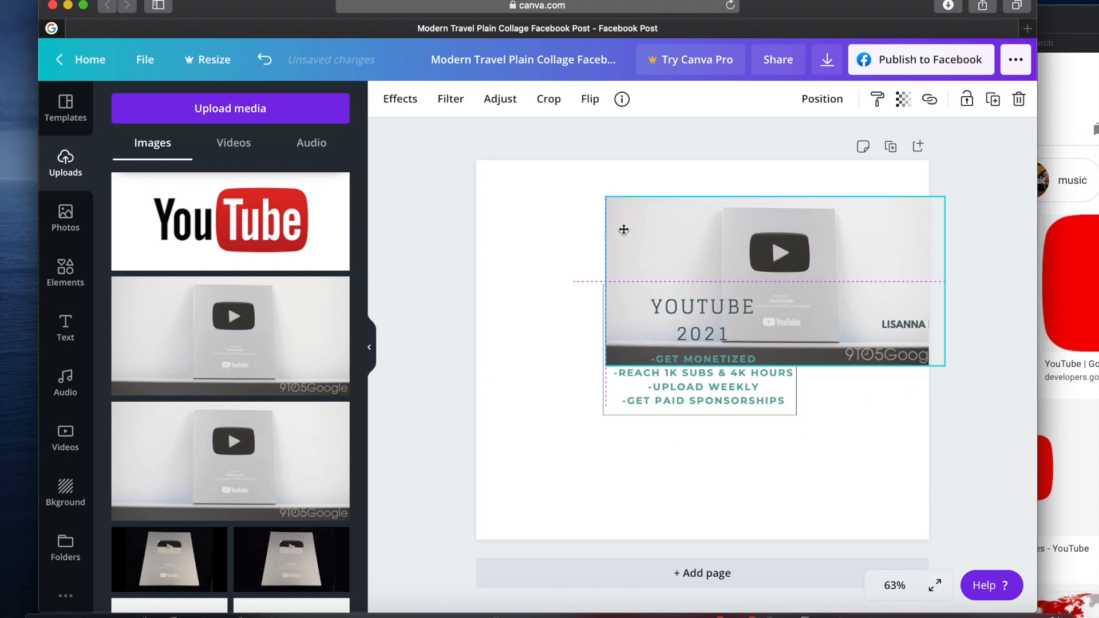
Swap the photo grid for a standalone silver play button photo, cropped closely around the plaque and enlarged to about 343 by 380
{"action": "left_click_drag", "start_coordinate": [623, 229], "coordinate": [626, 213]}
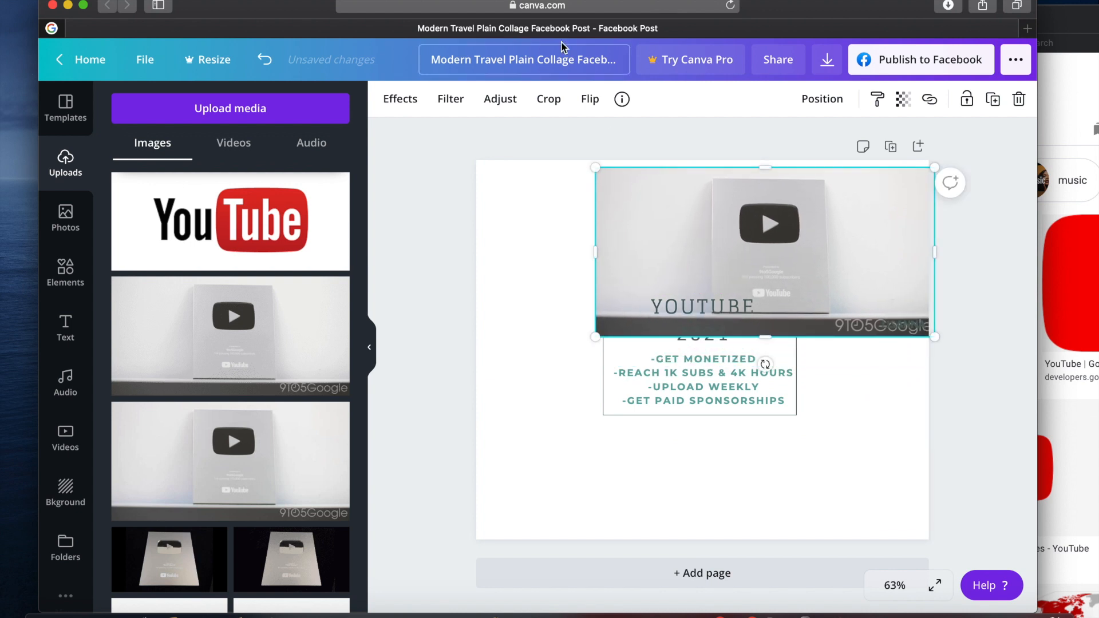
{"action": "left_click", "coordinate": [556, 99]}
{"action": "left_click_drag", "start_coordinate": [597, 338], "coordinate": [696, 330]}
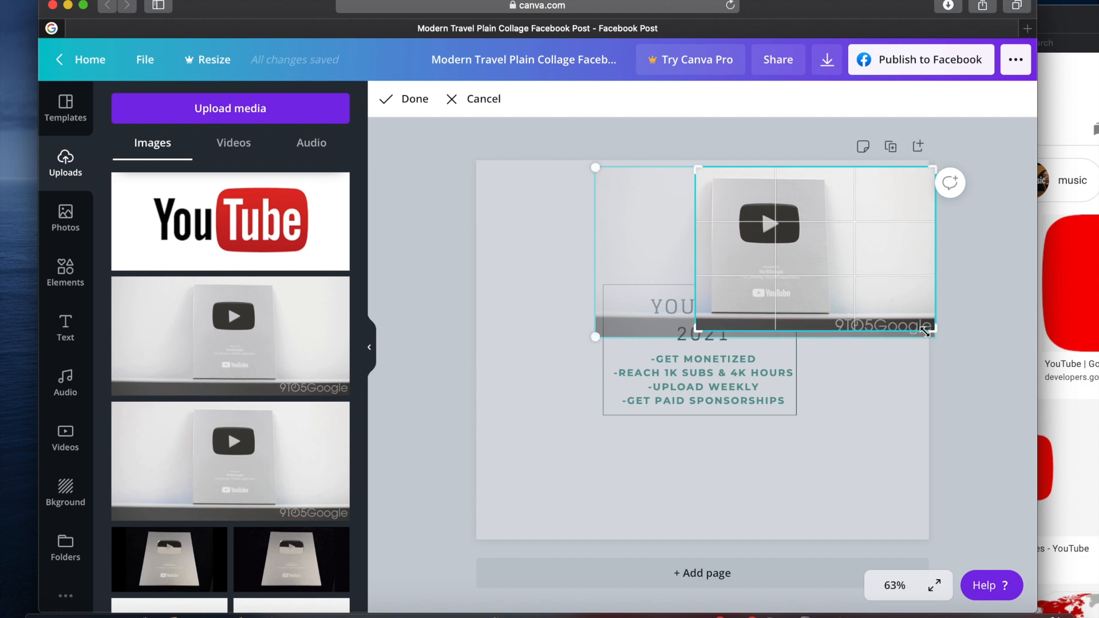
{"action": "left_click_drag", "start_coordinate": [933, 334], "coordinate": [836, 323]}
{"action": "left_click", "coordinate": [859, 435]}
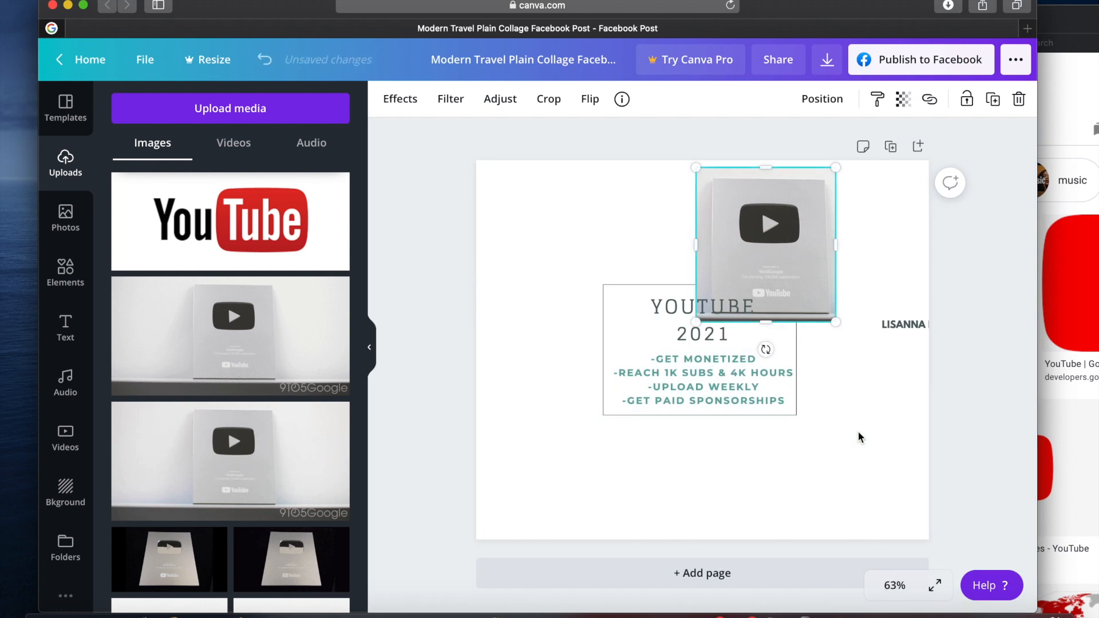
{"action": "left_click_drag", "start_coordinate": [835, 324], "coordinate": [866, 359]}
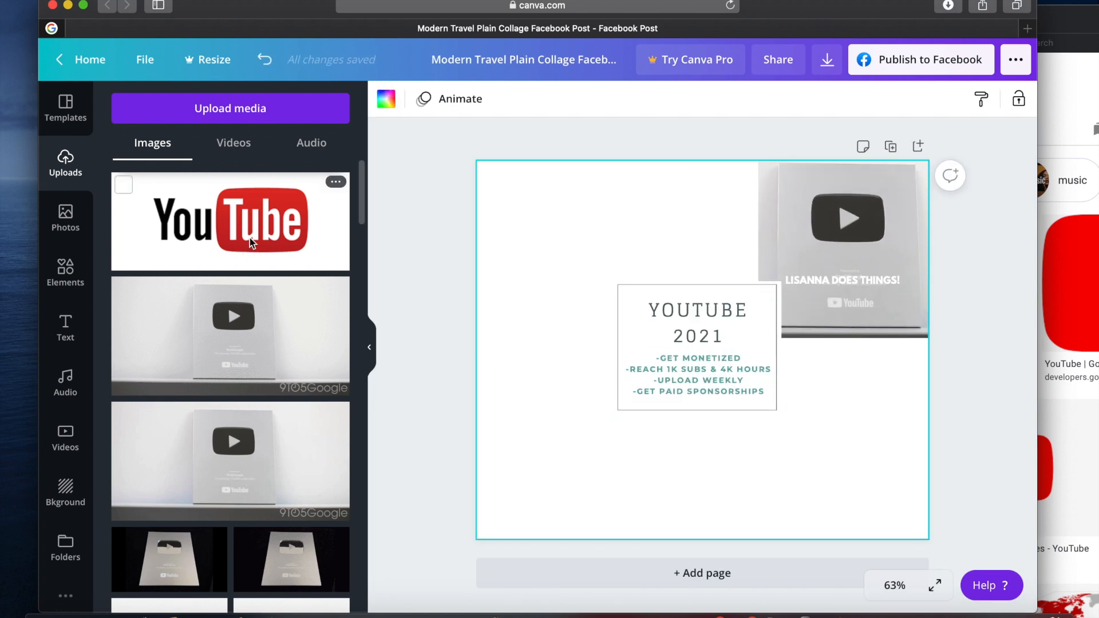
Add the YouTube logo and the Subscribe 1,000 image to the board's upper left, sending the Subscribe image to the back
{"action": "left_click_drag", "start_coordinate": [250, 243], "coordinate": [615, 206]}
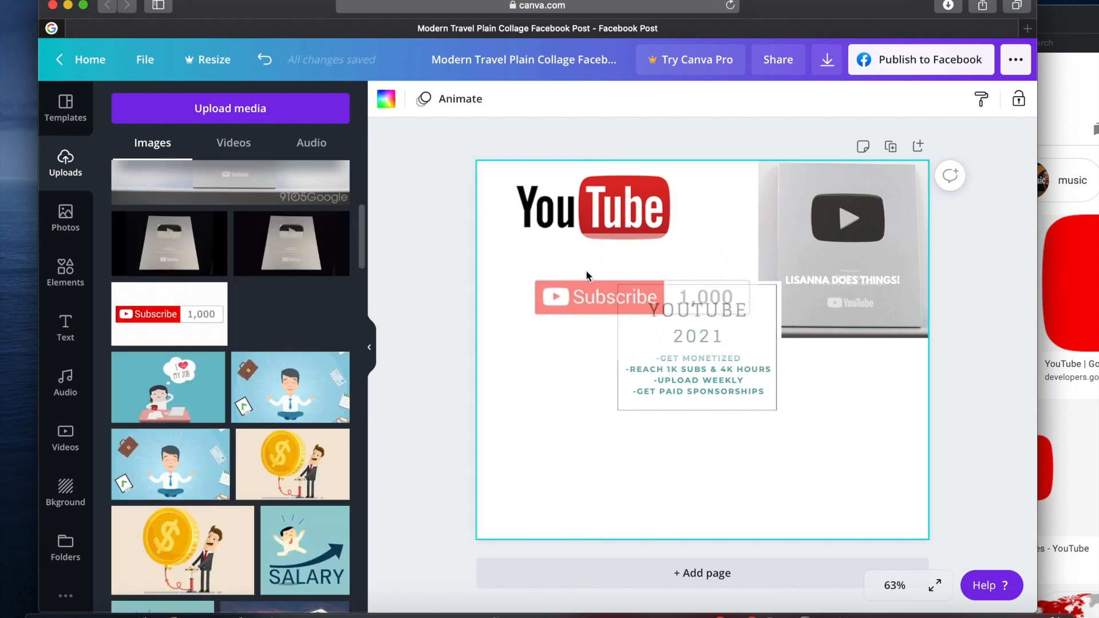
{"action": "left_click_drag", "start_coordinate": [585, 270], "coordinate": [573, 295]}
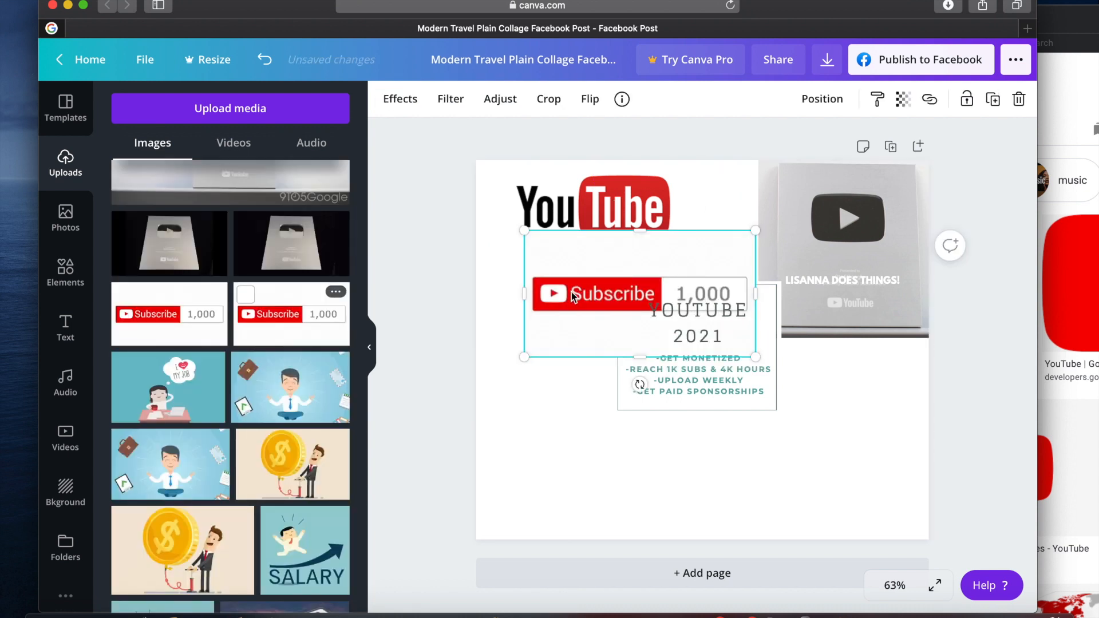
{"action": "right_click", "coordinate": [572, 295]}
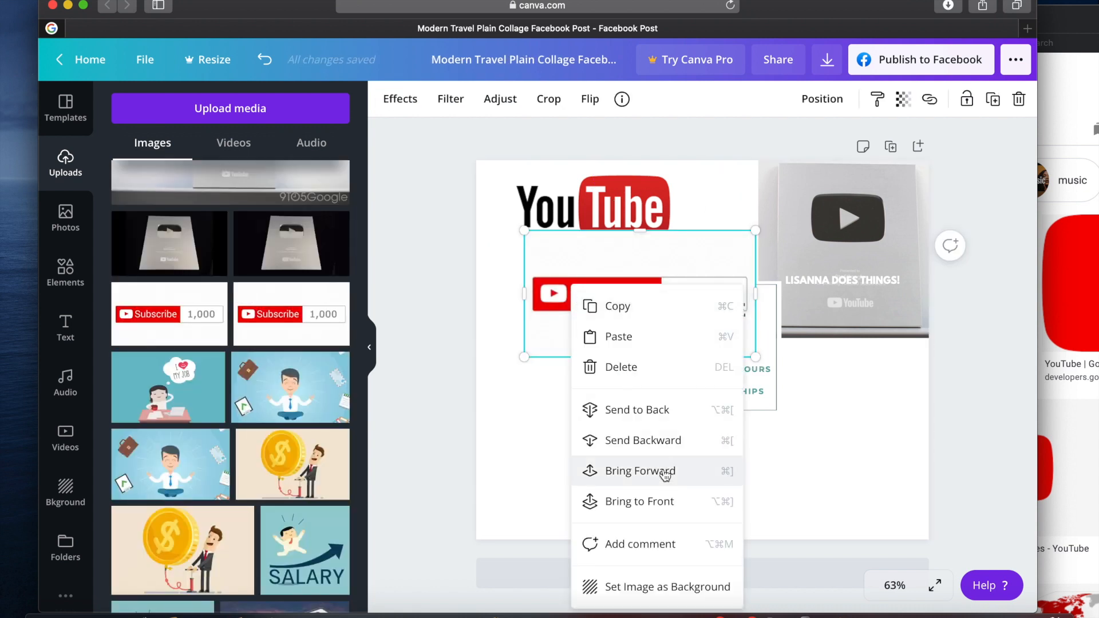
{"action": "left_click", "coordinate": [666, 440]}
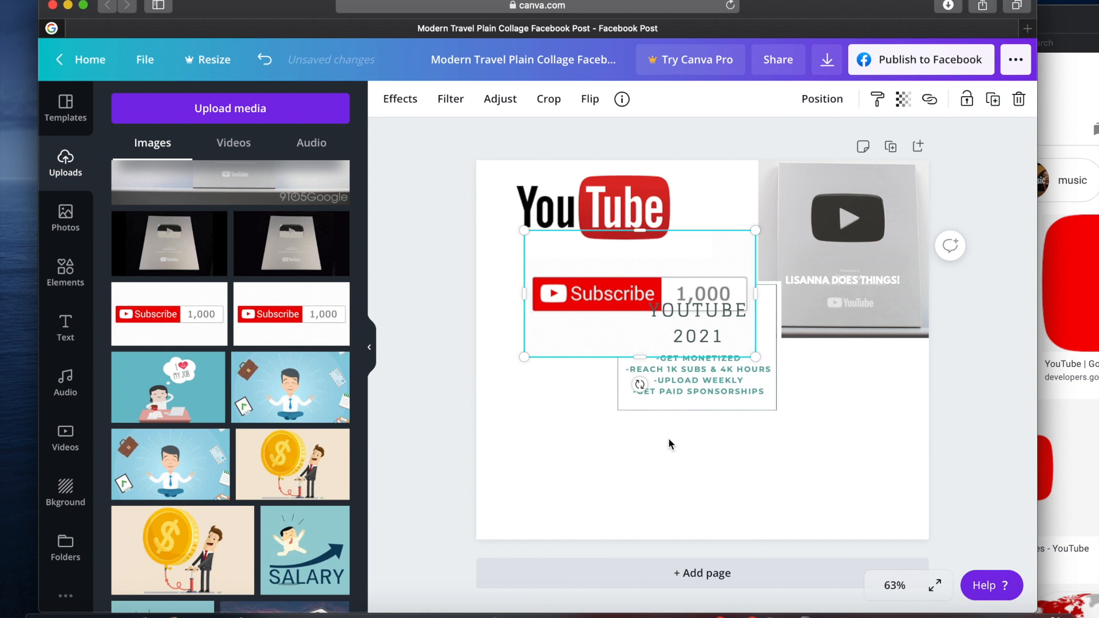
{"action": "right_click", "coordinate": [554, 335]}
{"action": "left_click", "coordinate": [622, 408]}
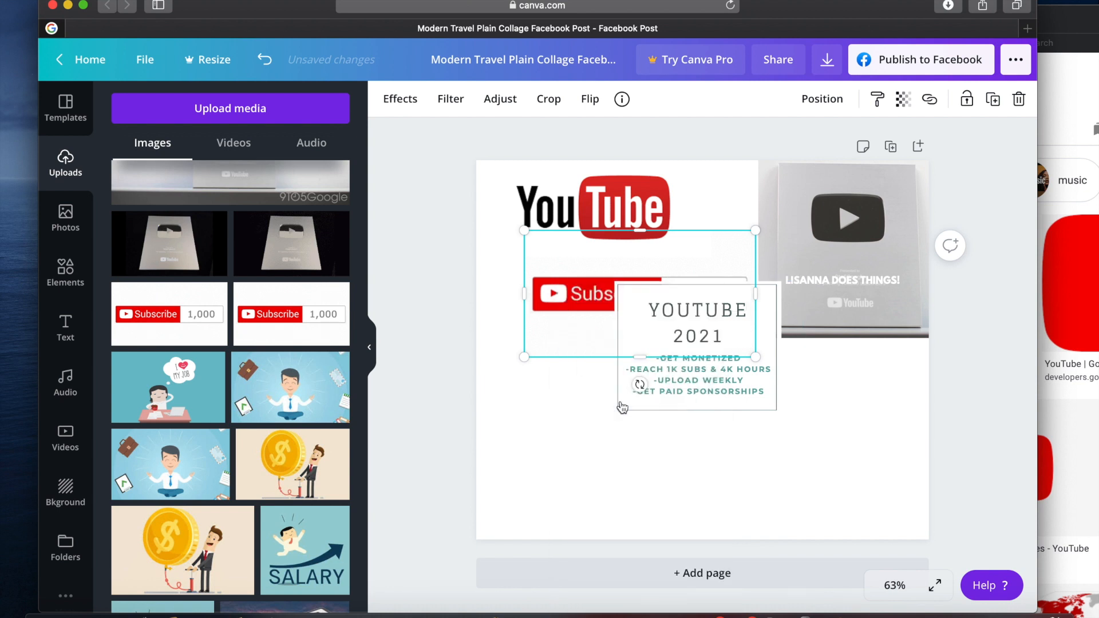
Arrange the YouTube logo along the board's top edge with the Subscribe button directly beneath it
{"action": "left_click_drag", "start_coordinate": [555, 328], "coordinate": [537, 316]}
{"action": "left_click", "coordinate": [564, 200]}
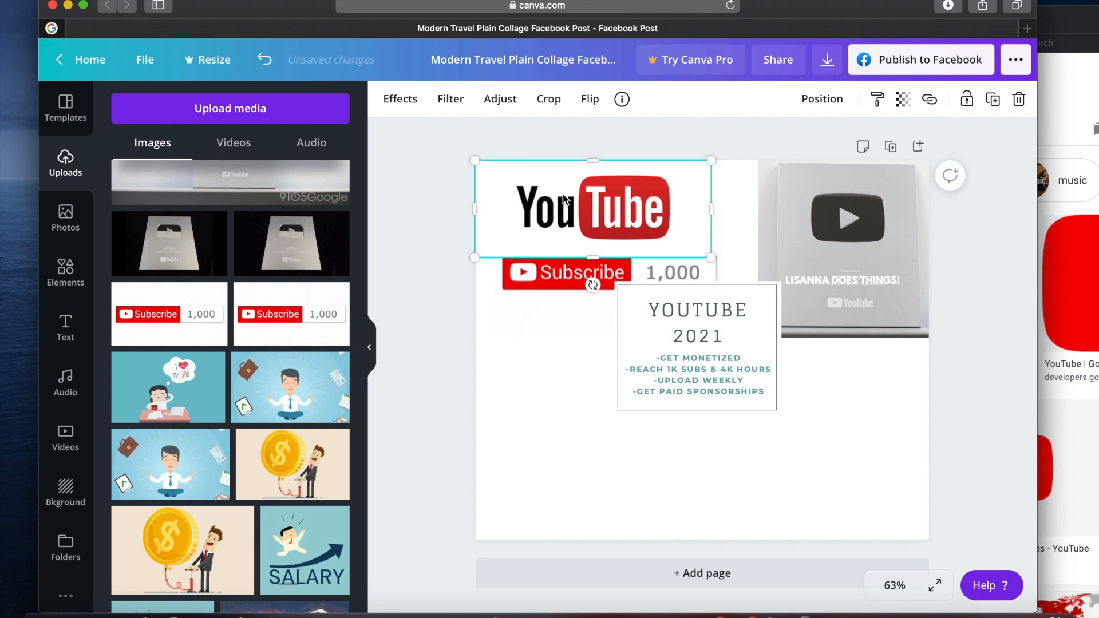
{"action": "left_click_drag", "start_coordinate": [564, 200], "coordinate": [562, 186]}
{"action": "left_click", "coordinate": [570, 272]}
{"action": "left_click_drag", "start_coordinate": [579, 278], "coordinate": [566, 268]}
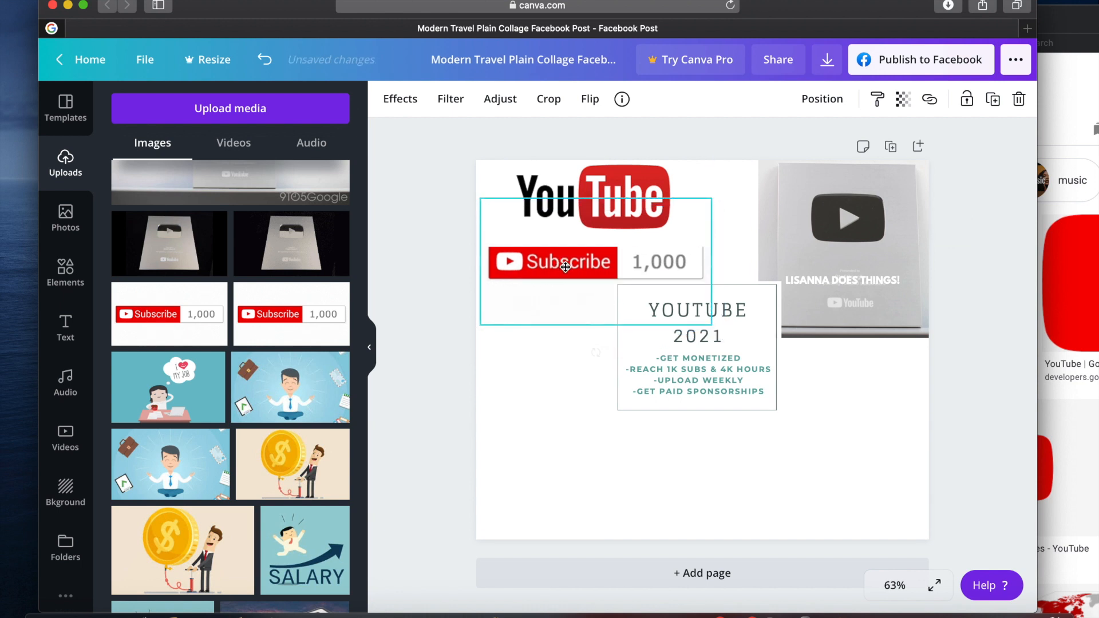
Add a bold "+" text, reduce it to size 43.5 and position it right after the 1,000 subscriber count
{"action": "left_click", "coordinate": [584, 459]}
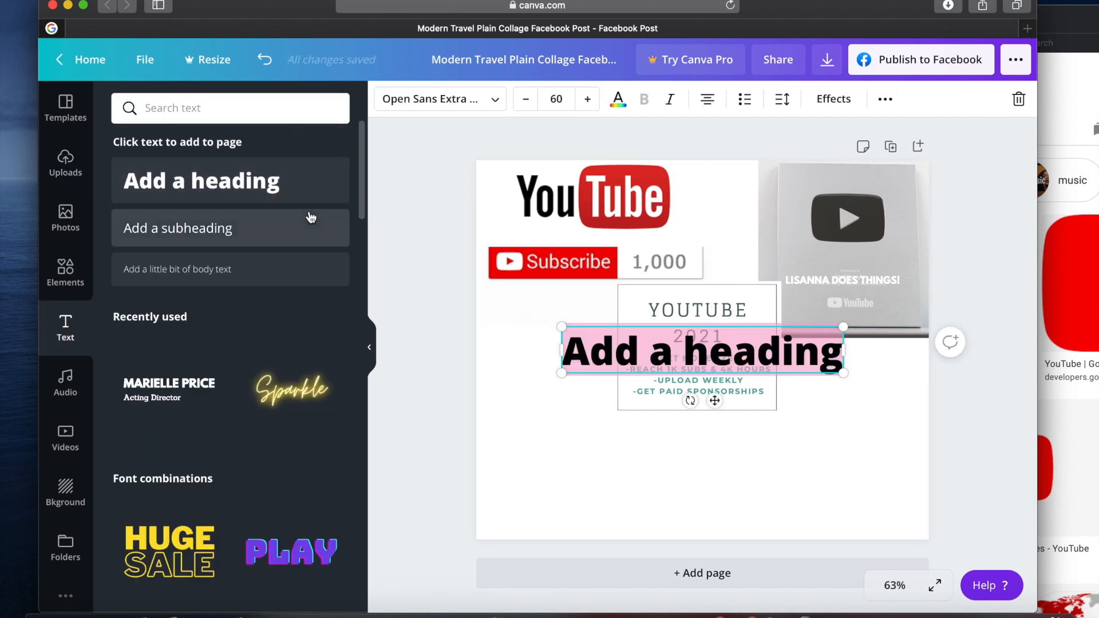
{"action": "type", "text": "+"}
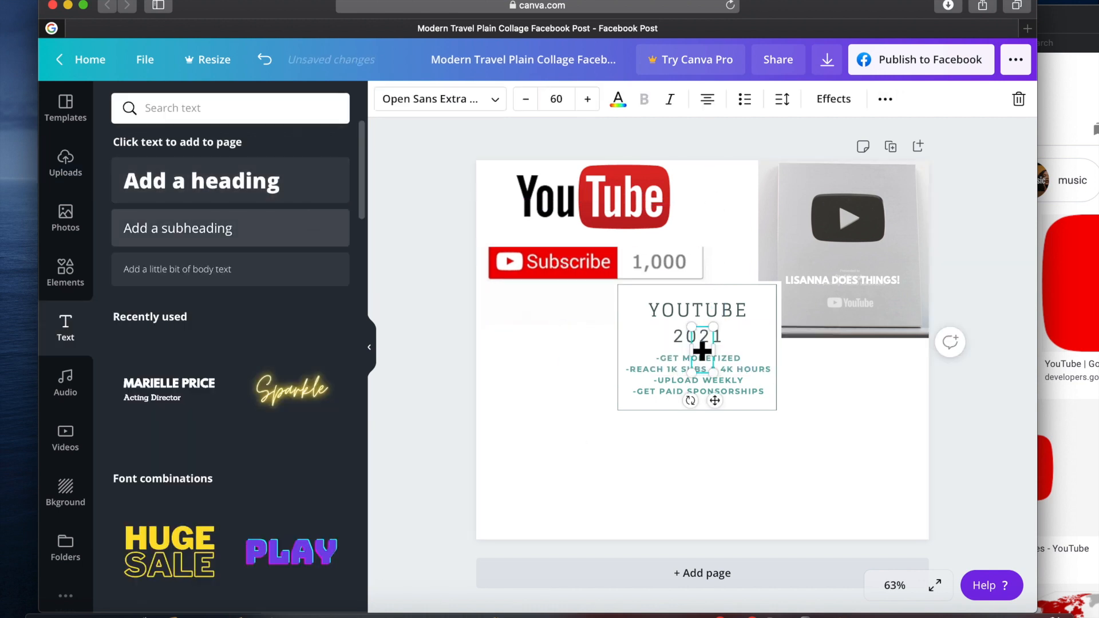
{"action": "left_click_drag", "start_coordinate": [719, 400], "coordinate": [704, 278]}
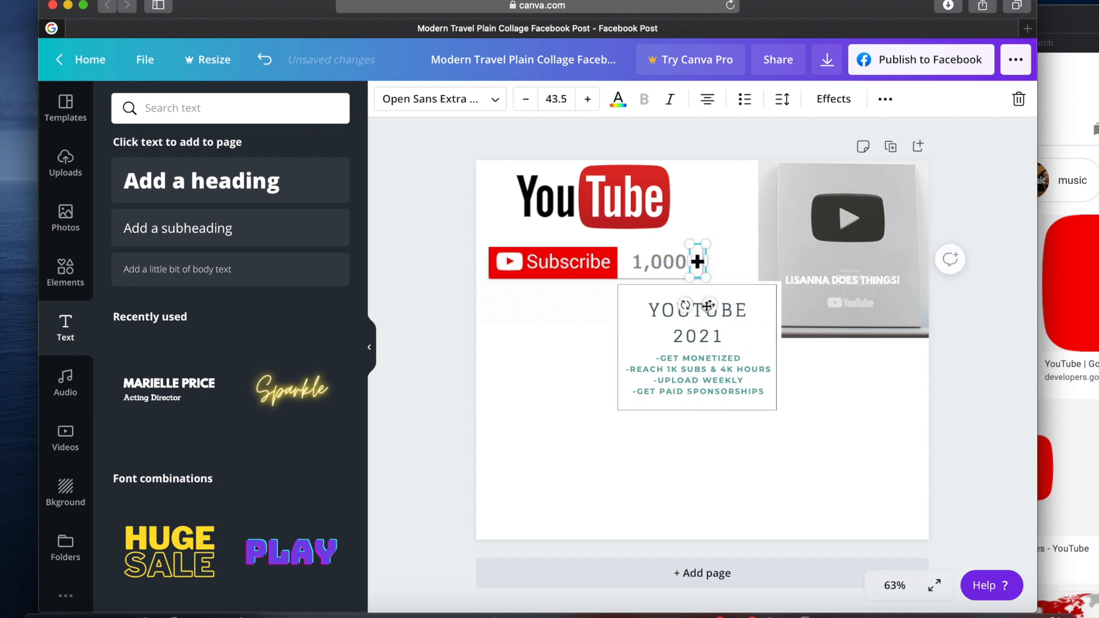
{"action": "left_click", "coordinate": [534, 372]}
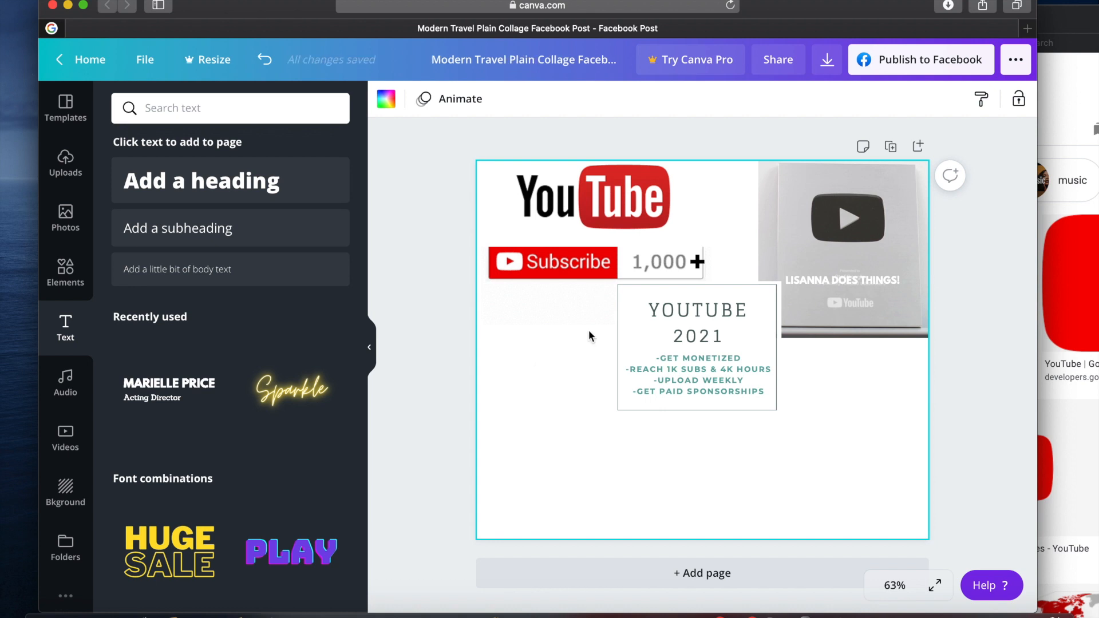
Recolour the plus sign medium grey and nudge it closer to the 1,000
{"action": "left_click", "coordinate": [698, 262]}
{"action": "left_click", "coordinate": [618, 102]}
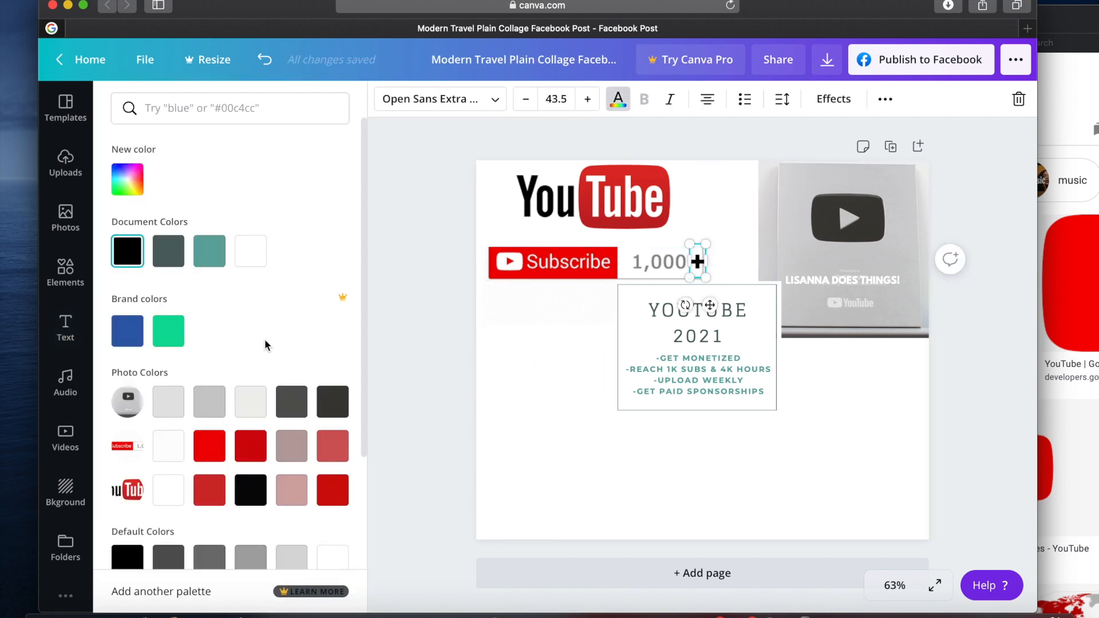
{"action": "scroll", "coordinate": [265, 339], "scroll_direction": "down", "scroll_amount": 3}
{"action": "left_click", "coordinate": [262, 415]}
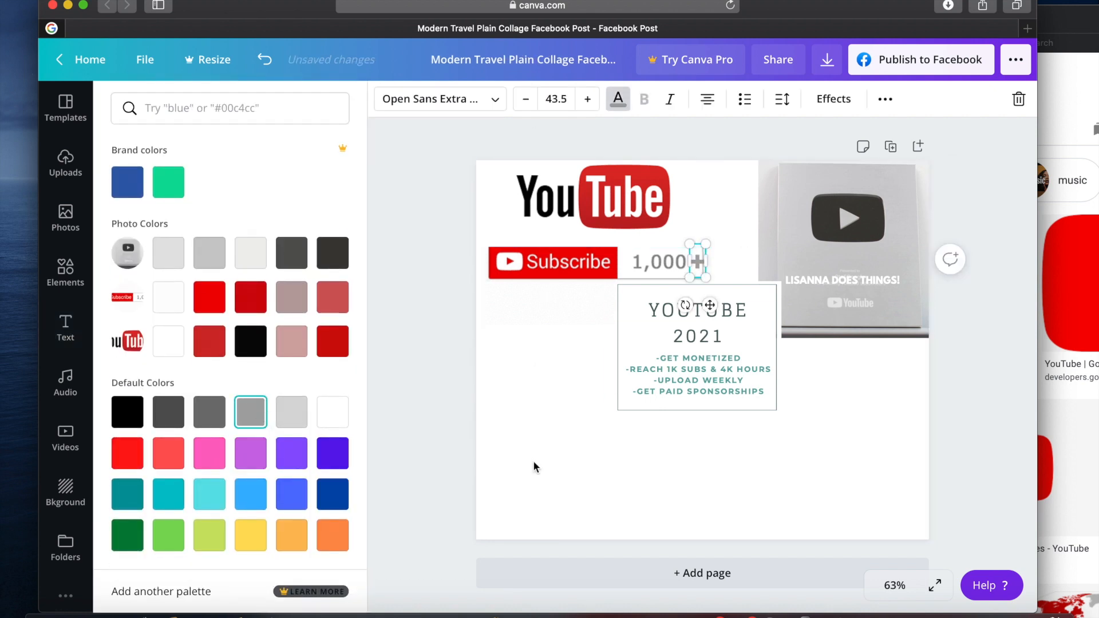
{"action": "left_click", "coordinate": [697, 489]}
{"action": "left_click", "coordinate": [696, 263]}
{"action": "left_click_drag", "start_coordinate": [710, 306], "coordinate": [708, 302]}
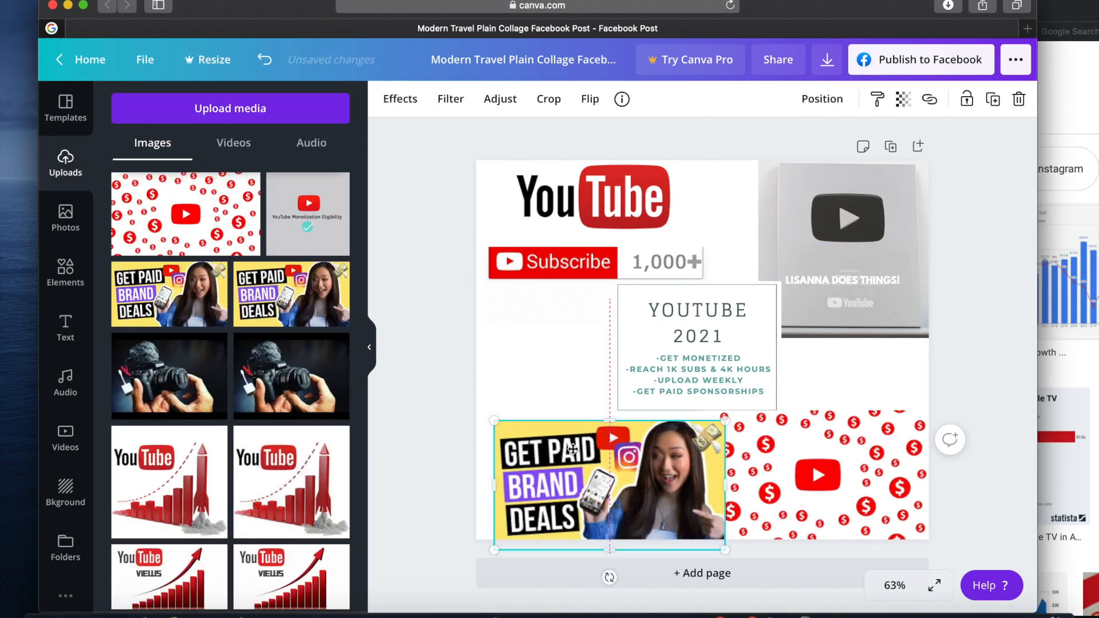
Crop the "Get Paid Brand Deals" thumbnail down to its wording and move it into the board's lower-left corner
{"action": "right_click", "coordinate": [574, 451]}
{"action": "left_click", "coordinate": [632, 411]}
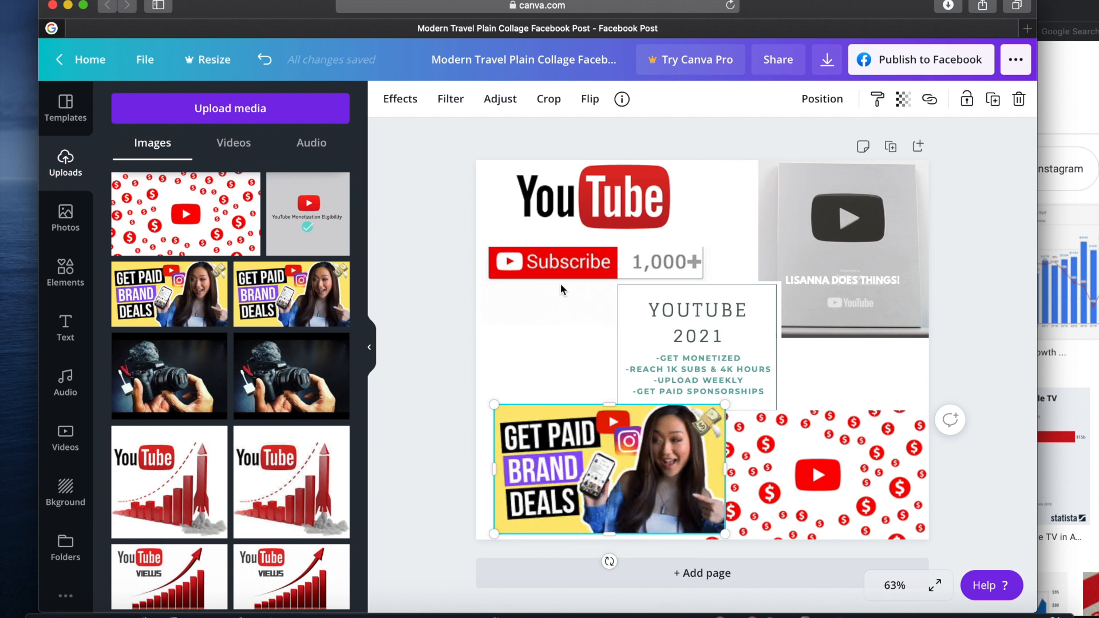
{"action": "left_click", "coordinate": [558, 100]}
{"action": "left_click_drag", "start_coordinate": [726, 534], "coordinate": [611, 520]}
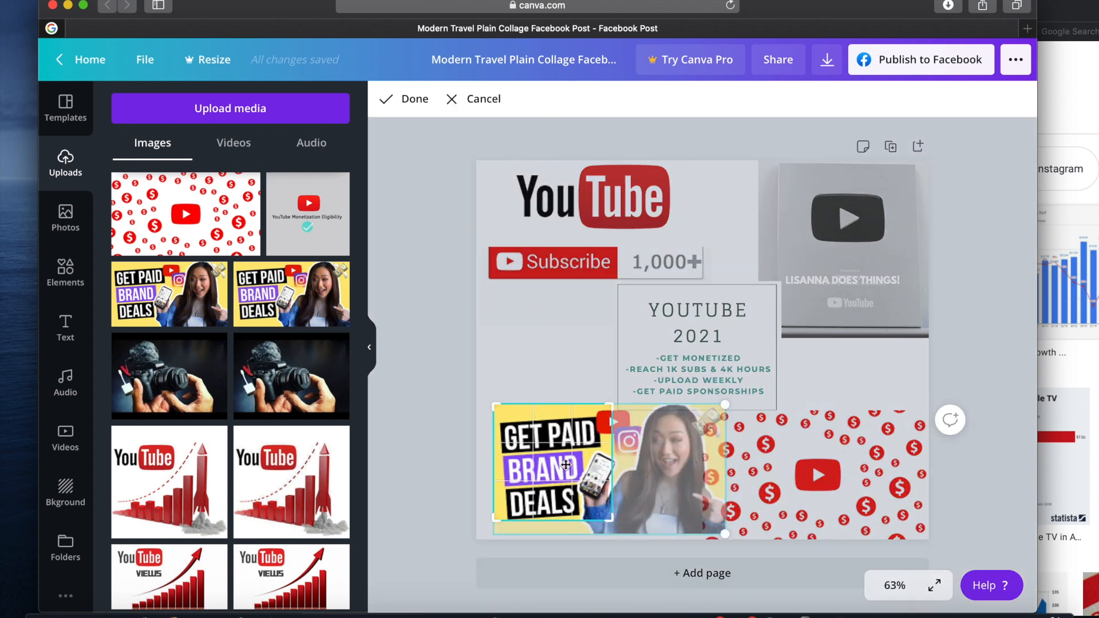
{"action": "left_click", "coordinate": [554, 345]}
{"action": "left_click_drag", "start_coordinate": [542, 476], "coordinate": [524, 496]}
{"action": "left_click", "coordinate": [512, 366]}
Add the YouTube Monetization Eligibility image beside the brand deals thumbnail and shift the dollar-sign pattern image to the right
{"action": "left_click_drag", "start_coordinate": [332, 219], "coordinate": [517, 334]}
{"action": "left_click_drag", "start_coordinate": [574, 363], "coordinate": [660, 455]}
{"action": "left_click_drag", "start_coordinate": [797, 483], "coordinate": [834, 483]}
{"action": "left_click_drag", "start_coordinate": [697, 434], "coordinate": [716, 446]}
Send the monetization image to the back, shrink it slightly and fit it between the brand deals and dollar-sign images
{"action": "right_click", "coordinate": [718, 447]}
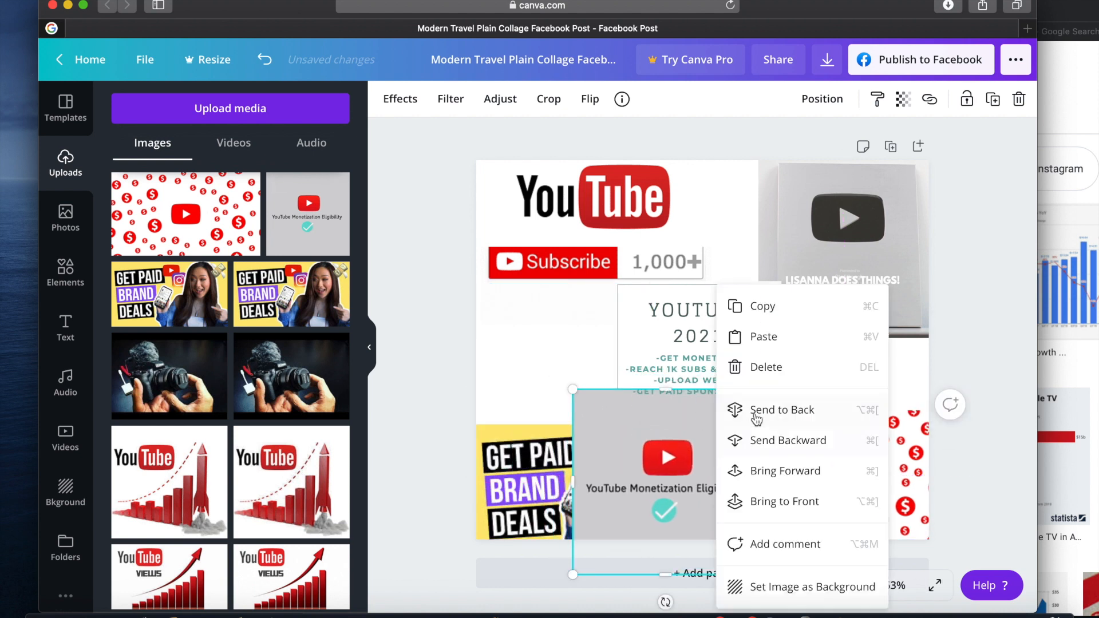
{"action": "left_click", "coordinate": [756, 418]}
{"action": "left_click_drag", "start_coordinate": [757, 575], "coordinate": [735, 568]}
{"action": "left_click_drag", "start_coordinate": [675, 513], "coordinate": [690, 520]}
{"action": "left_click", "coordinate": [525, 368]}
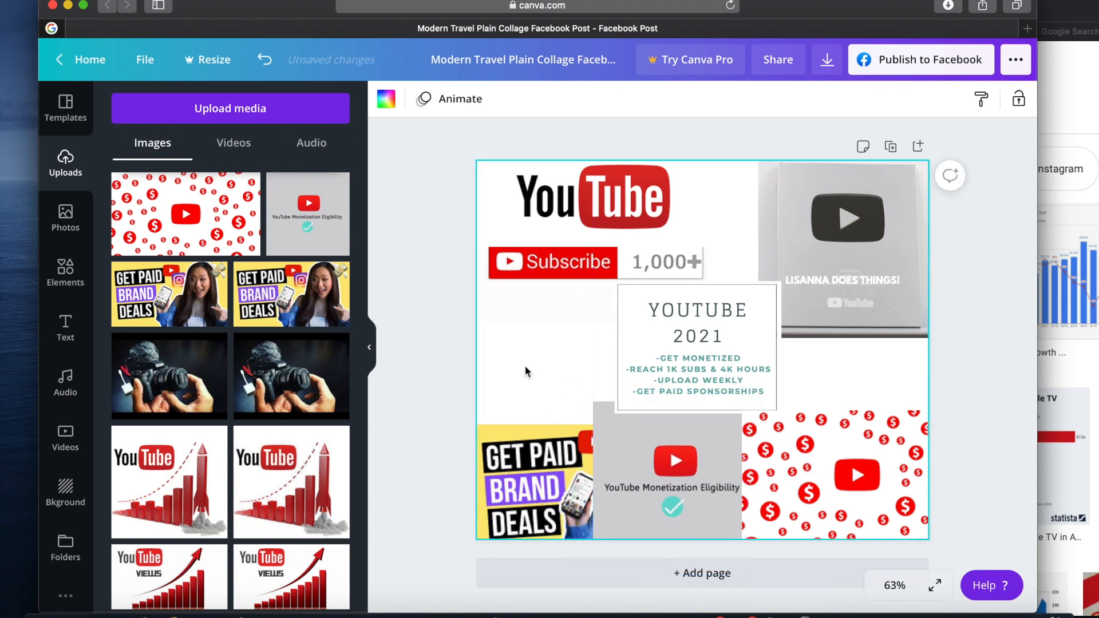
Place the hundred-dollar bills photo between the play button plaque and the dollar-sign pattern, and send it to the back
{"action": "left_click", "coordinate": [849, 383]}
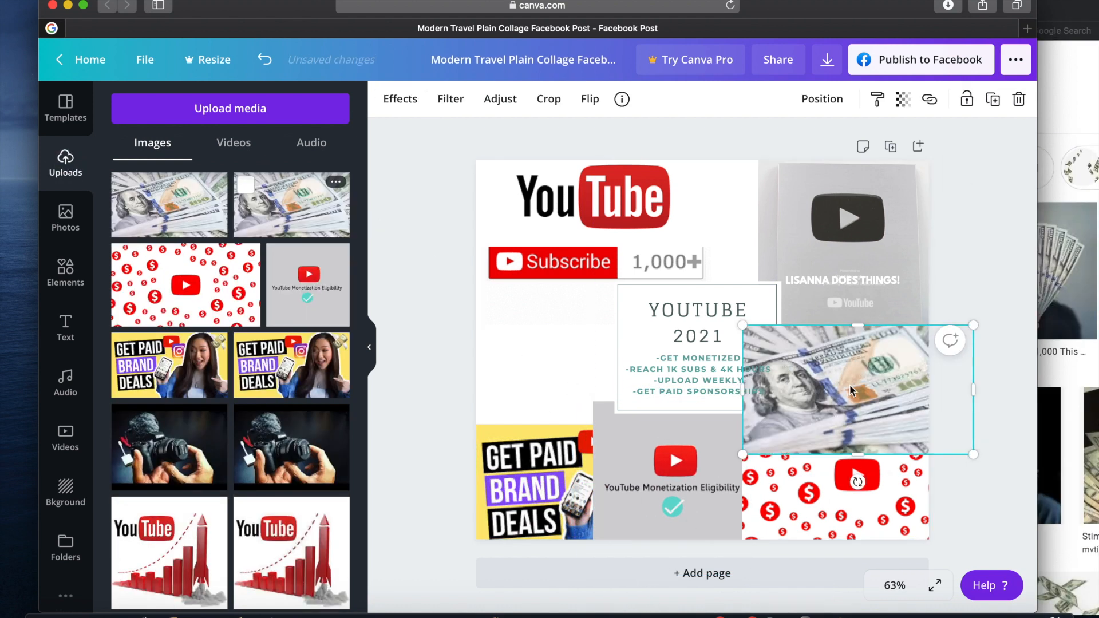
{"action": "right_click", "coordinate": [864, 362]}
{"action": "left_click", "coordinate": [793, 416]}
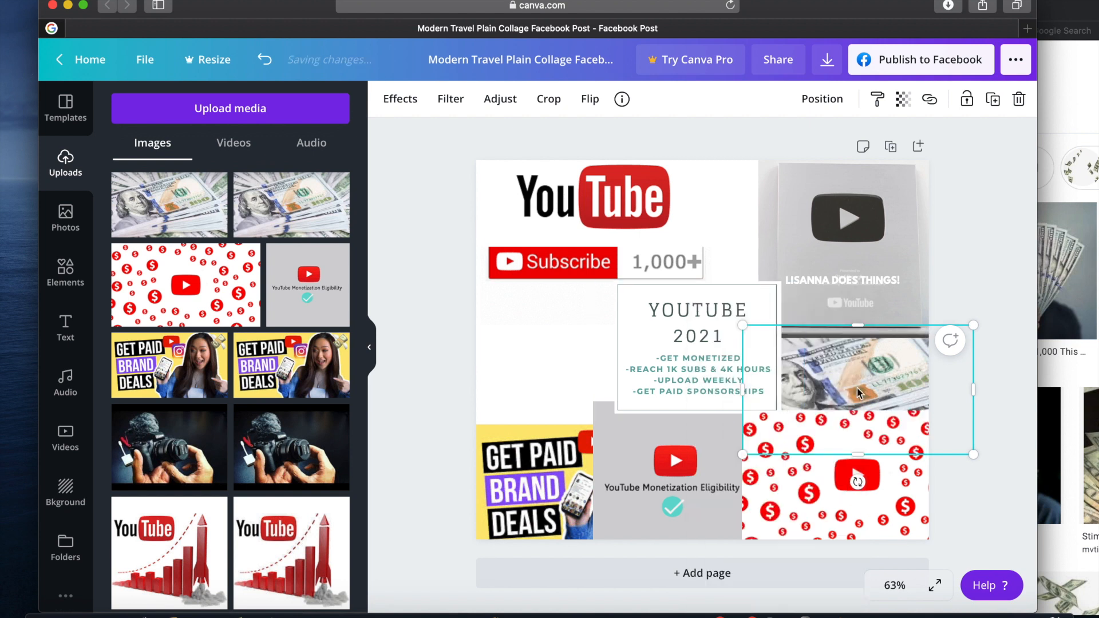
{"action": "left_click", "coordinate": [542, 334]}
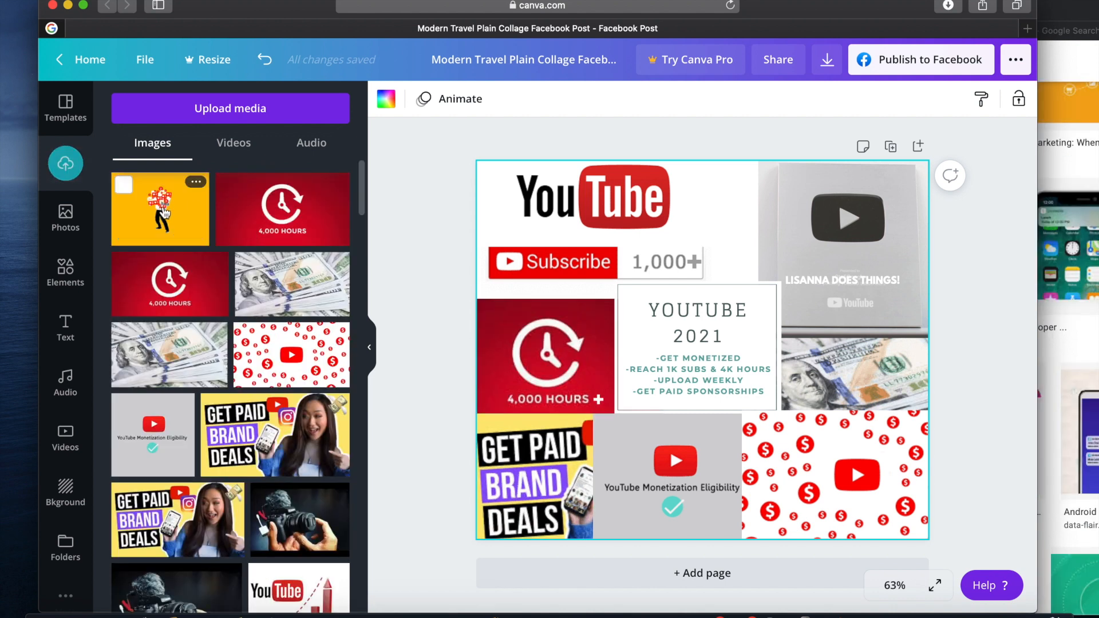
Place the yellow image of a person holding social media icons between the YouTube logo and the plaque, sent to the back
{"action": "left_click_drag", "start_coordinate": [163, 212], "coordinate": [755, 272]}
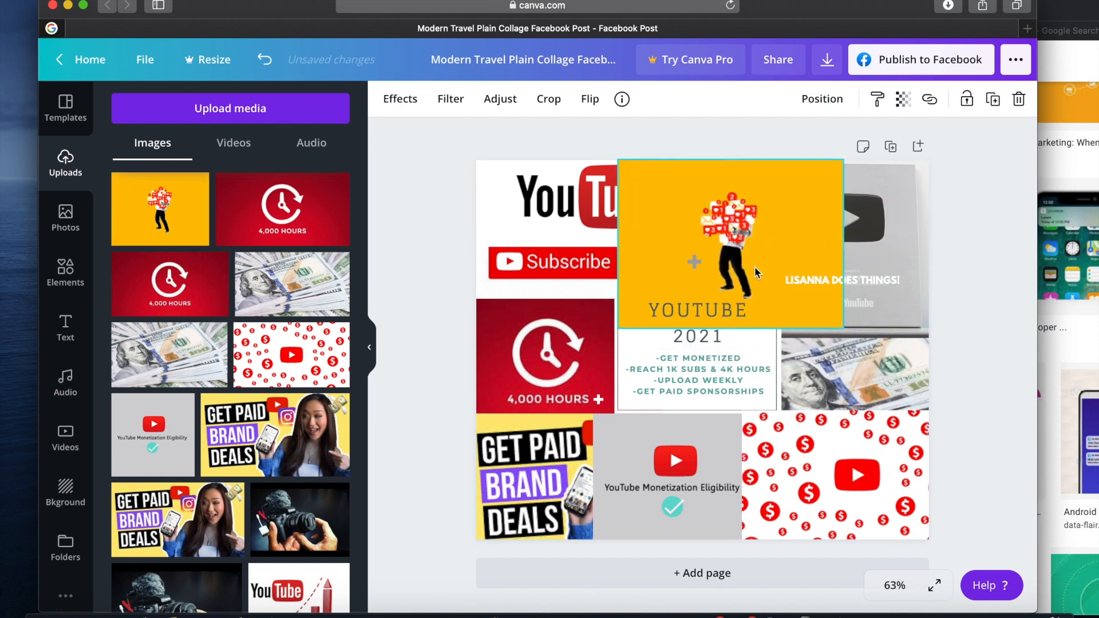
{"action": "right_click", "coordinate": [755, 272]}
{"action": "left_click", "coordinate": [808, 393]}
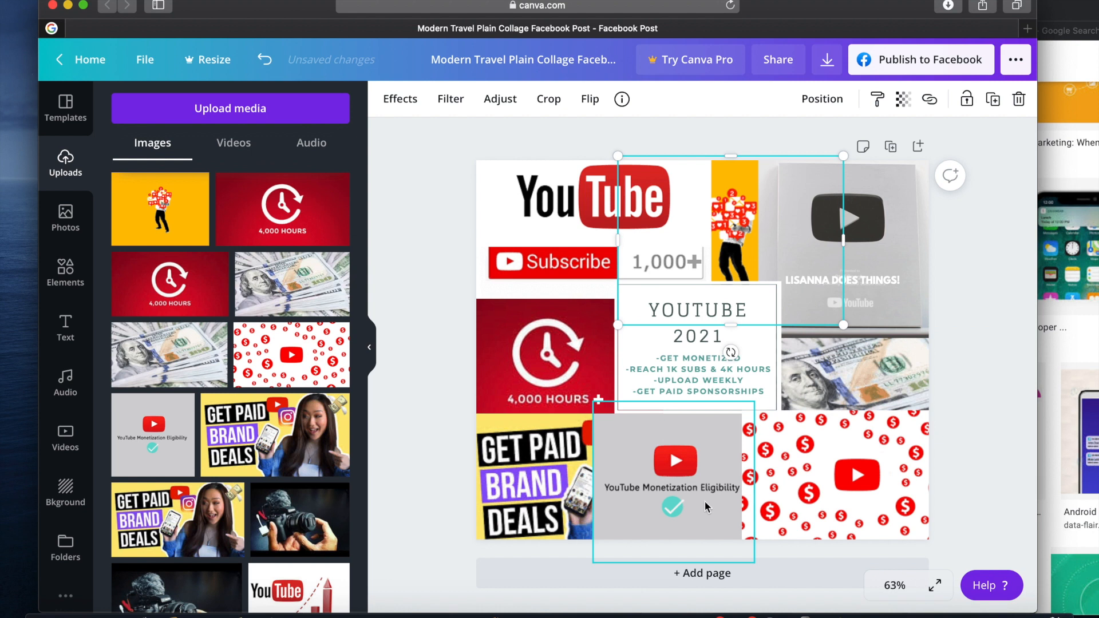
Add the photo of hands holding a camera, shrink it and place it between the monetization image and the dollar-sign pattern's play button
{"action": "scroll", "coordinate": [306, 299], "scroll_direction": "down", "scroll_amount": 5}
{"action": "left_click_drag", "start_coordinate": [305, 298], "coordinate": [618, 502]}
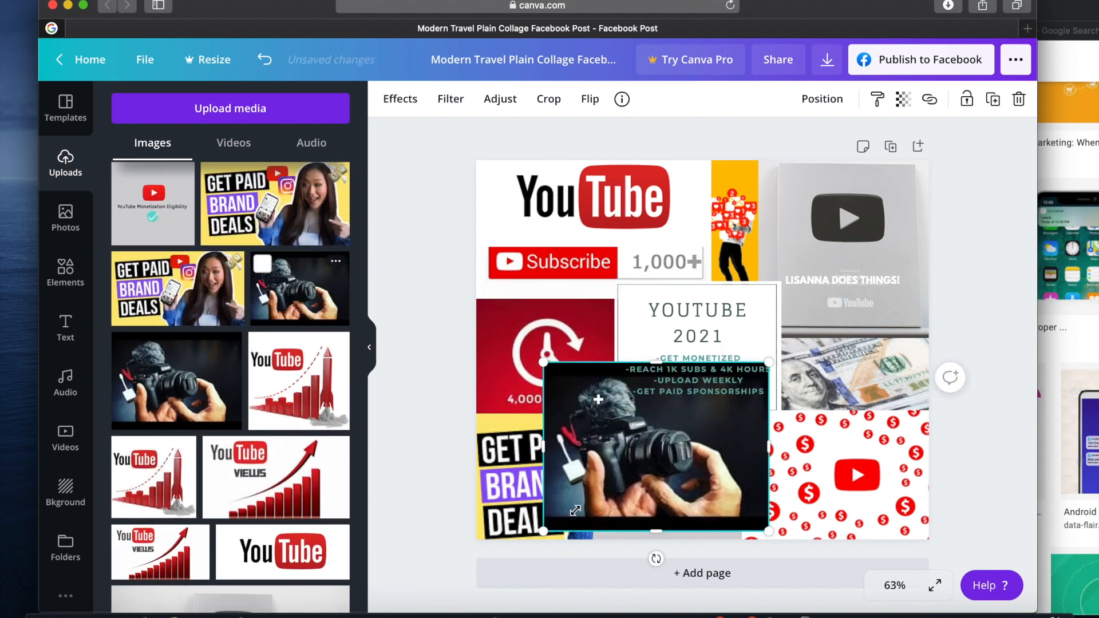
{"action": "left_click_drag", "start_coordinate": [543, 531], "coordinate": [634, 464]}
{"action": "left_click_drag", "start_coordinate": [701, 413], "coordinate": [776, 477]}
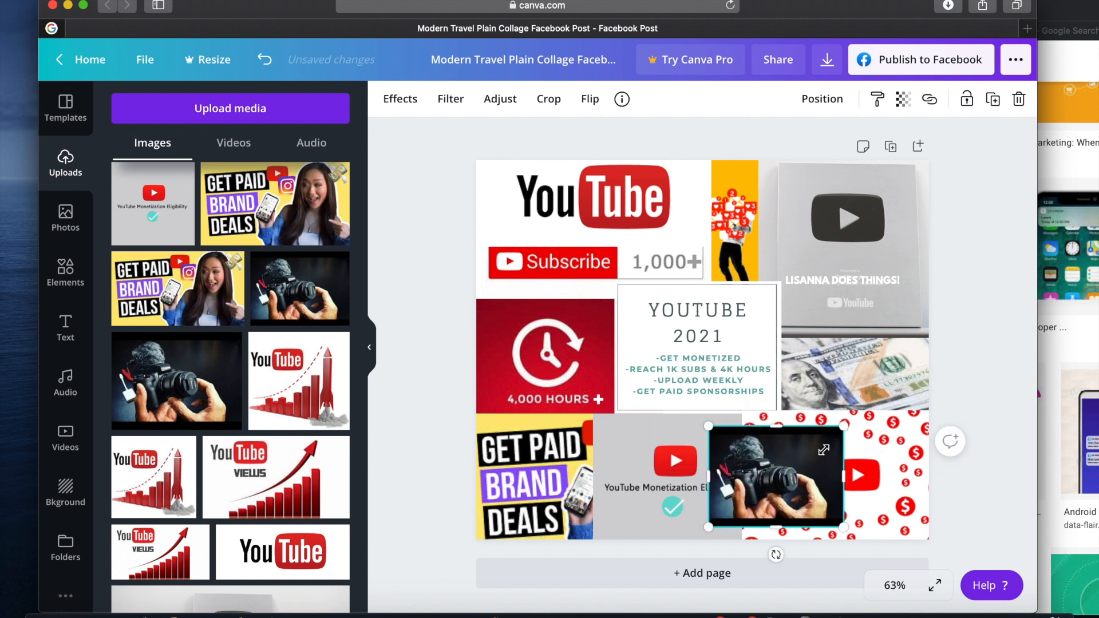
{"action": "left_click_drag", "start_coordinate": [844, 426], "coordinate": [797, 462]}
{"action": "left_click_drag", "start_coordinate": [758, 505], "coordinate": [787, 493]}
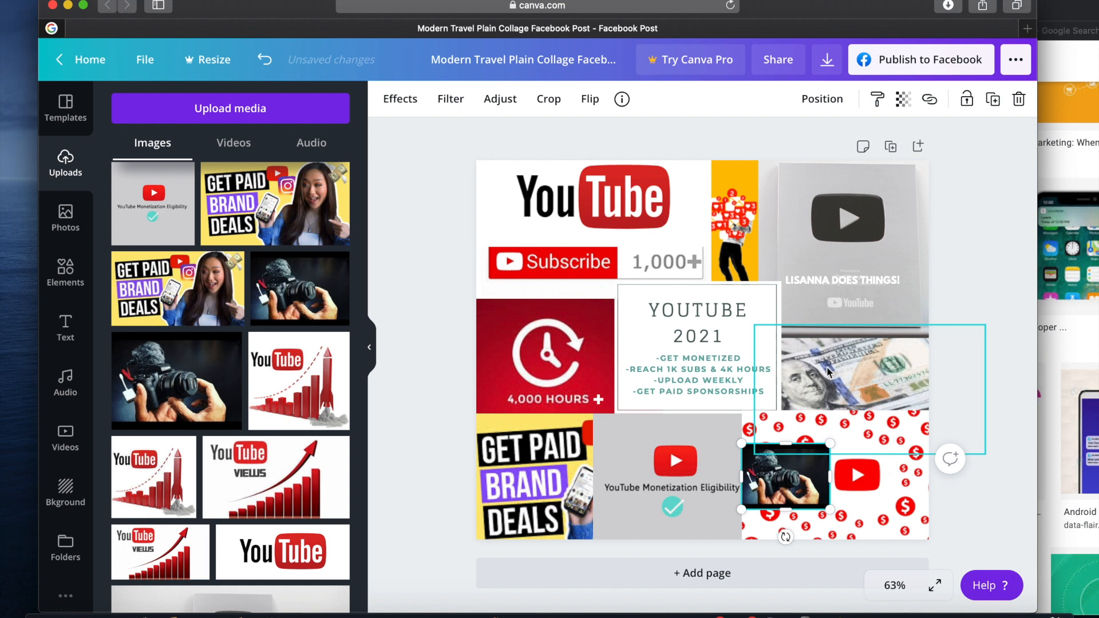
{"action": "left_click", "coordinate": [762, 351]}
{"action": "left_click", "coordinate": [719, 406]}
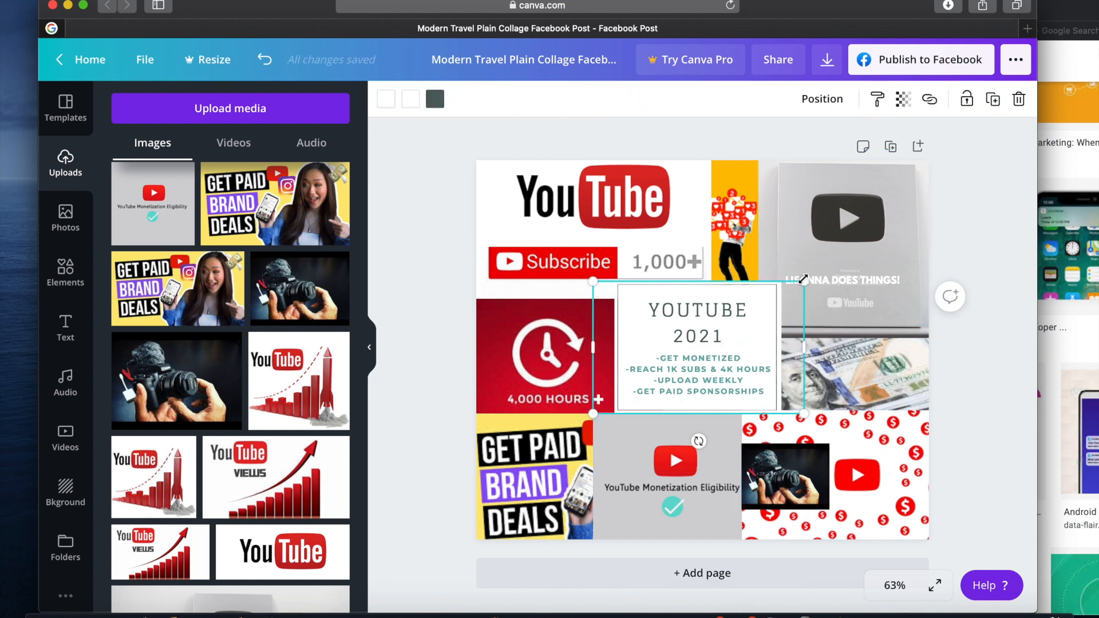
{"action": "left_click", "coordinate": [1011, 395]}
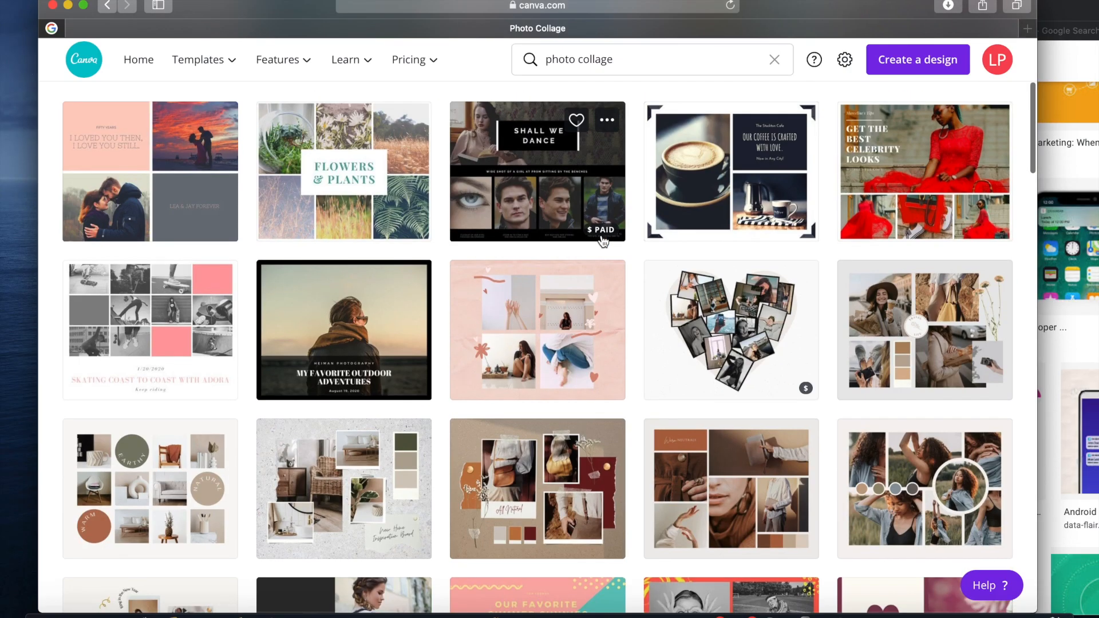
Open the Brown Clean Grid Fashion Moodboard collage template, switch to the Google window and search images for "business"
{"action": "left_click", "coordinate": [733, 465]}
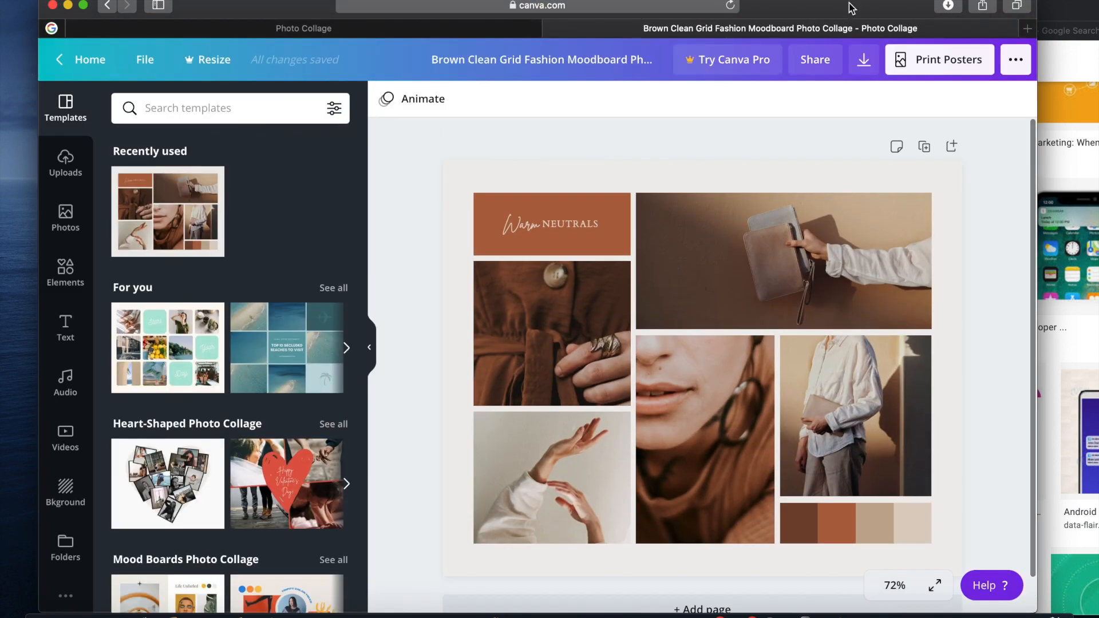
{"action": "left_click_drag", "start_coordinate": [851, 8], "coordinate": [618, 9]}
{"action": "left_click", "coordinate": [1081, 14]}
{"action": "double_click", "coordinate": [487, 63]}
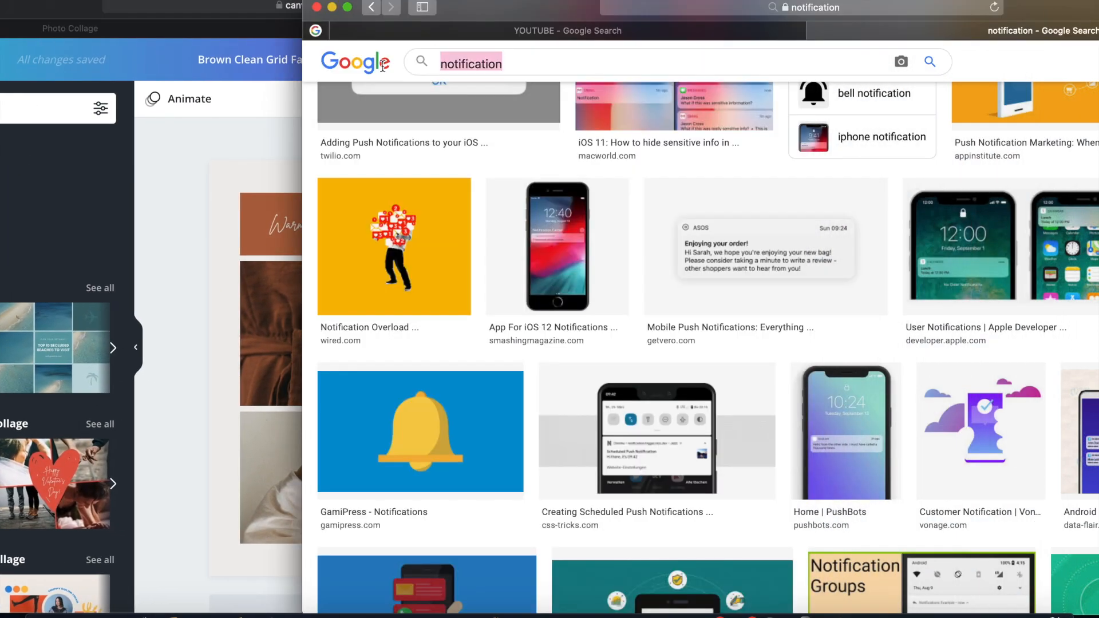
{"action": "type", "text": "business"}
{"action": "key", "text": "Return"}
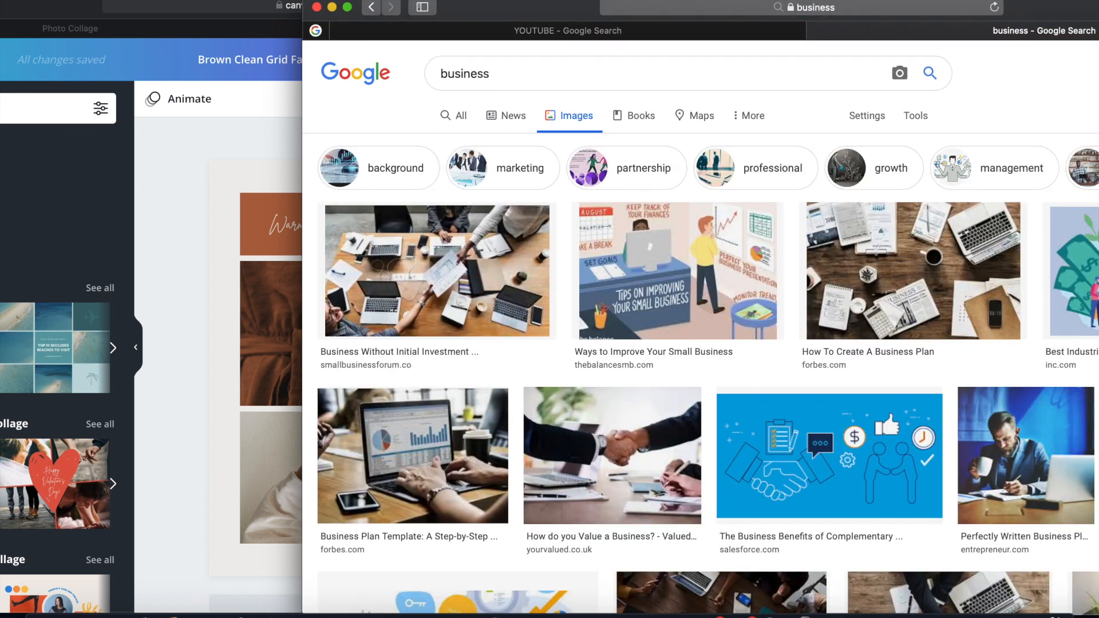
Search Google Images for "boss lady" and bring the Boss Lady lettering on a pink brushstroke into the collage
{"action": "double_click", "coordinate": [508, 79]}
{"action": "type", "text": "boss"}
{"action": "left_click", "coordinate": [467, 112]}
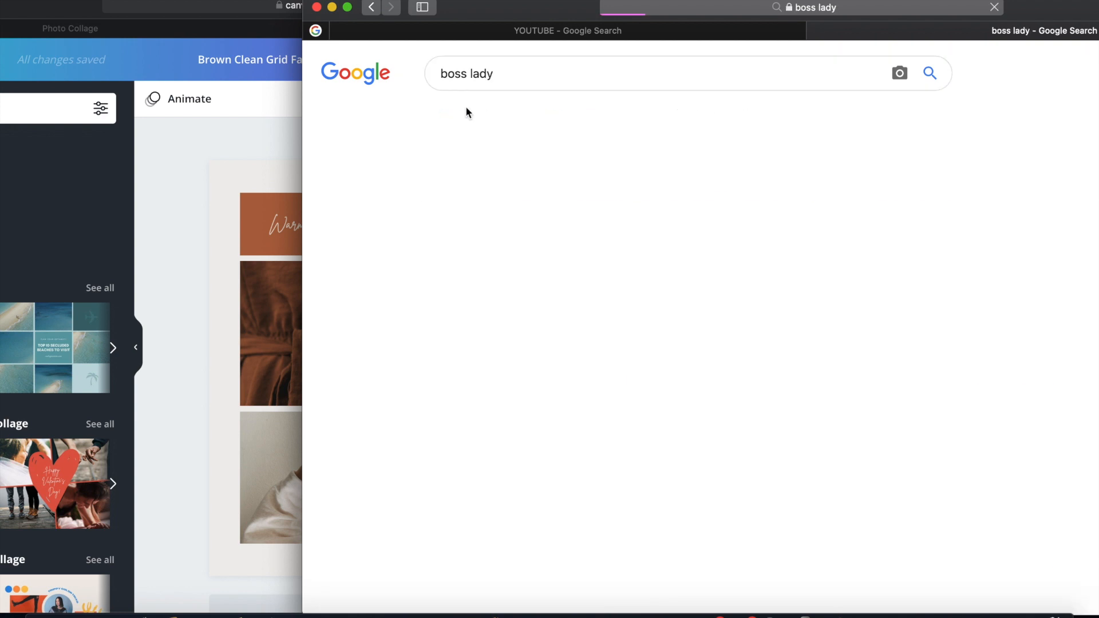
{"action": "scroll", "coordinate": [541, 435], "scroll_direction": "down", "scroll_amount": 5}
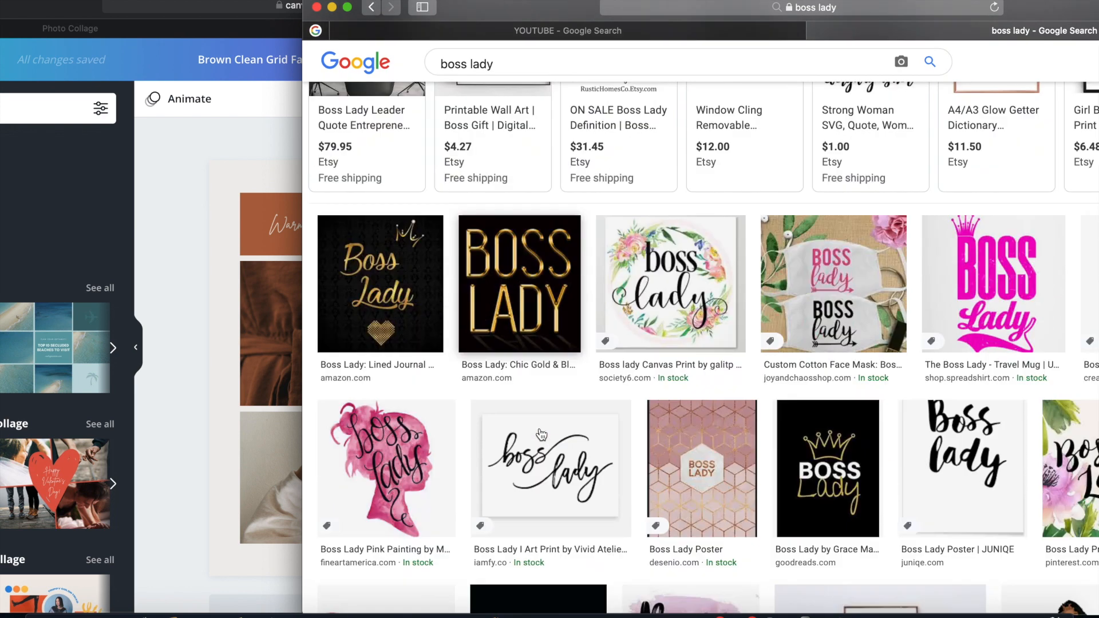
{"action": "scroll", "coordinate": [541, 435], "scroll_direction": "down", "scroll_amount": 5}
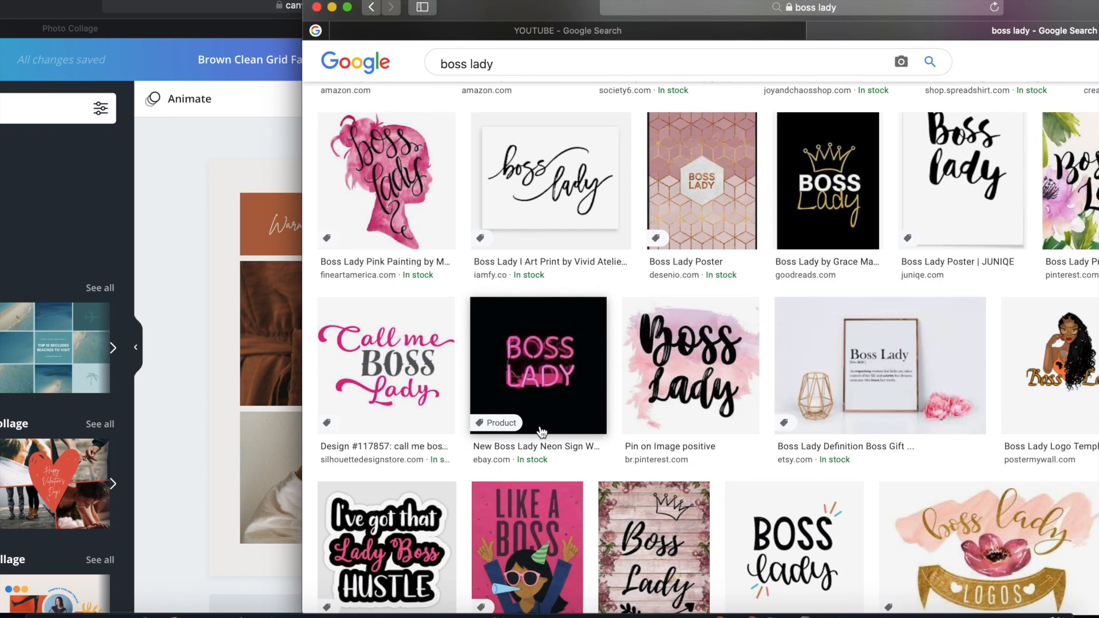
{"action": "left_click_drag", "start_coordinate": [690, 367], "coordinate": [258, 355]}
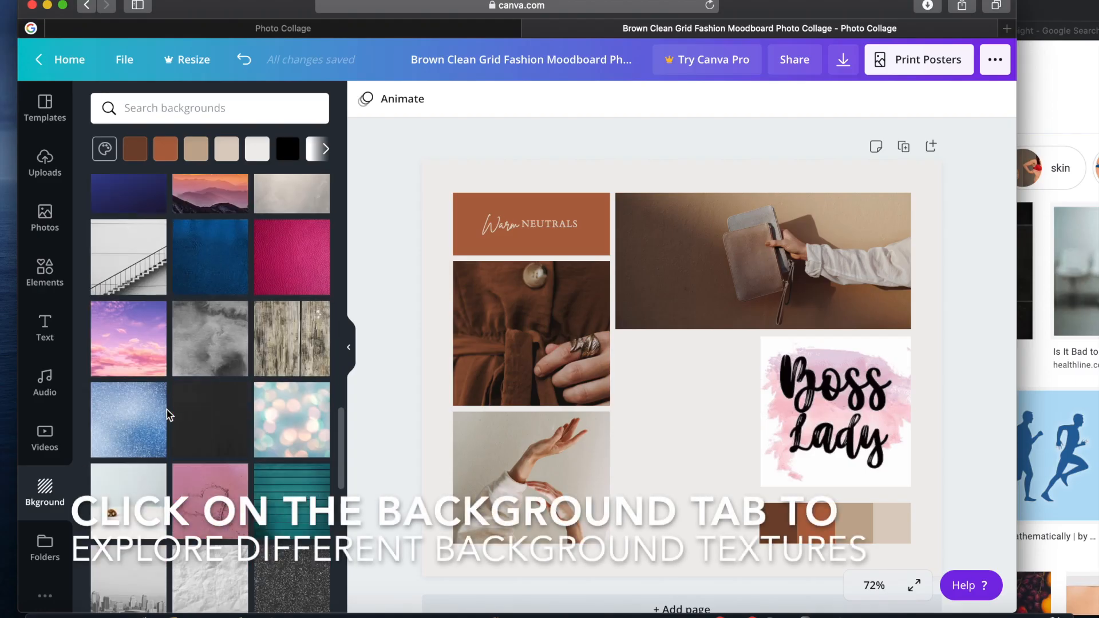
Search the backgrounds for "pink glitter" and apply the pink and purple cloudy sky as the page background
{"action": "scroll", "coordinate": [168, 414], "scroll_direction": "down", "scroll_amount": 7}
{"action": "left_click", "coordinate": [225, 98]}
{"action": "type", "text": "pink"}
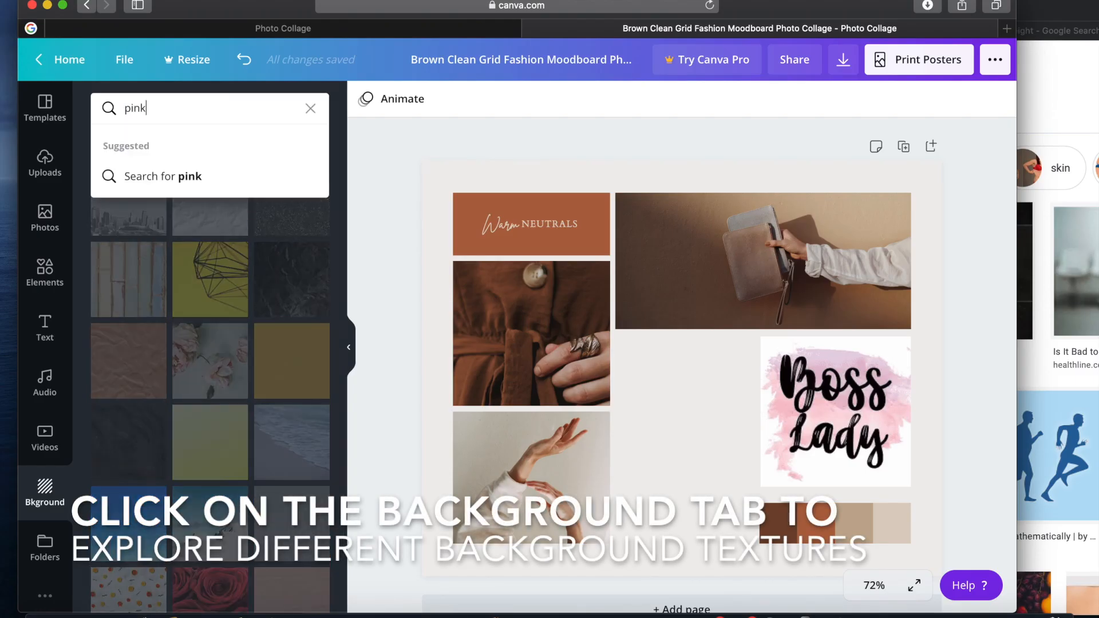
{"action": "type", "text": " glitter"}
{"action": "key", "text": "Return"}
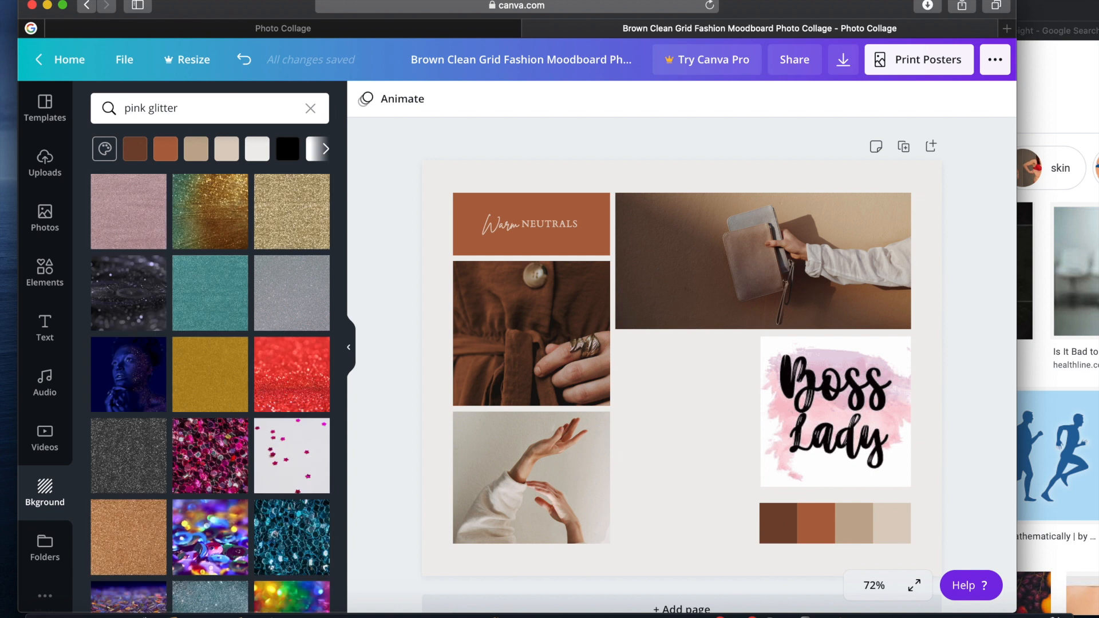
{"action": "scroll", "coordinate": [260, 464], "scroll_direction": "down", "scroll_amount": 6}
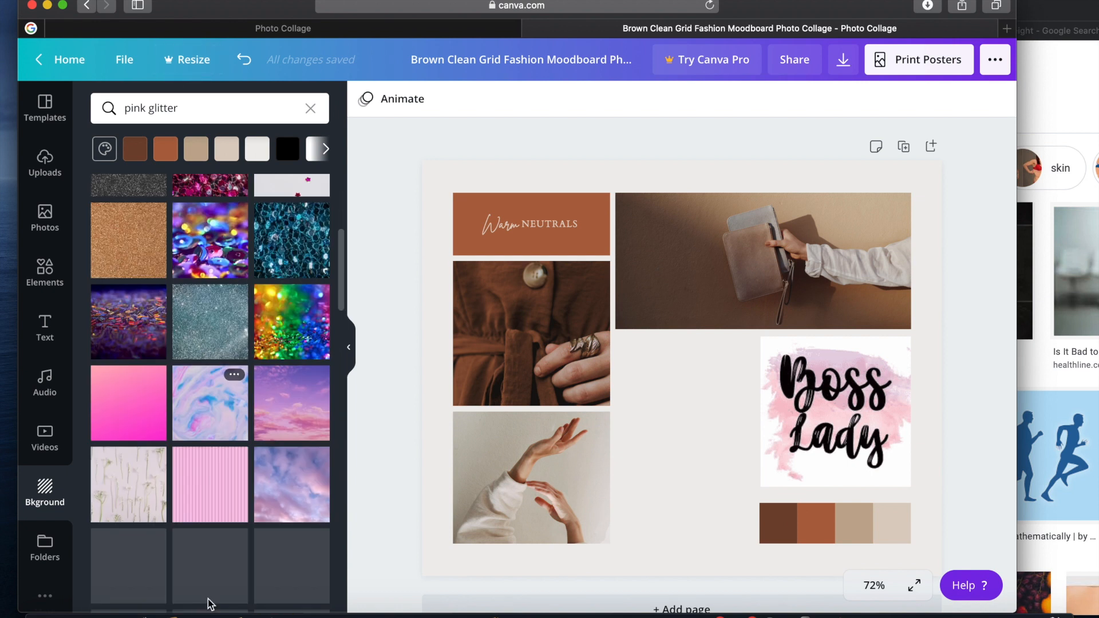
{"action": "left_click", "coordinate": [303, 399]}
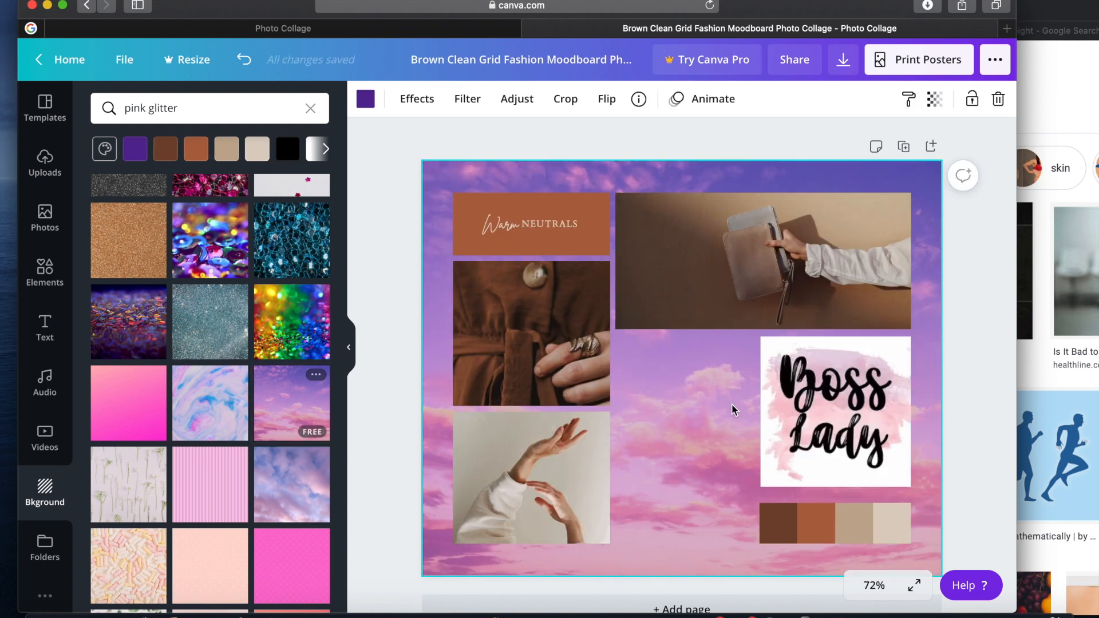
Add the folded-corner page shape beside the Boss Lady image and stretch it down to the lower edge of the collage grid
{"action": "left_click", "coordinate": [45, 270]}
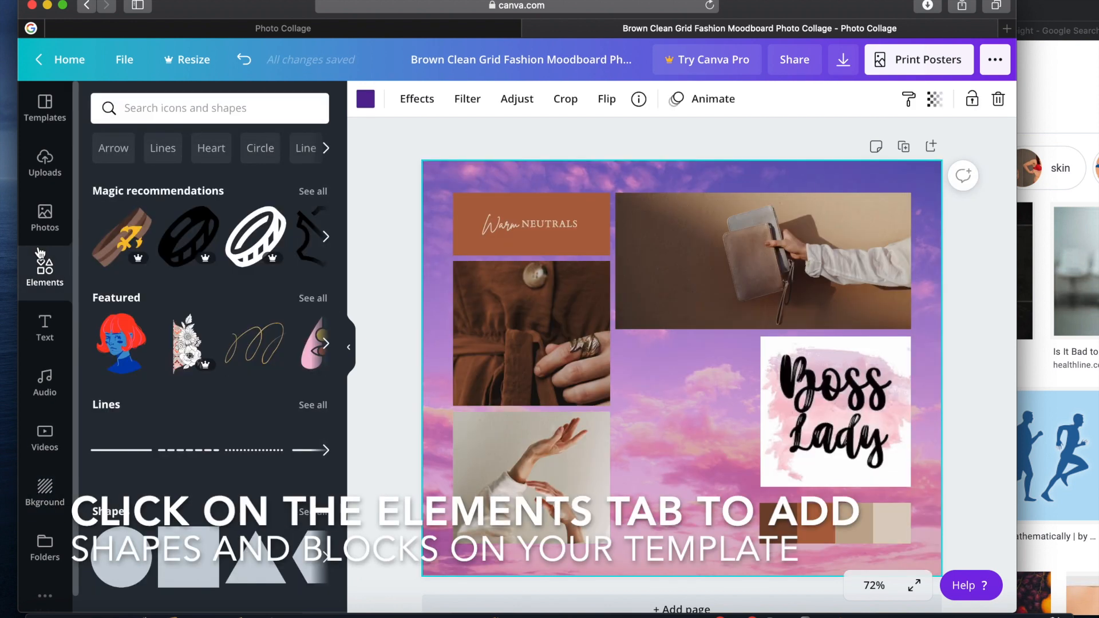
{"action": "scroll", "coordinate": [220, 438], "scroll_direction": "down", "scroll_amount": 4}
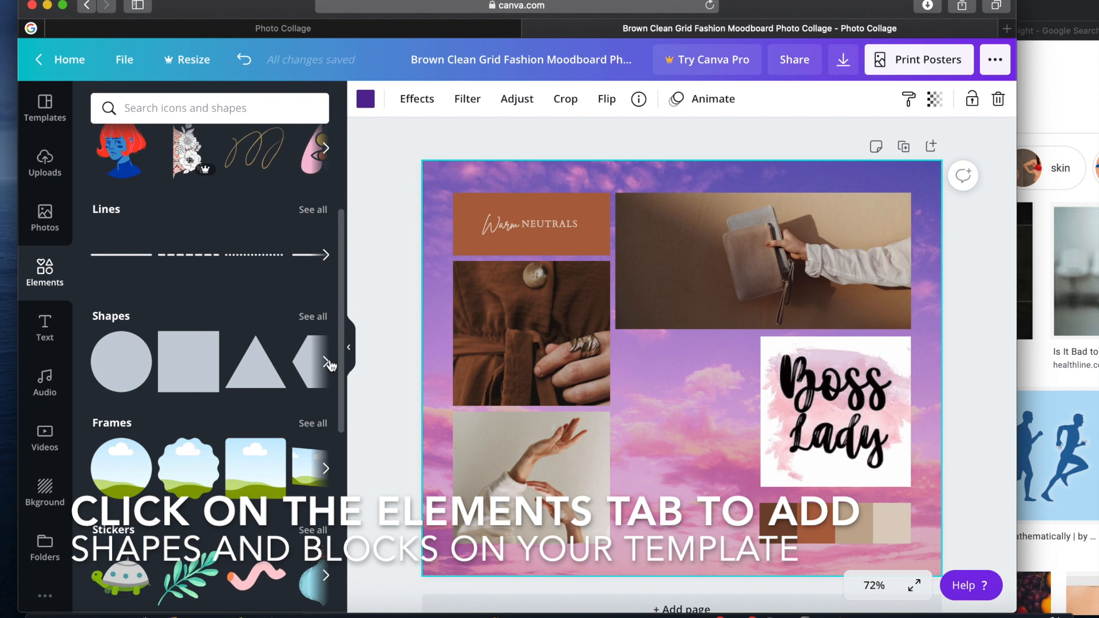
{"action": "left_click", "coordinate": [325, 361]}
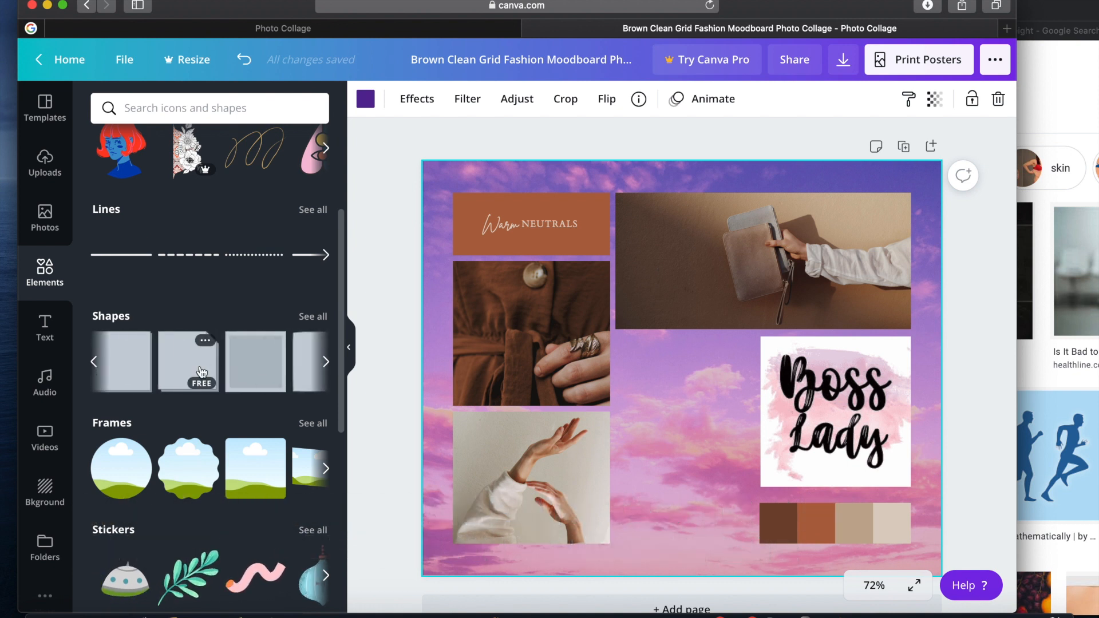
{"action": "left_click", "coordinate": [192, 369]}
{"action": "left_click_drag", "start_coordinate": [798, 251], "coordinate": [679, 336]}
{"action": "left_click_drag", "start_coordinate": [643, 415], "coordinate": [689, 395]}
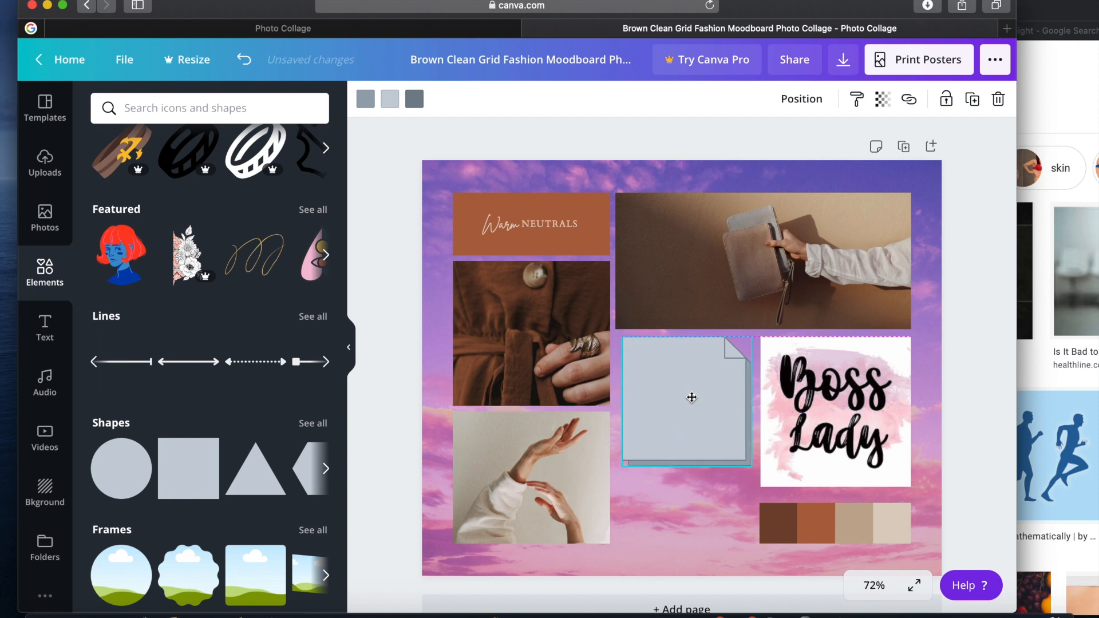
{"action": "left_click_drag", "start_coordinate": [682, 465], "coordinate": [682, 542]}
Recolor the main fill of the folded-corner page shape to a very pale pink
{"action": "left_click", "coordinate": [389, 98]}
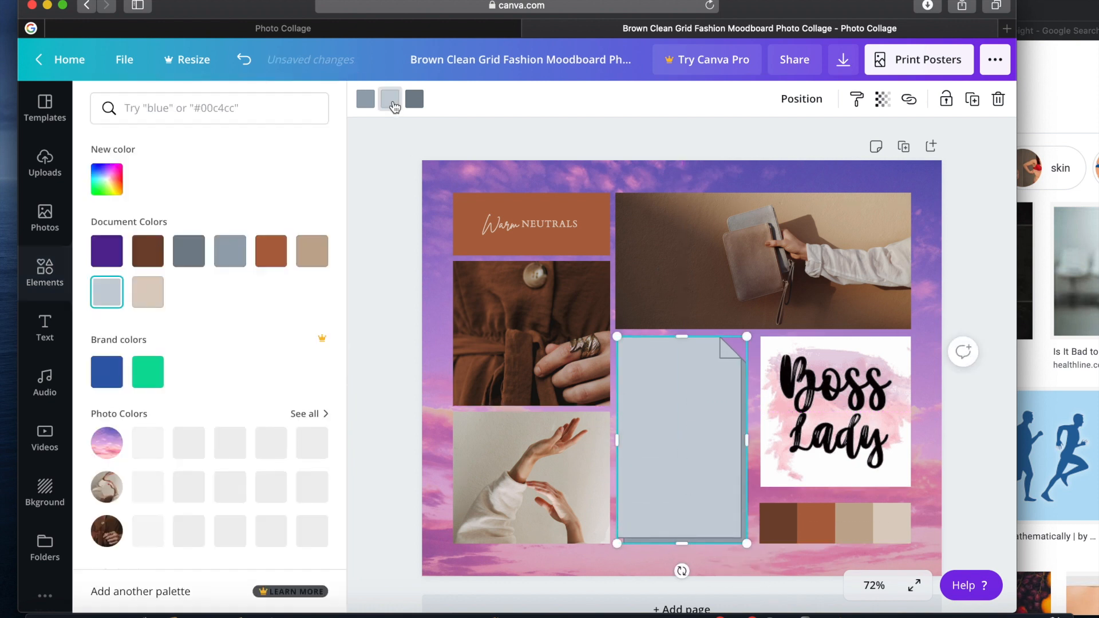
{"action": "scroll", "coordinate": [310, 464], "scroll_direction": "down", "scroll_amount": 3}
{"action": "scroll", "coordinate": [309, 458], "scroll_direction": "up", "scroll_amount": 3}
{"action": "left_click", "coordinate": [312, 442]}
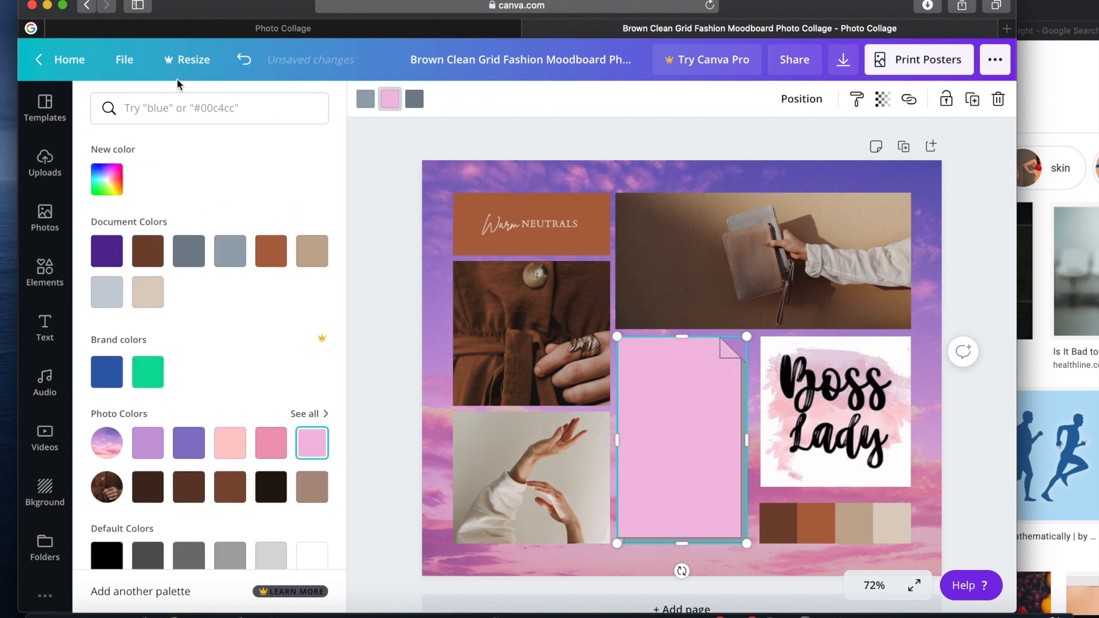
{"action": "left_click", "coordinate": [107, 179]}
{"action": "left_click_drag", "start_coordinate": [146, 223], "coordinate": [116, 197]}
Add a text box on the pale pink page shape with the heading lines "HEALTH", "AMBITIONS" and "HOBBY"
{"action": "key", "text": "t"}
{"action": "left_click", "coordinate": [731, 371]}
{"action": "key", "text": "BackSpace"}
{"action": "type", "text": "H"}
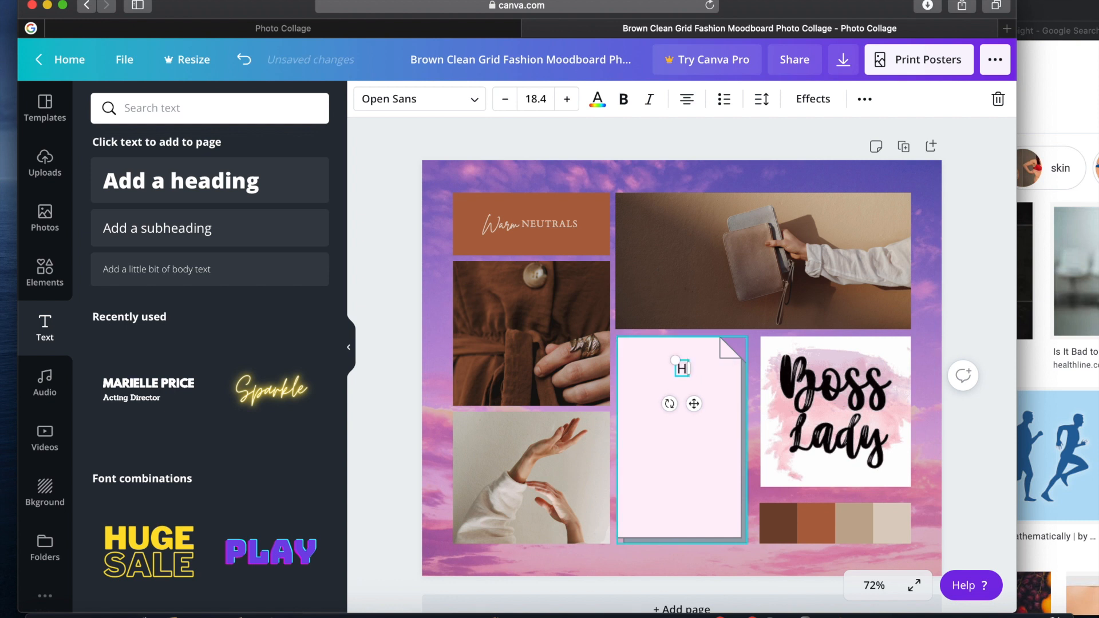
{"action": "type", "text": "EALTH"}
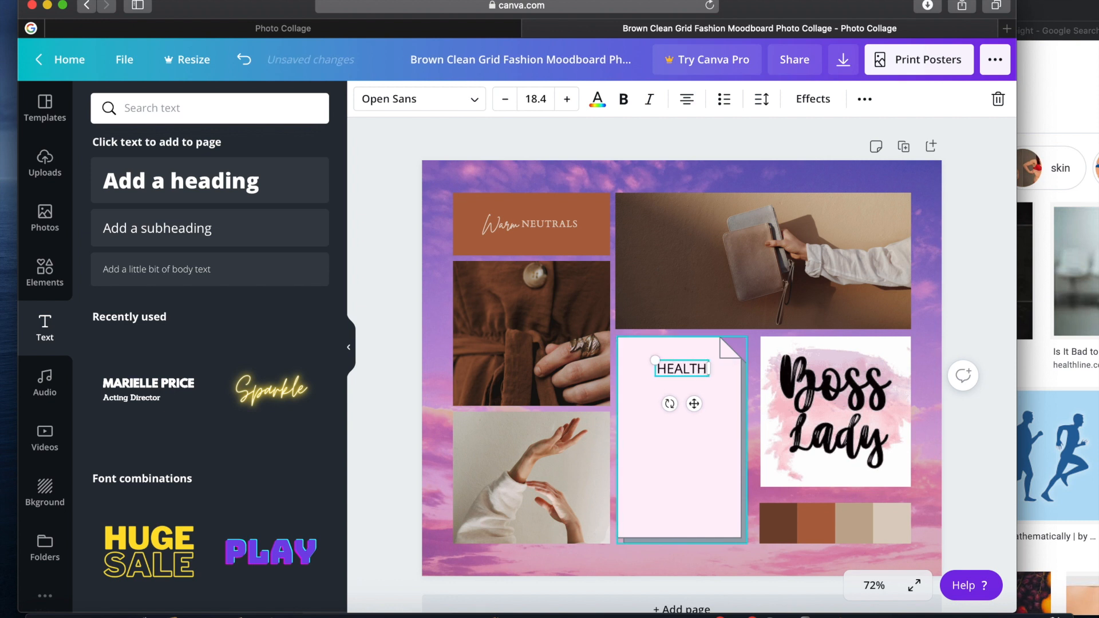
{"action": "key", "text": "Return"}
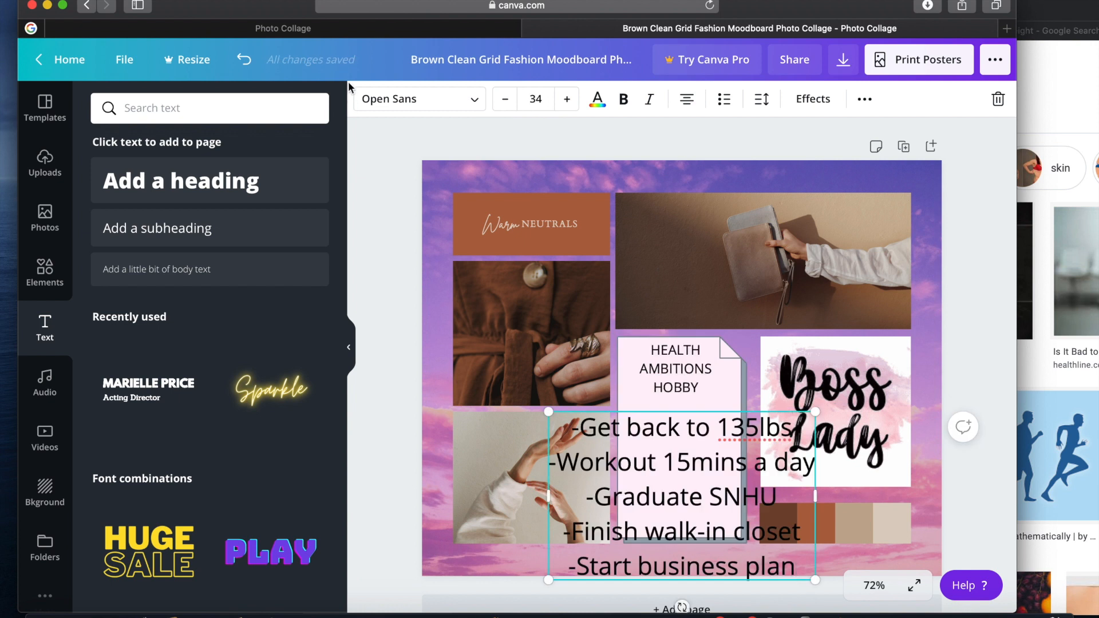
Set the whole goals list to font size 28 and keep reducing it until it fits the pale pink page shape
{"action": "left_click", "coordinate": [512, 104]}
{"action": "left_click", "coordinate": [512, 104]}
{"action": "left_click", "coordinate": [512, 104]}
{"action": "left_click", "coordinate": [512, 104]}
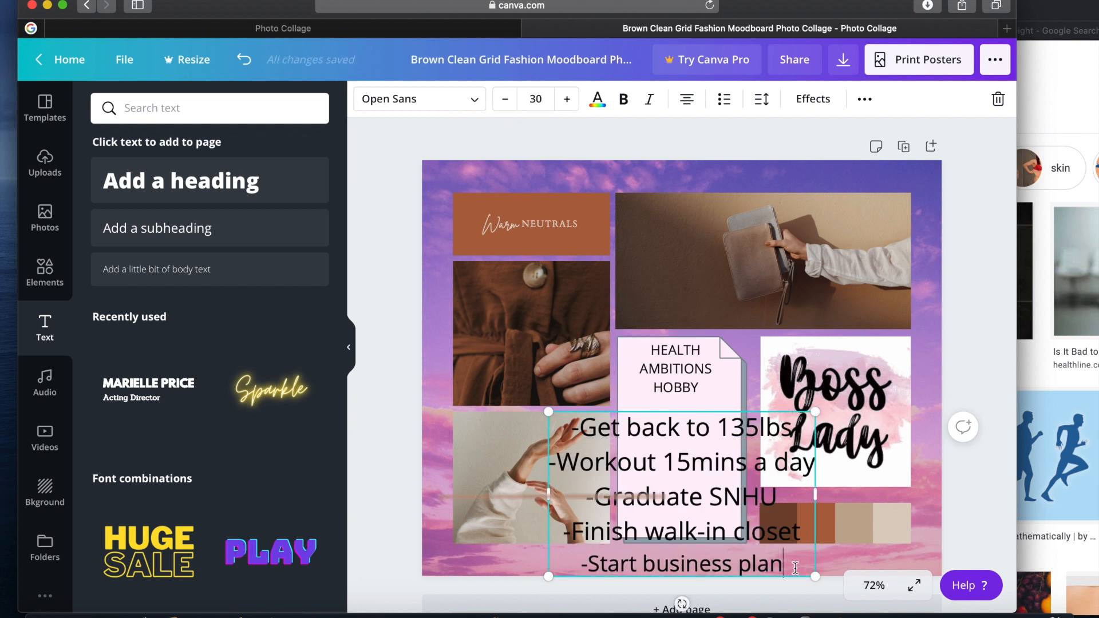
{"action": "left_click_drag", "start_coordinate": [792, 565], "coordinate": [567, 419]}
{"action": "left_click", "coordinate": [506, 101]}
{"action": "left_click", "coordinate": [536, 100]}
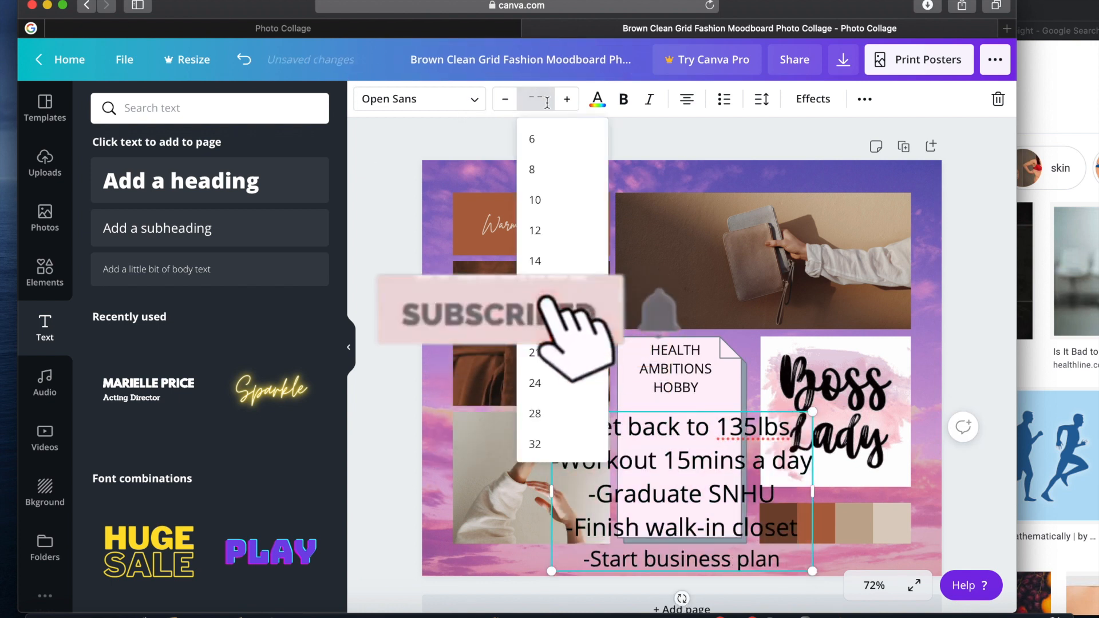
{"action": "left_click", "coordinate": [549, 425]}
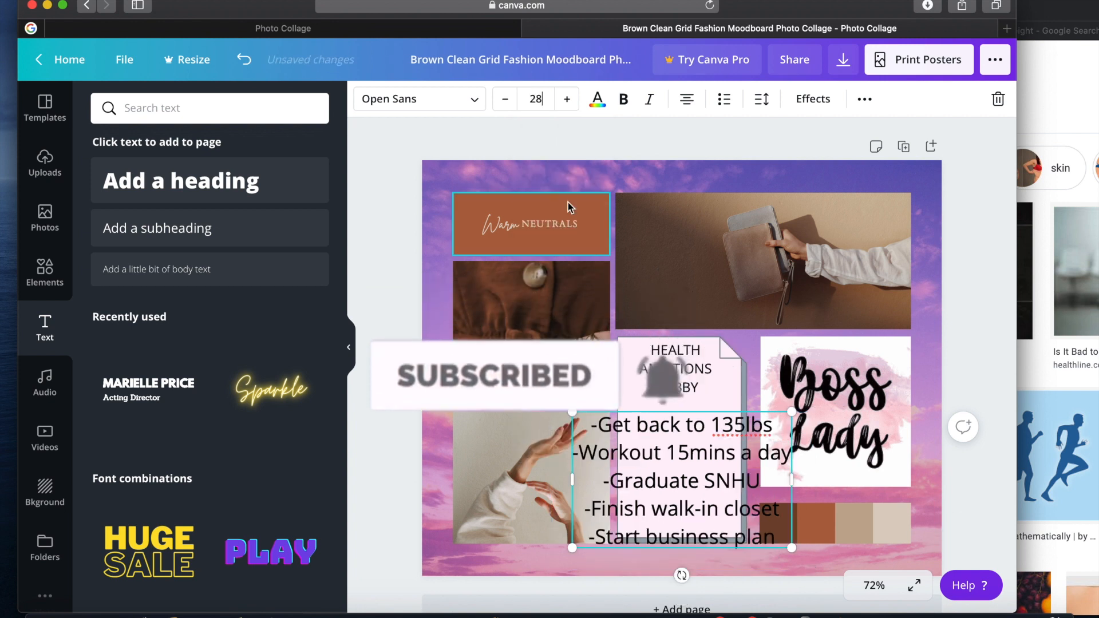
{"action": "left_click", "coordinate": [504, 105]}
{"action": "double_click", "coordinate": [504, 105]}
{"action": "double_click", "coordinate": [504, 106]}
{"action": "double_click", "coordinate": [504, 106]}
{"action": "double_click", "coordinate": [504, 105]}
{"action": "double_click", "coordinate": [504, 105]}
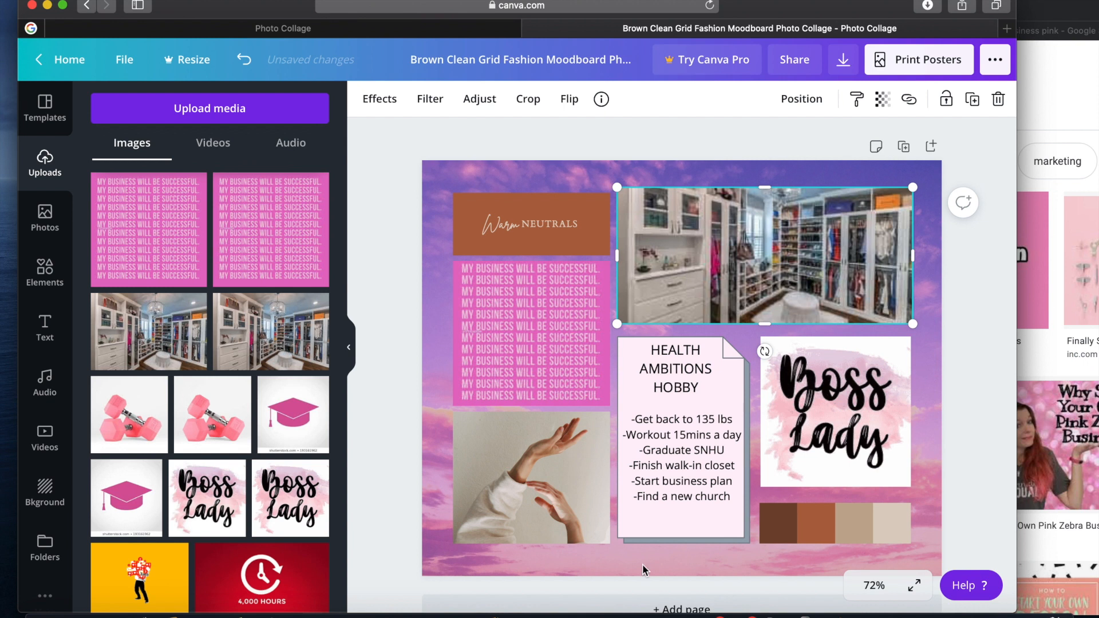
Replace the raised-hands photo with the pink dumbbells and place the pink graduation cap image over the Warm Neutrals block
{"action": "left_click_drag", "start_coordinate": [218, 418], "coordinate": [497, 471]}
{"action": "mouse_move", "coordinate": [292, 417]}
{"action": "left_mouse_down"}
{"action": "mouse_move", "coordinate": [761, 495]}
{"action": "mouse_move", "coordinate": [767, 480]}
{"action": "mouse_move", "coordinate": [857, 539]}
{"action": "mouse_move", "coordinate": [783, 553]}
{"action": "mouse_move", "coordinate": [516, 332]}
{"action": "mouse_move", "coordinate": [493, 203]}
{"action": "mouse_move", "coordinate": [502, 206]}
{"action": "mouse_move", "coordinate": [488, 218]}
{"action": "mouse_move", "coordinate": [553, 243]}
{"action": "left_mouse_up"}
{"action": "mouse_move", "coordinate": [605, 284]}
{"action": "left_mouse_down"}
{"action": "mouse_move", "coordinate": [575, 279]}
{"action": "mouse_move", "coordinate": [520, 214]}
{"action": "left_mouse_up"}
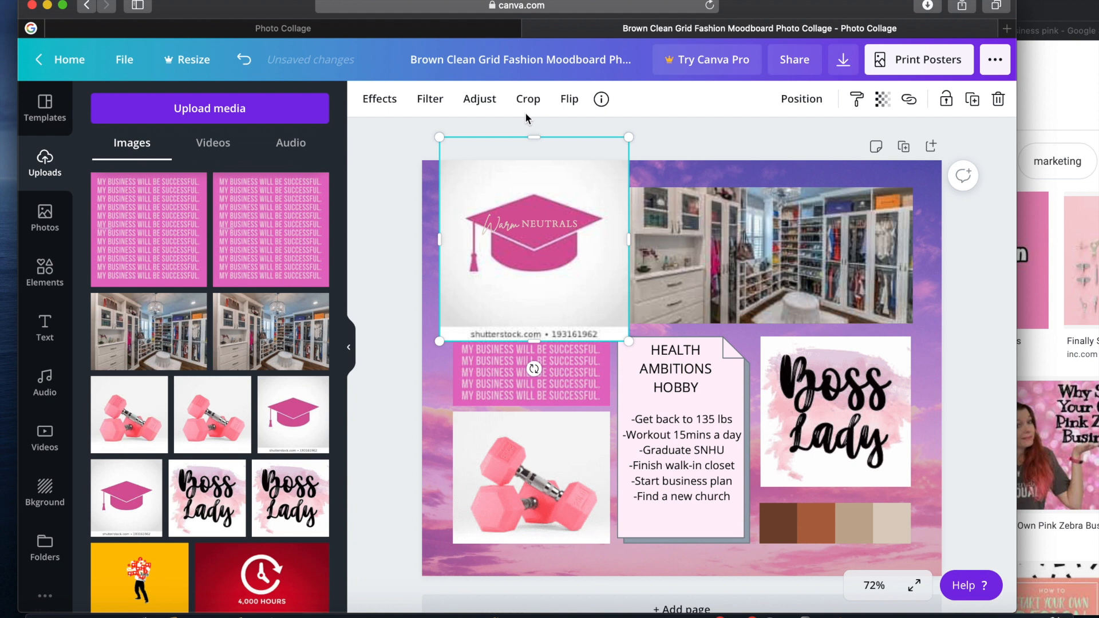
Crop the edges and watermark off the graduation cap image and fit it above the pink business affirmation image
{"action": "left_click", "coordinate": [527, 109]}
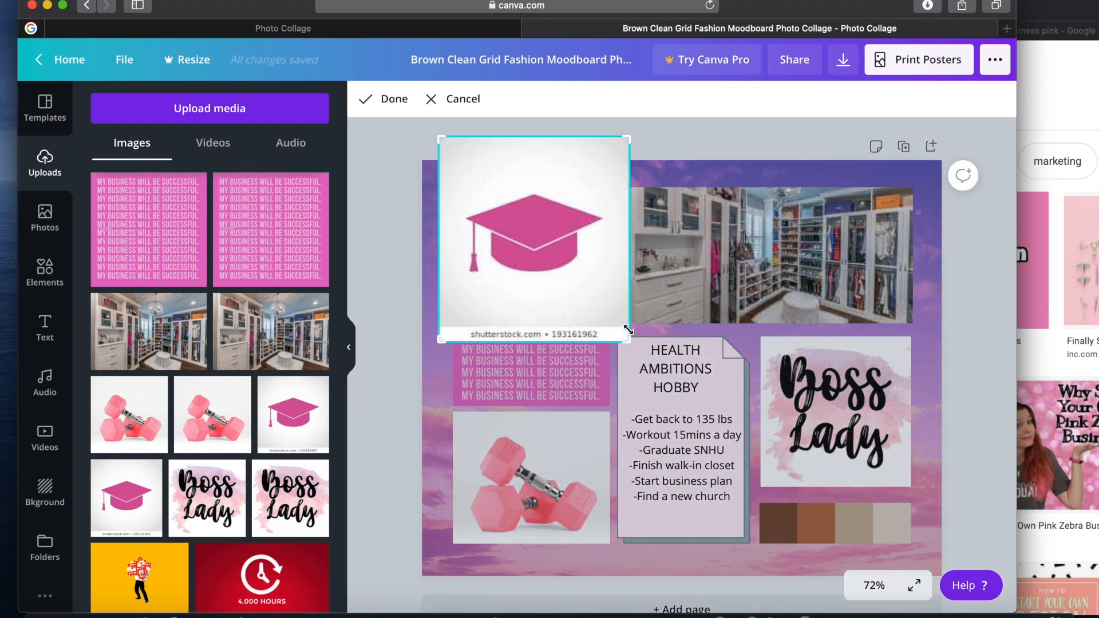
{"action": "left_click_drag", "start_coordinate": [628, 331], "coordinate": [622, 280]}
{"action": "left_click_drag", "start_coordinate": [626, 137], "coordinate": [630, 184]}
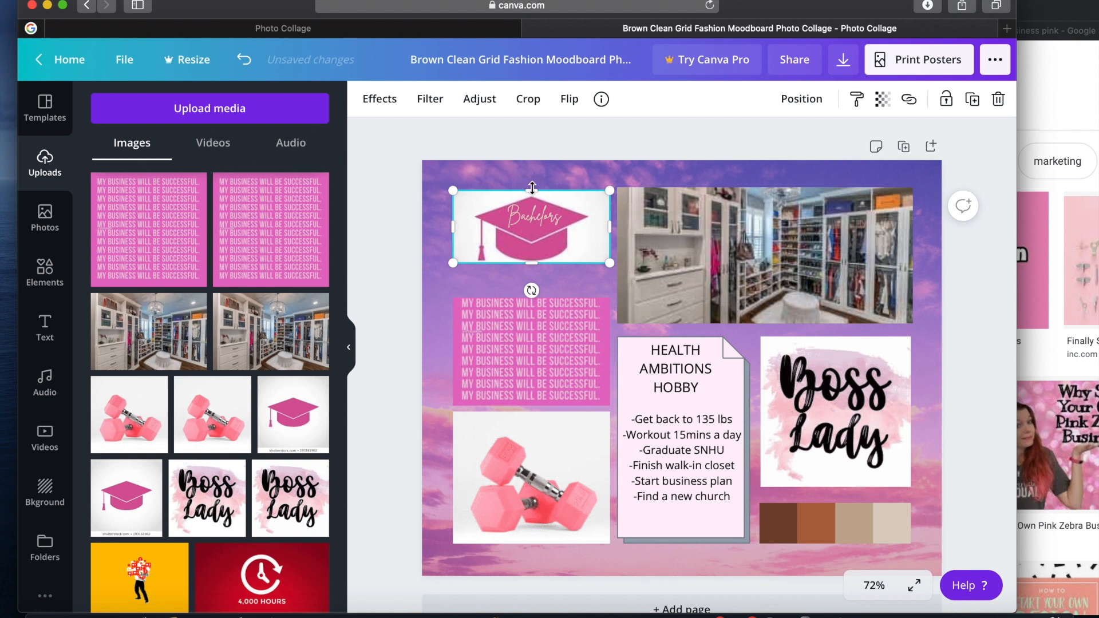
{"action": "left_click", "coordinate": [491, 331]}
{"action": "left_click_drag", "start_coordinate": [533, 298], "coordinate": [533, 267]}
{"action": "left_click", "coordinate": [690, 167]}
{"action": "left_click", "coordinate": [690, 237]}
Change the Warm Neutrals text to "Bachelors" and center it on the graduation cap
{"action": "left_click", "coordinate": [555, 213]}
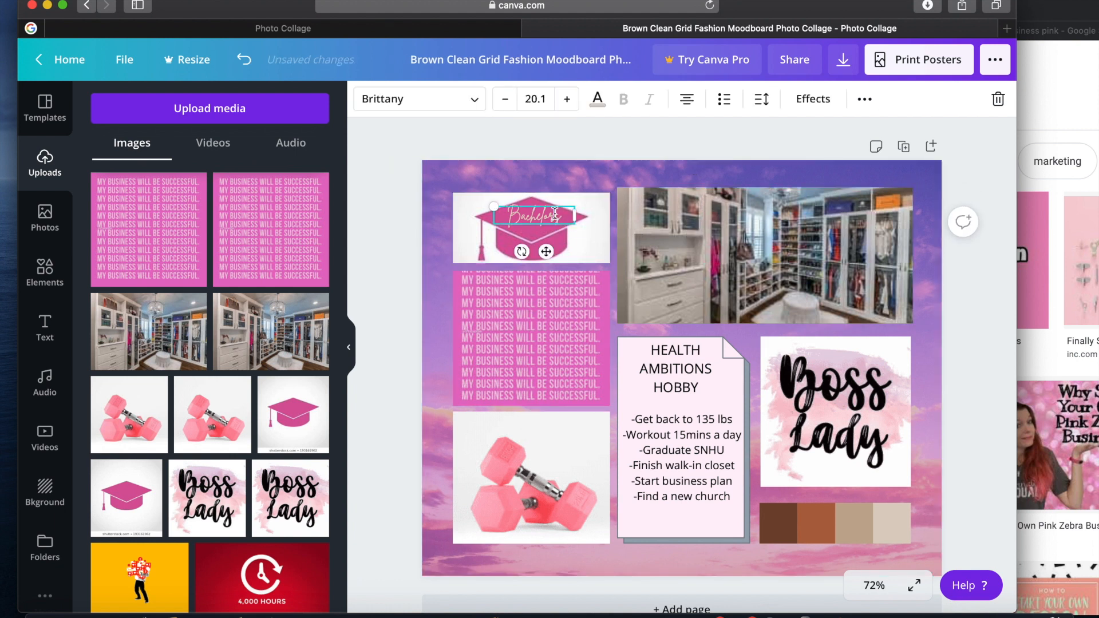
{"action": "left_click", "coordinate": [600, 209]}
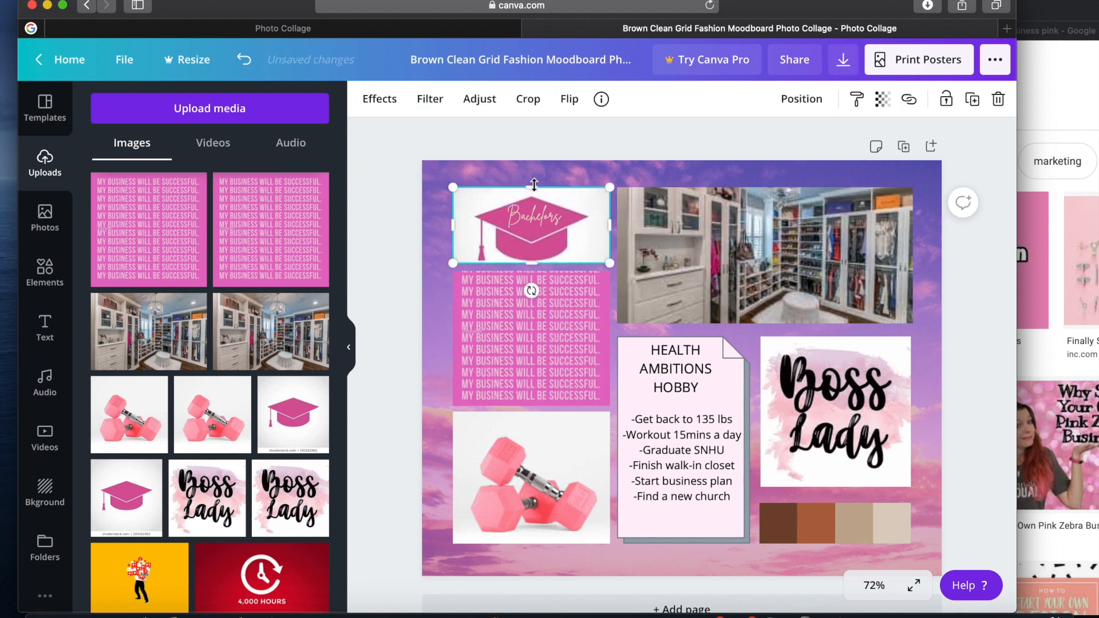
{"action": "double_click", "coordinate": [547, 237]}
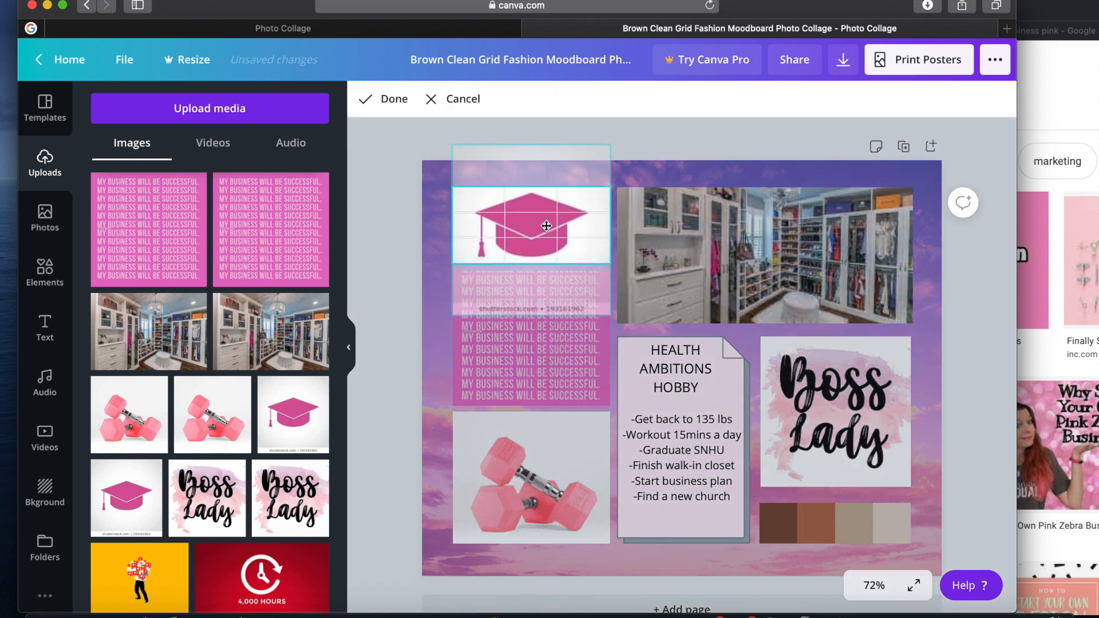
{"action": "left_click", "coordinate": [640, 175]}
{"action": "left_click", "coordinate": [530, 223]}
{"action": "left_click_drag", "start_coordinate": [546, 251], "coordinate": [543, 244]}
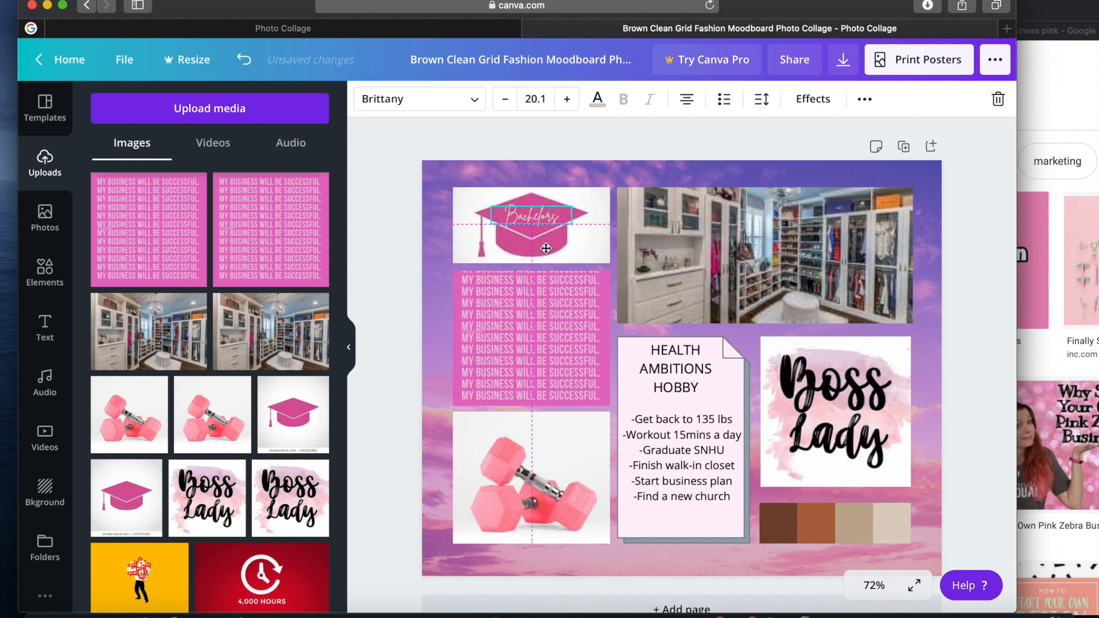
Place the raised-arms sunset silhouette over the brown color swatches, crop it, and fit it below the Boss Lady image at about 7.4 by 2.3
{"action": "left_click", "coordinate": [639, 167]}
{"action": "left_click_drag", "start_coordinate": [584, 490], "coordinate": [852, 515]}
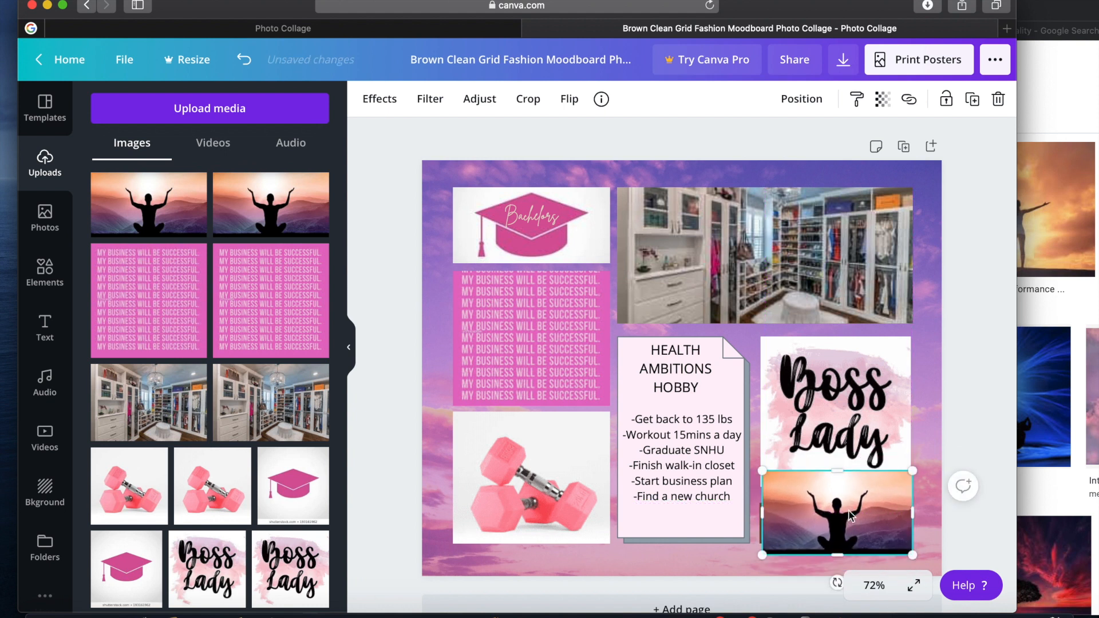
{"action": "left_click_drag", "start_coordinate": [840, 467], "coordinate": [841, 487]}
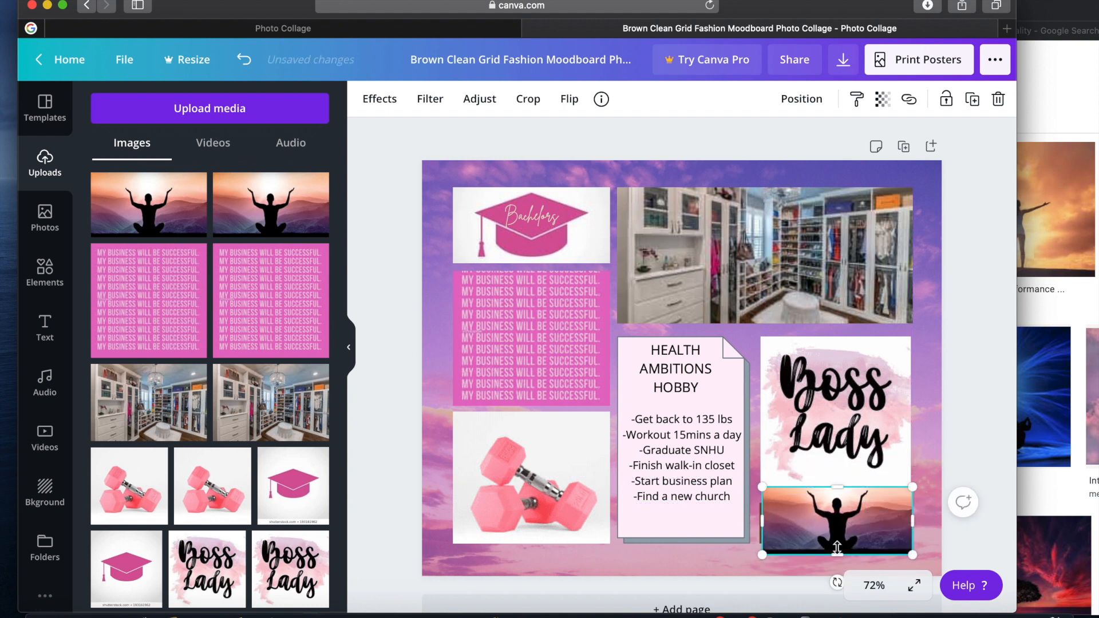
{"action": "left_click_drag", "start_coordinate": [838, 548], "coordinate": [851, 521]}
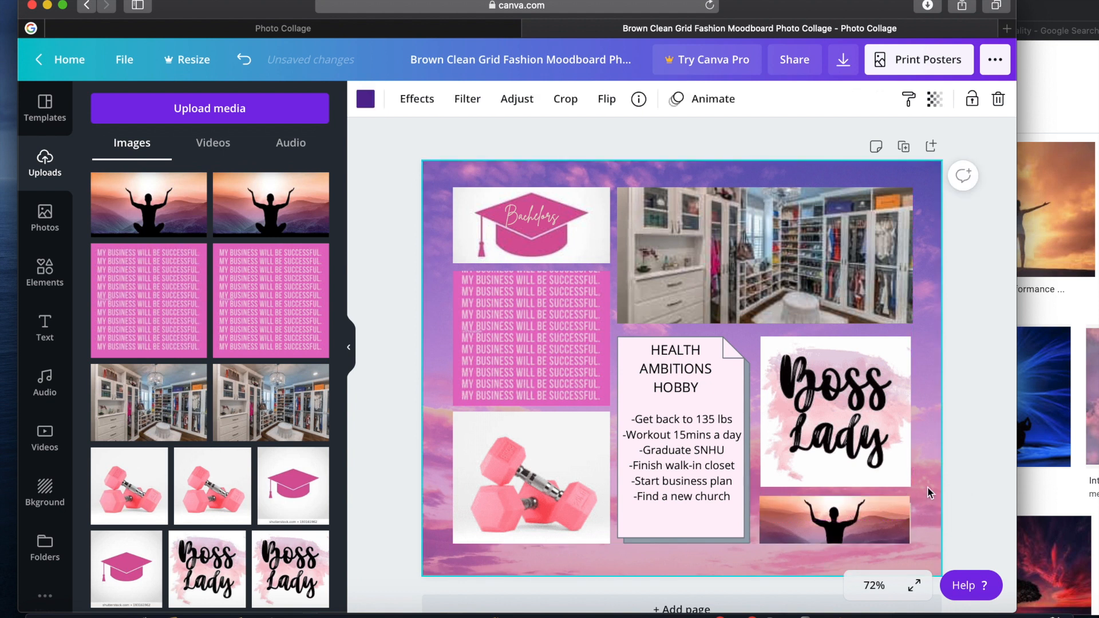
{"action": "left_click_drag", "start_coordinate": [913, 522], "coordinate": [916, 522]}
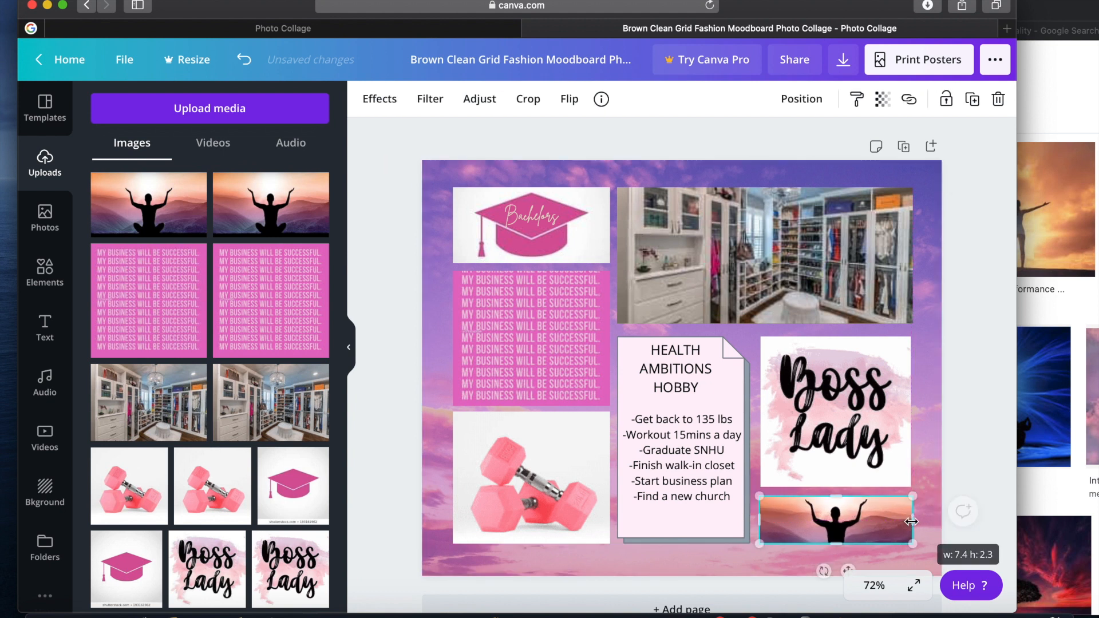
{"action": "left_click", "coordinate": [950, 459]}
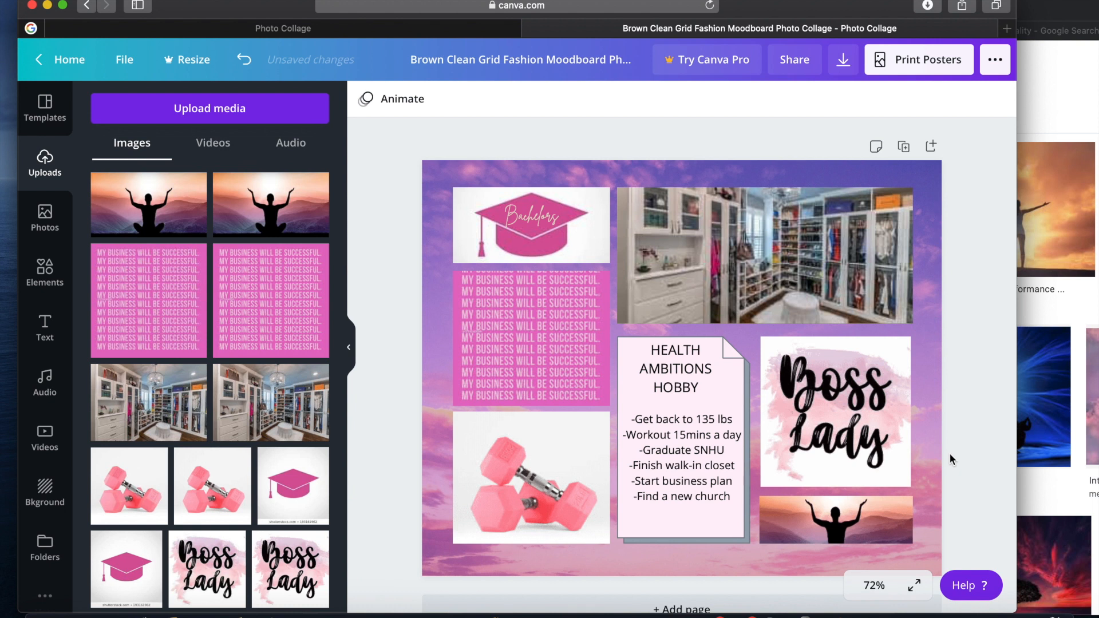
Shift the pink business affirmation image within its crop frame so its top line of text shows in full
{"action": "double_click", "coordinate": [549, 368]}
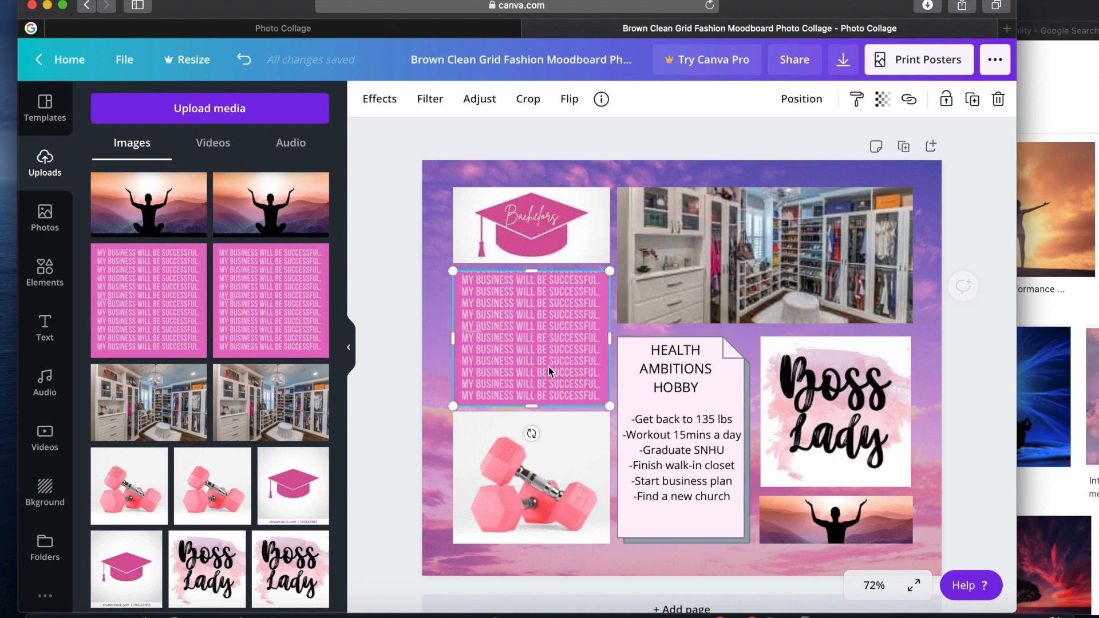
{"action": "left_click_drag", "start_coordinate": [545, 360], "coordinate": [545, 357]}
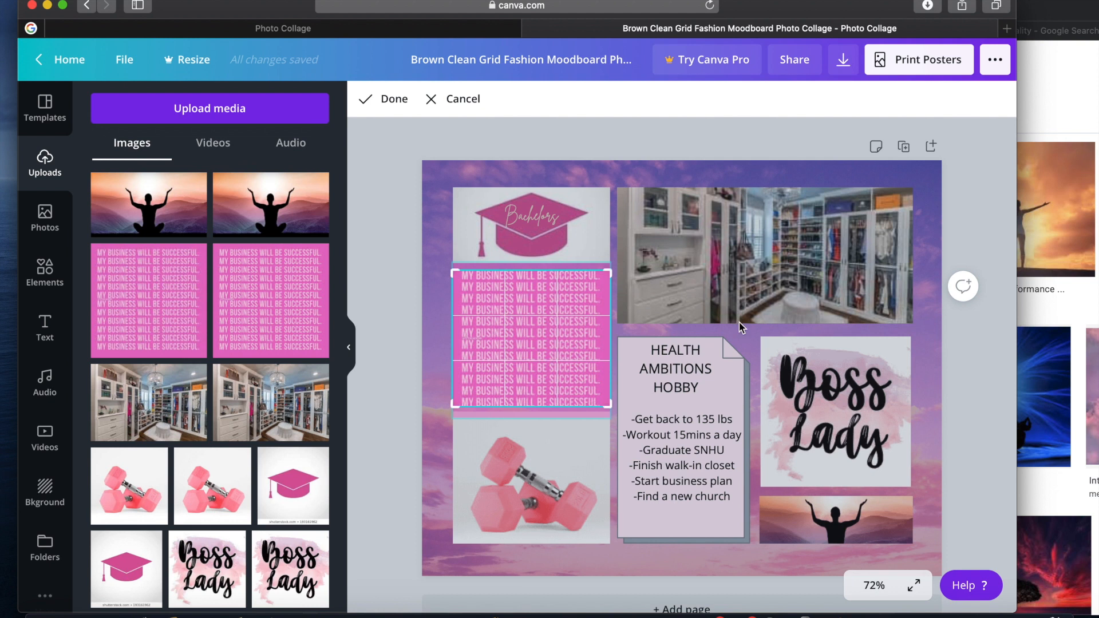
{"action": "key", "text": "Return"}
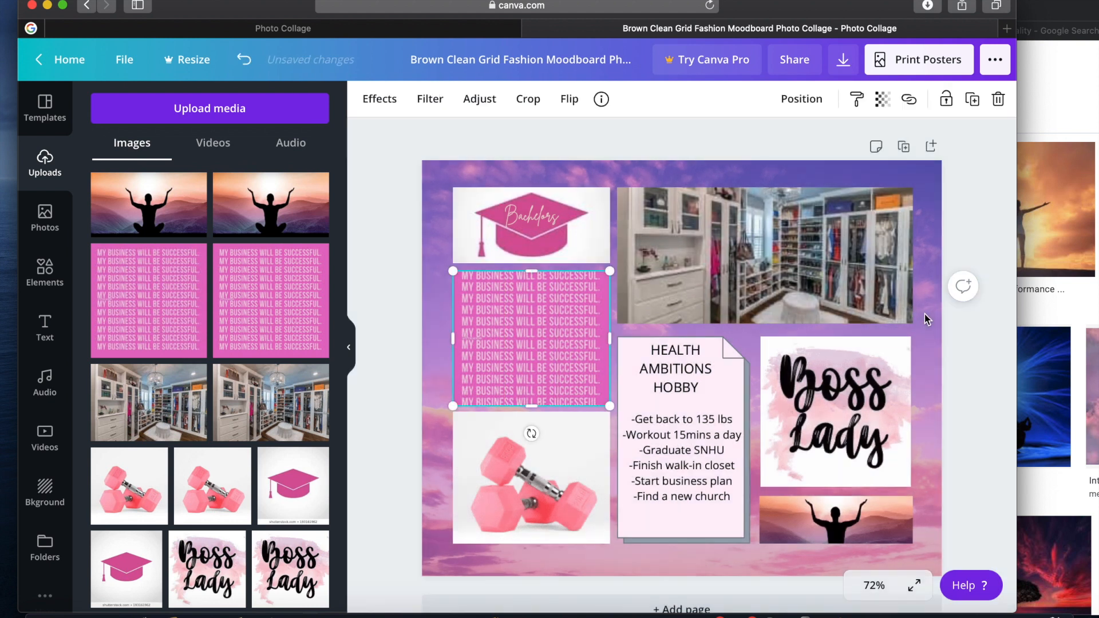
{"action": "double_click", "coordinate": [527, 346]}
{"action": "left_click_drag", "start_coordinate": [527, 346], "coordinate": [527, 347]}
{"action": "left_click", "coordinate": [433, 353]}
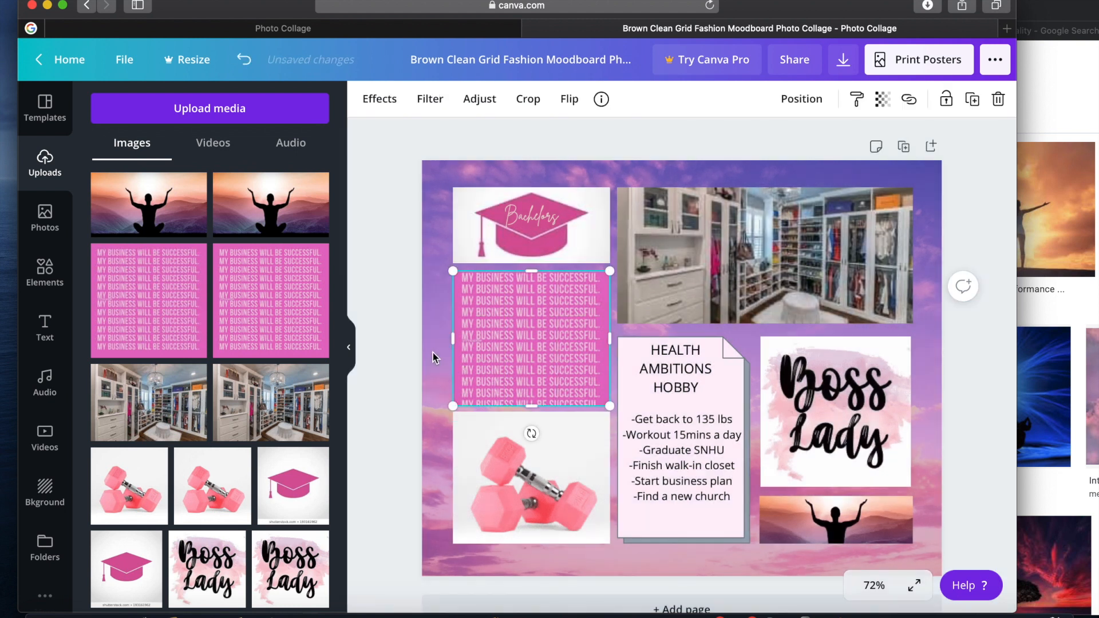
{"action": "left_click", "coordinate": [433, 352]}
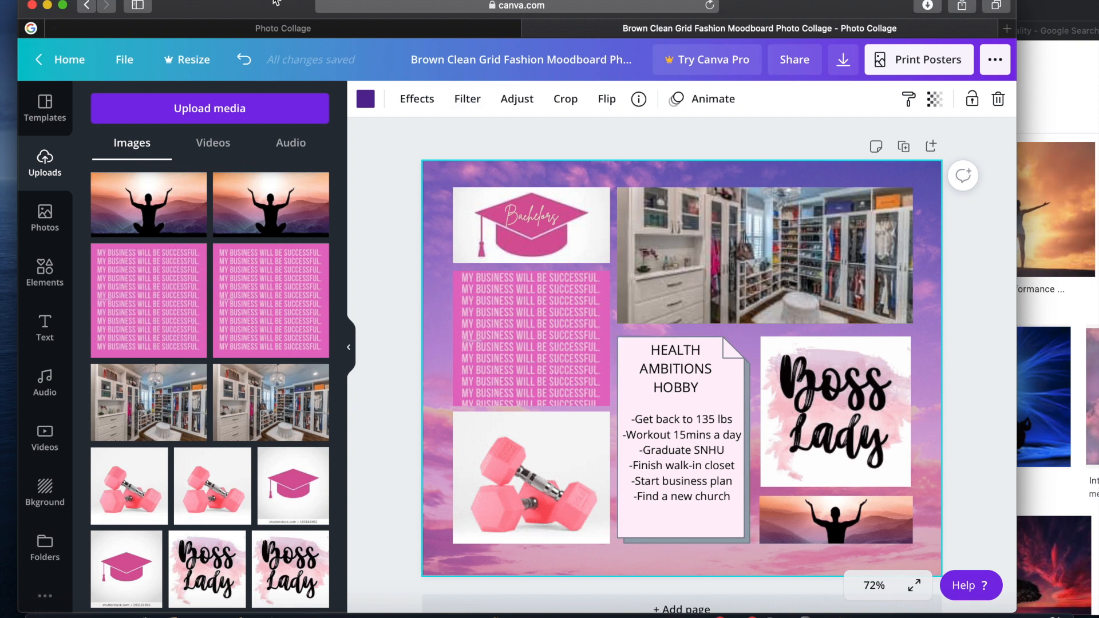
Download the finished health, ambitions and hobby vision board as a PDF Print file
{"action": "left_click", "coordinate": [844, 64]}
{"action": "left_click", "coordinate": [821, 232]}
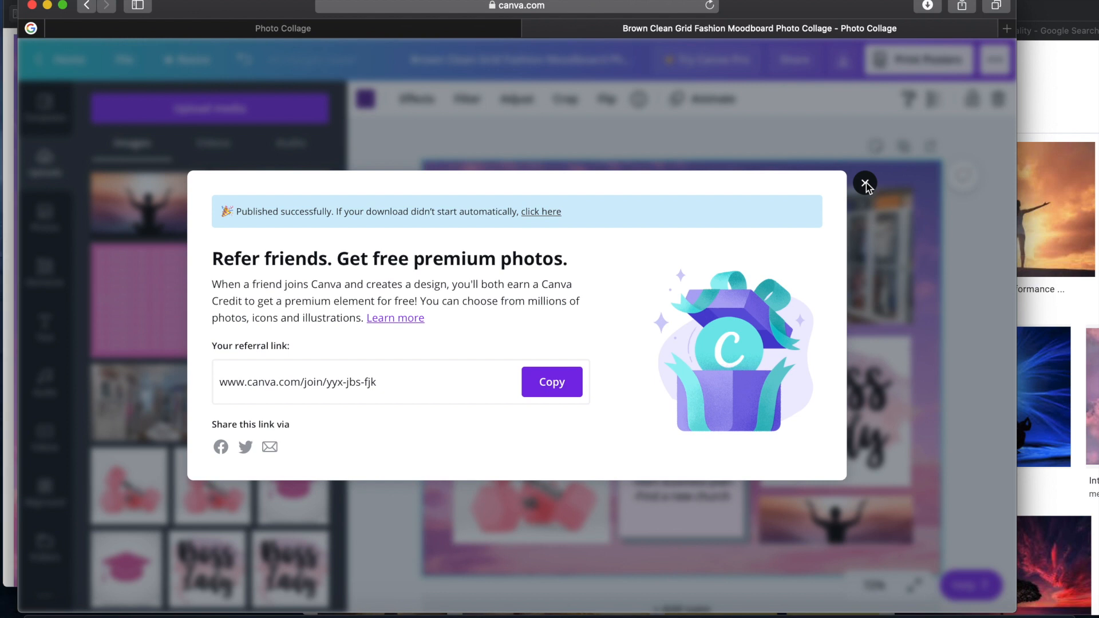
{"action": "left_click", "coordinate": [865, 184]}
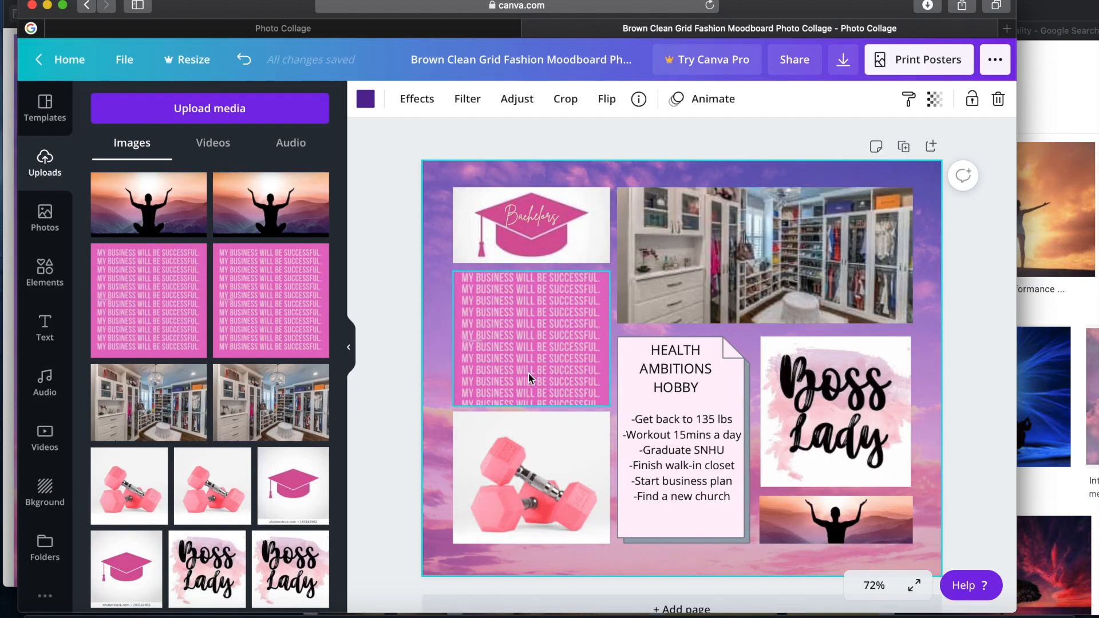
{"action": "left_click", "coordinate": [845, 63]}
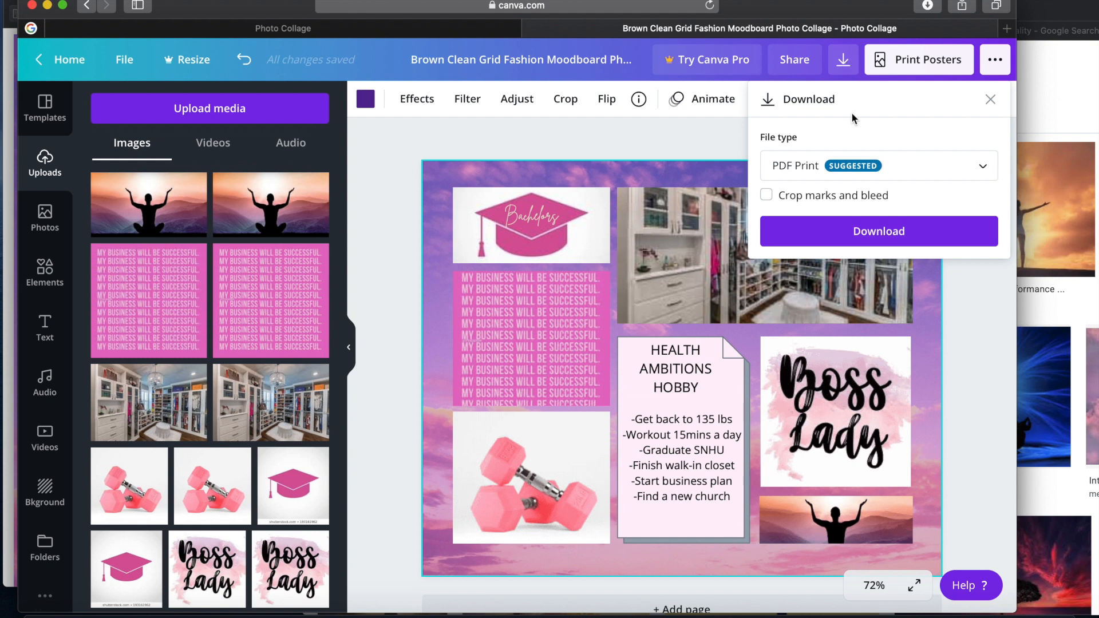
{"action": "left_click", "coordinate": [885, 234]}
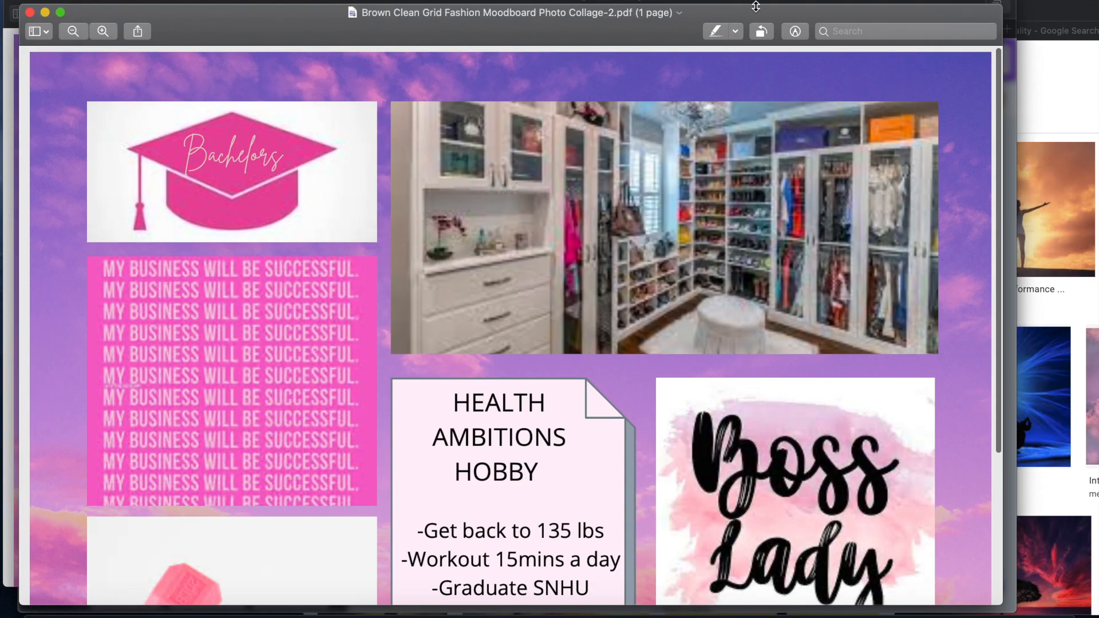
Rename the downloaded PDF in Preview as "Ambitions 2021" and move it from Downloads to the desktop
{"action": "left_click", "coordinate": [677, 14]}
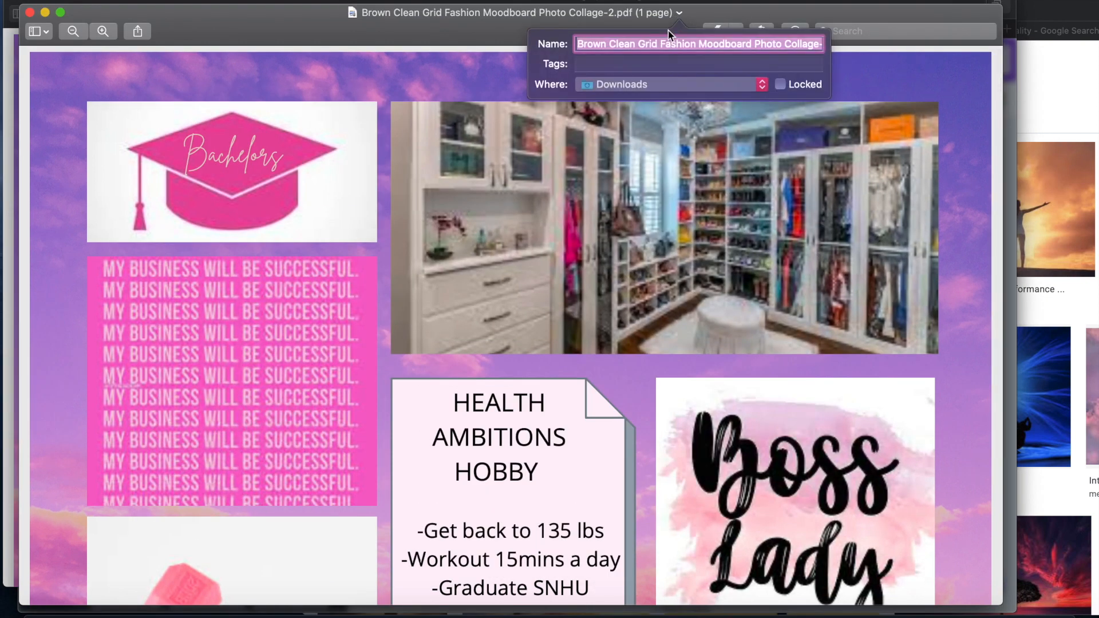
{"action": "type", "text": "Ambitions"}
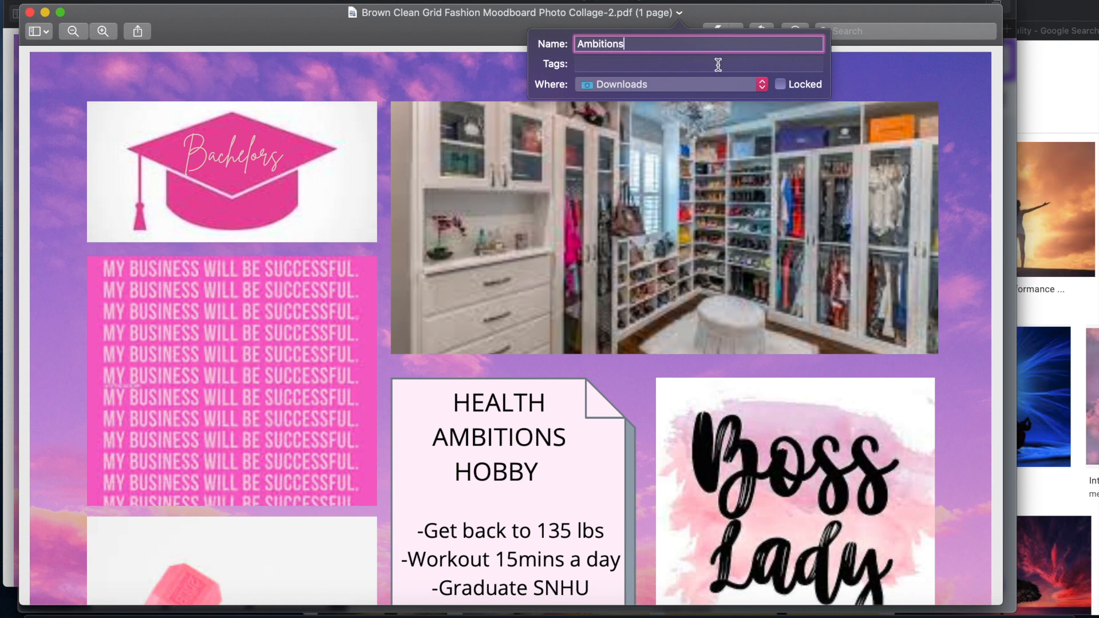
{"action": "left_click", "coordinate": [760, 85]}
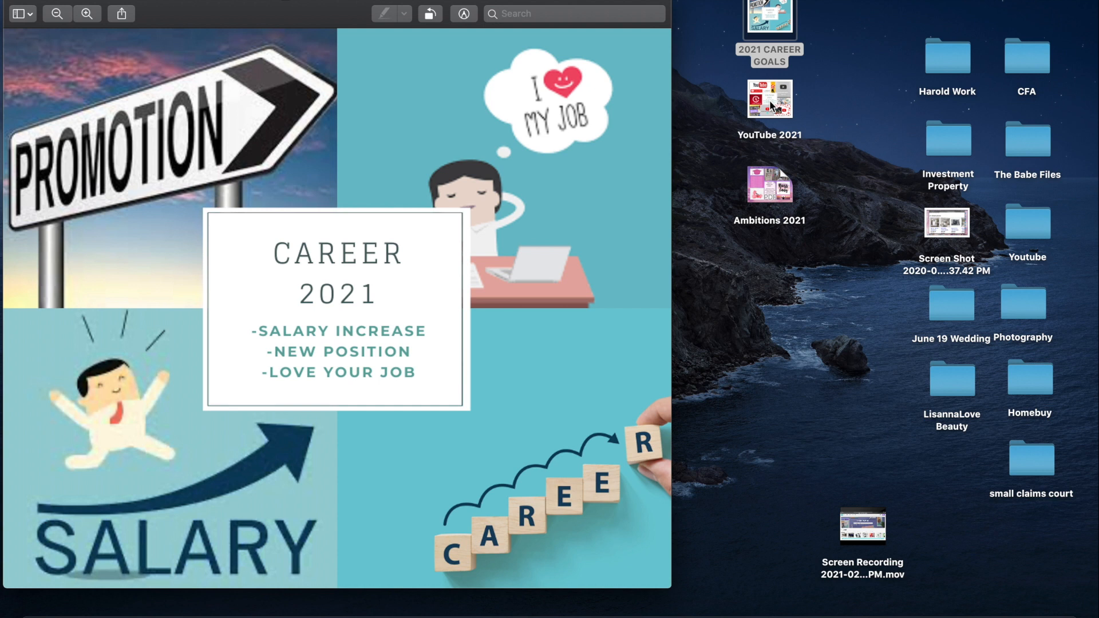
Open the YouTube 2021 and Ambitions 2021 boards from the desktop, review them in full, and close both
{"action": "double_click", "coordinate": [772, 105]}
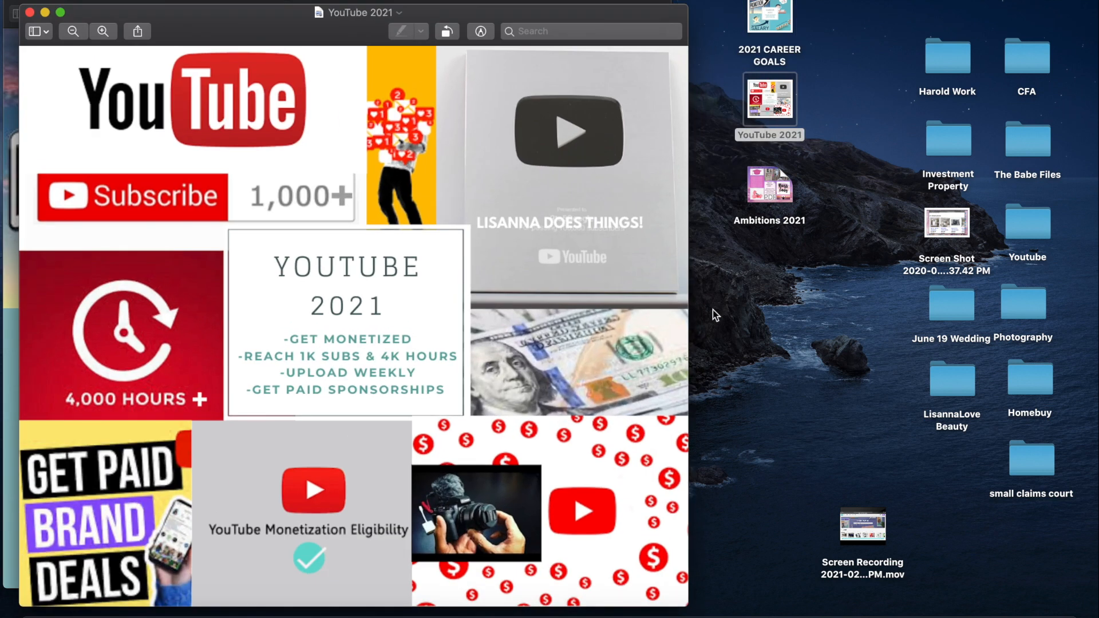
{"action": "double_click", "coordinate": [764, 195]}
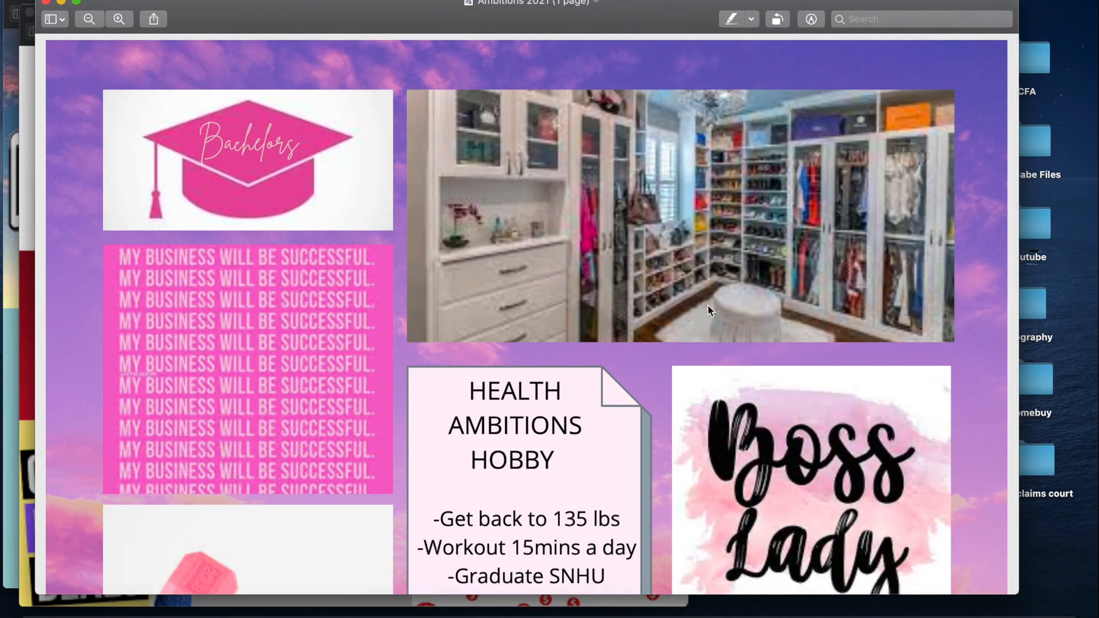
{"action": "scroll", "coordinate": [685, 376], "scroll_direction": "down", "scroll_amount": 5}
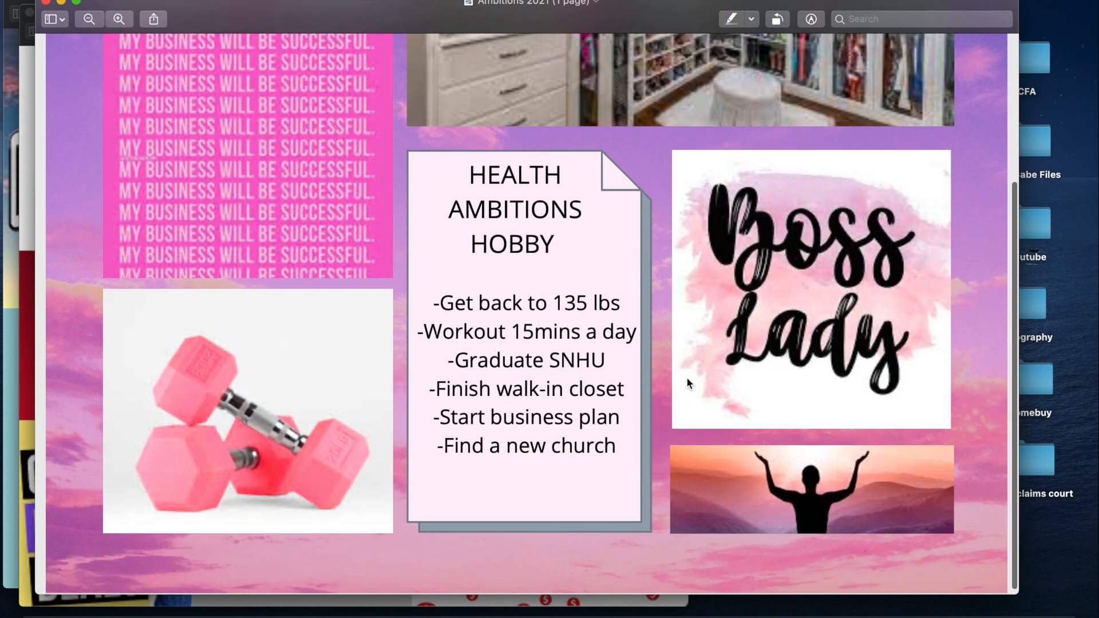
{"action": "scroll", "coordinate": [686, 377], "scroll_direction": "up", "scroll_amount": 5}
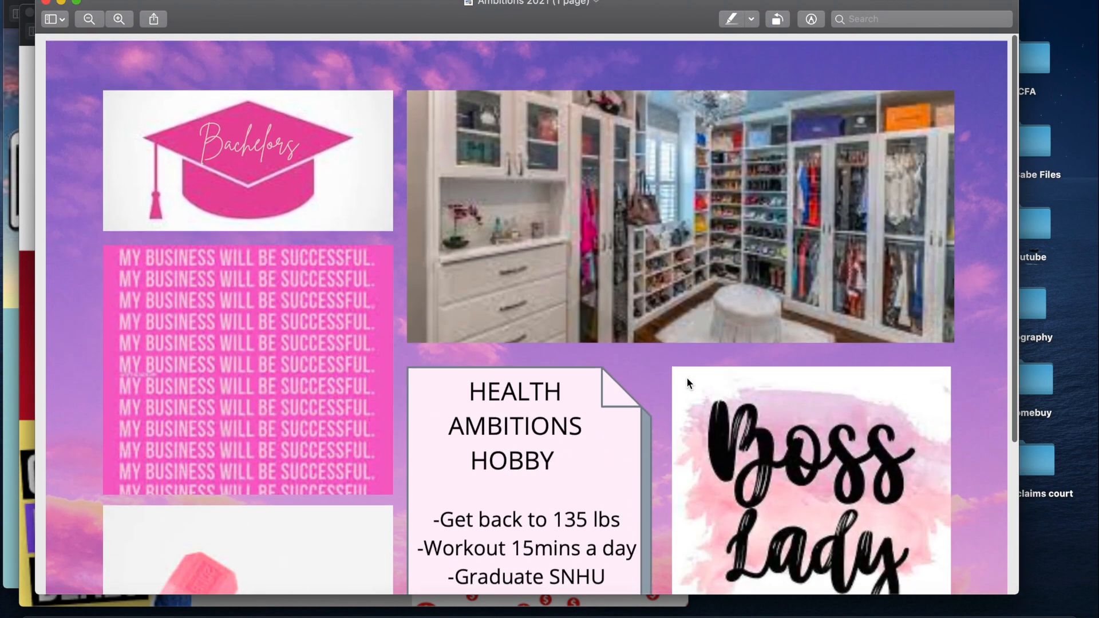
{"action": "left_click", "coordinate": [46, 2]}
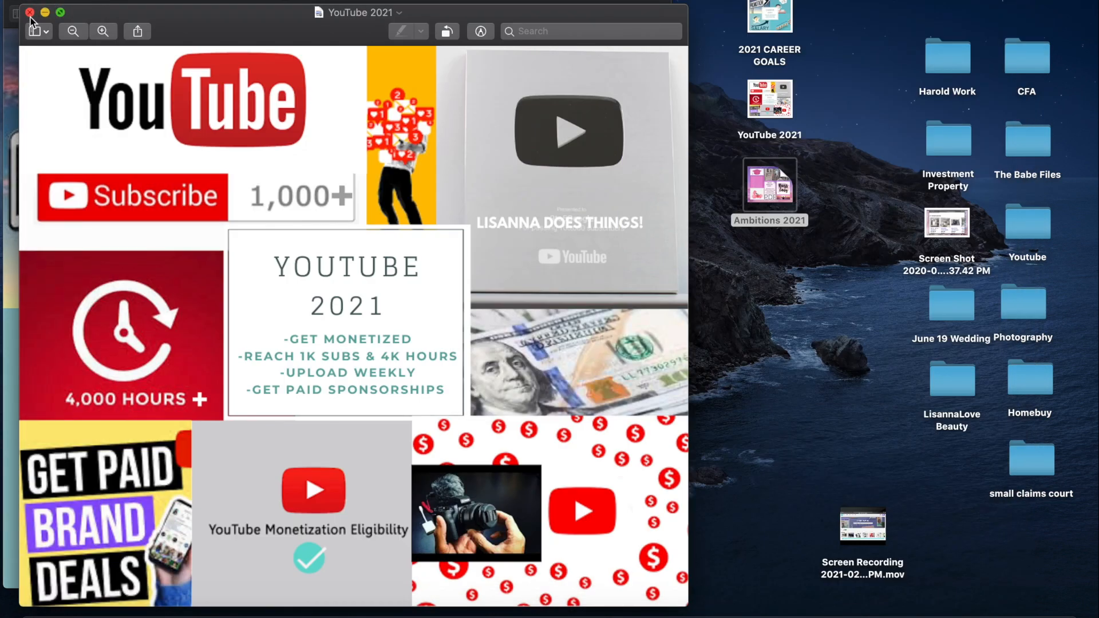
{"action": "left_click", "coordinate": [30, 12]}
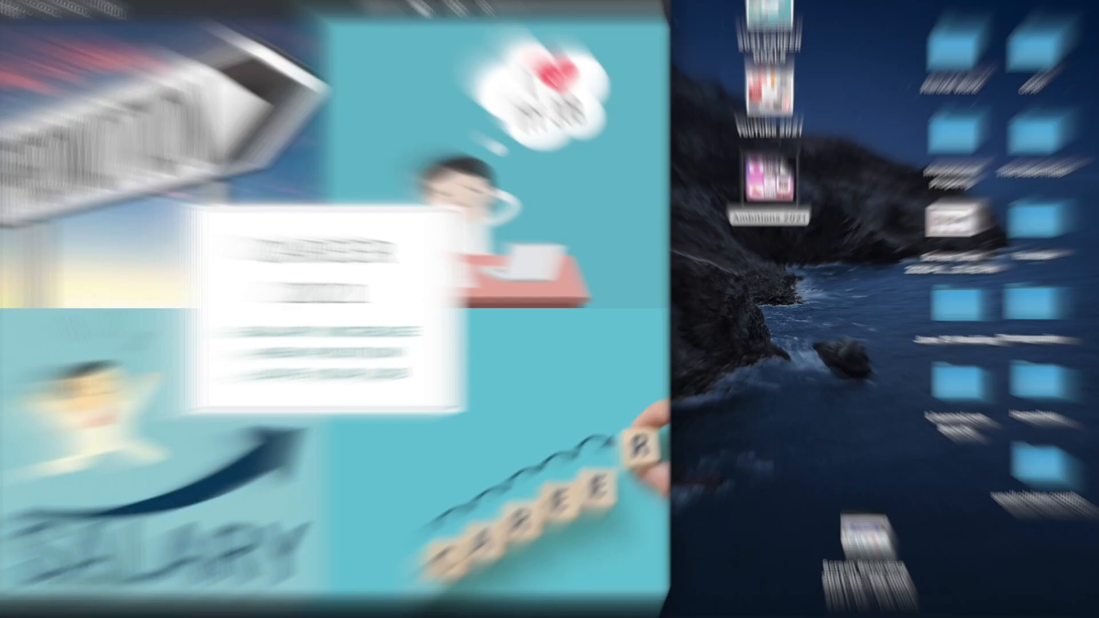